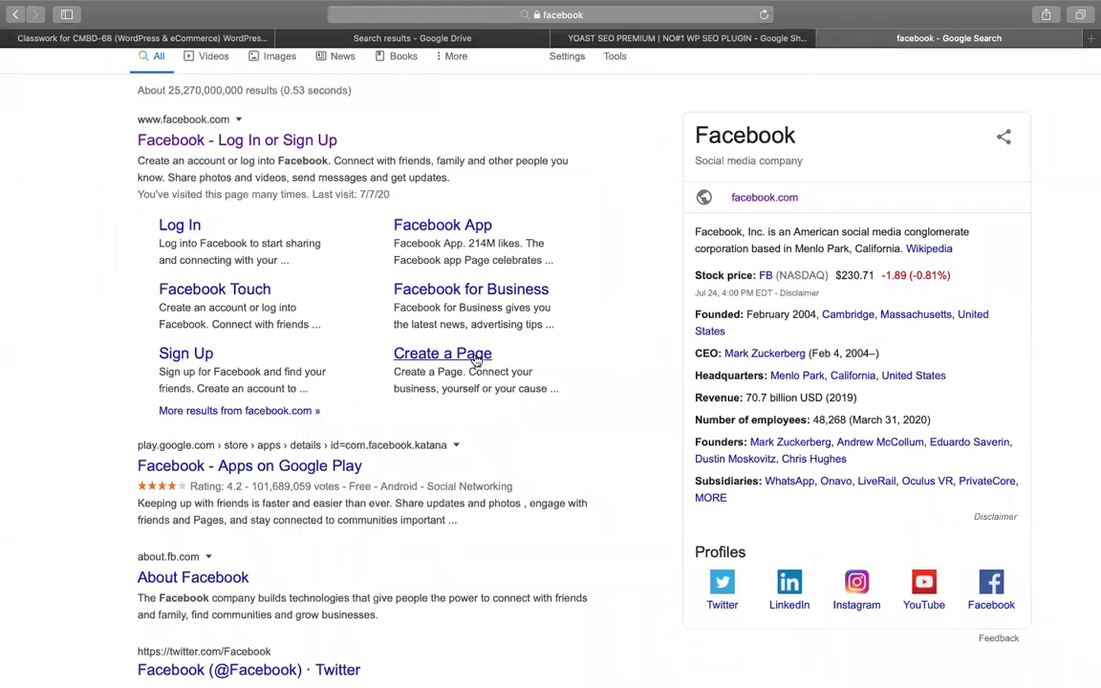
Switch to the Google Drive search results tab and select its current address
scroll(152, 216, "up", 2)
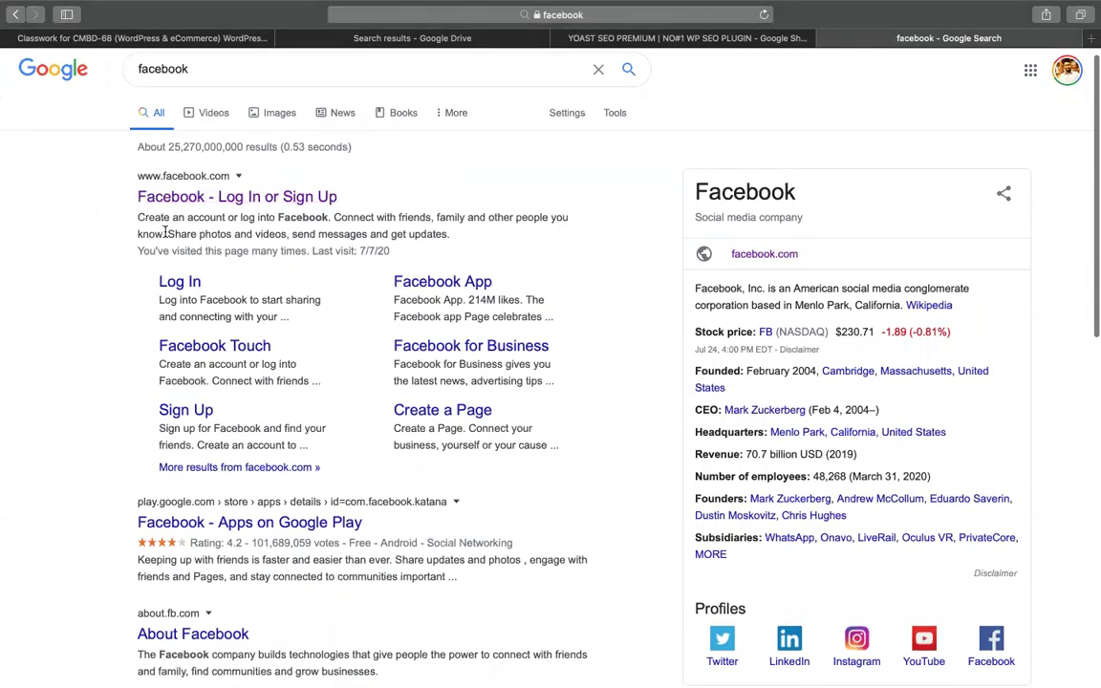
left_click(368, 41)
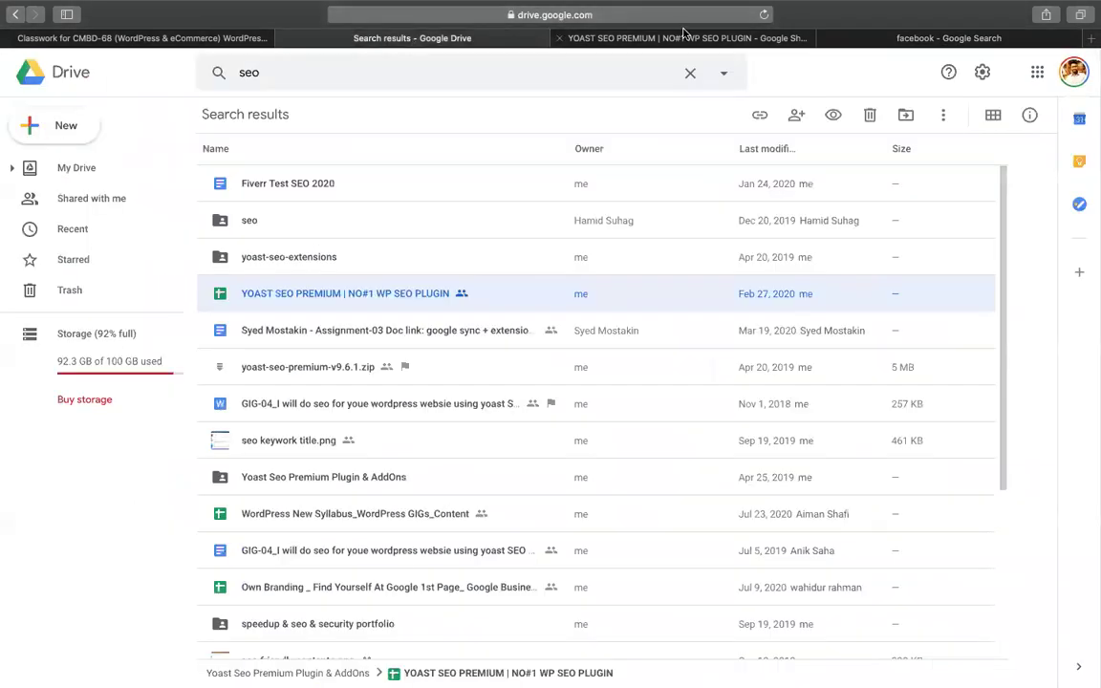
left_click(636, 40)
left_click(478, 15)
left_click(474, 31)
left_click(504, 13)
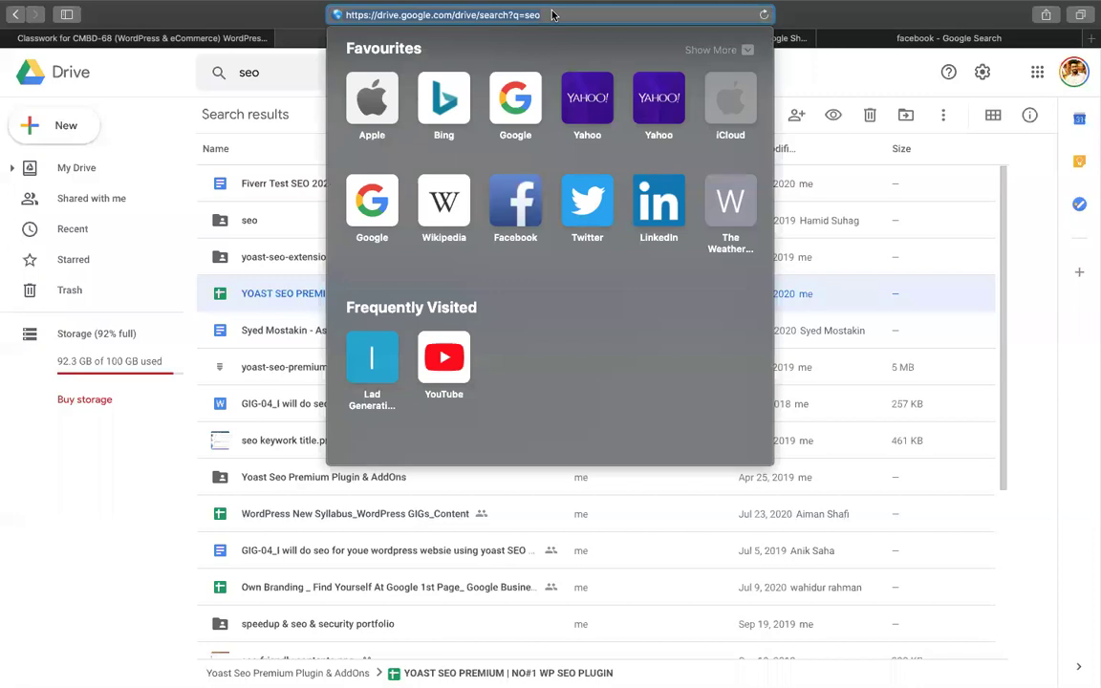
Load codemanbd.com/cpanel in that tab to reach the cPanel login
type("co")
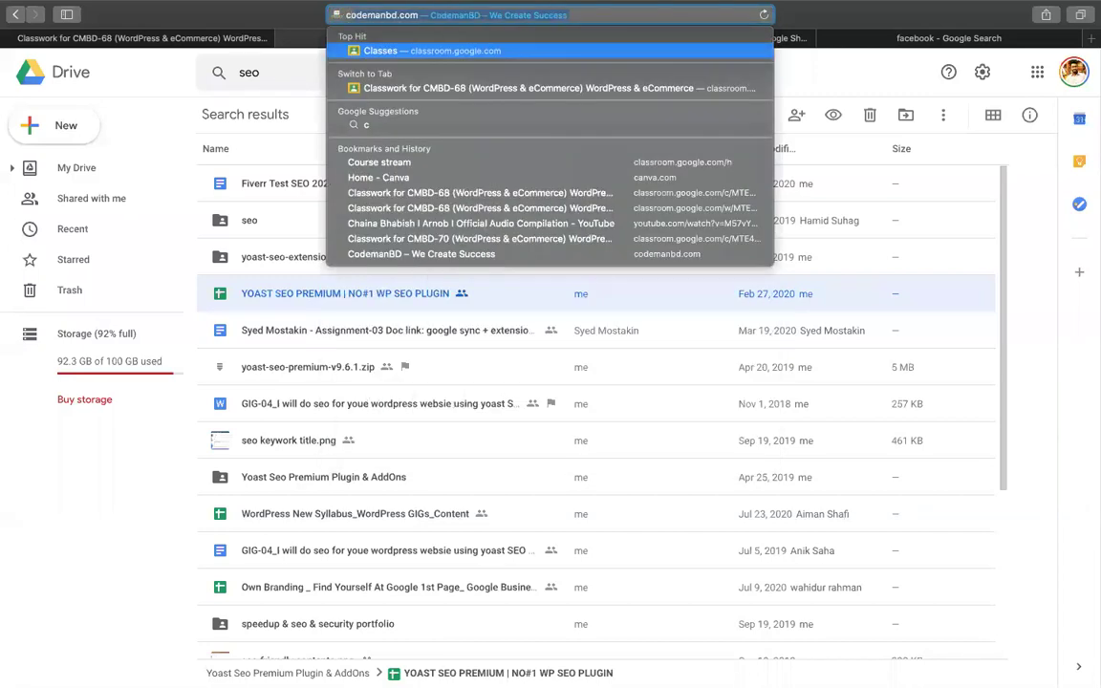
key("BackSpace")
key("BackSpace")
type("code")
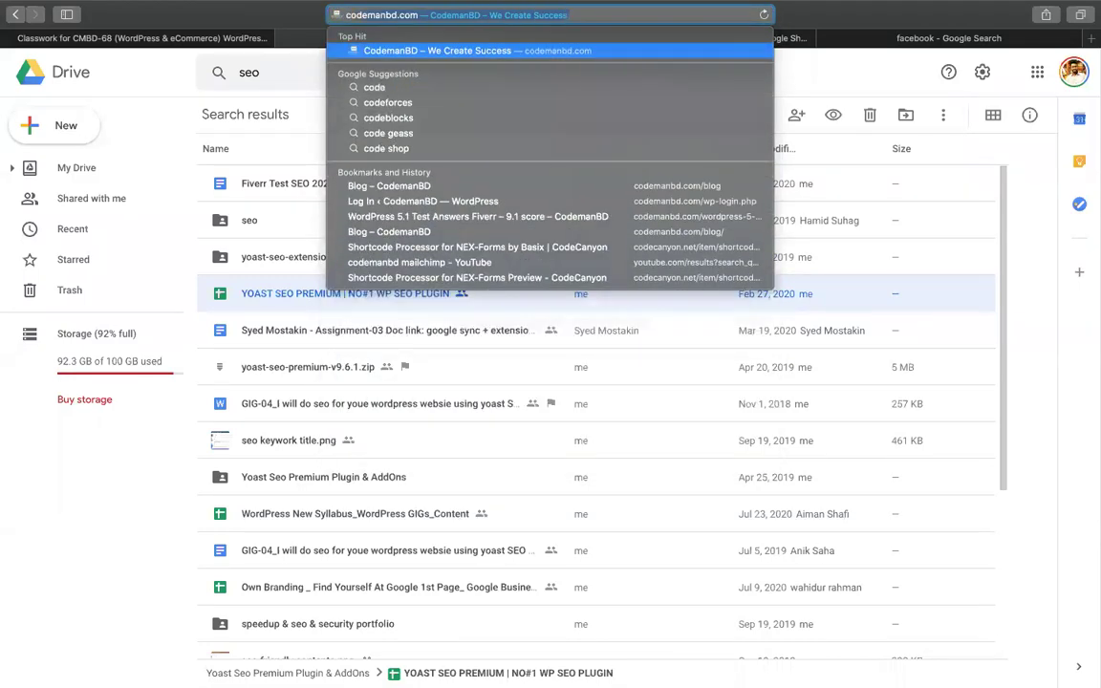
key("Right")
type("/")
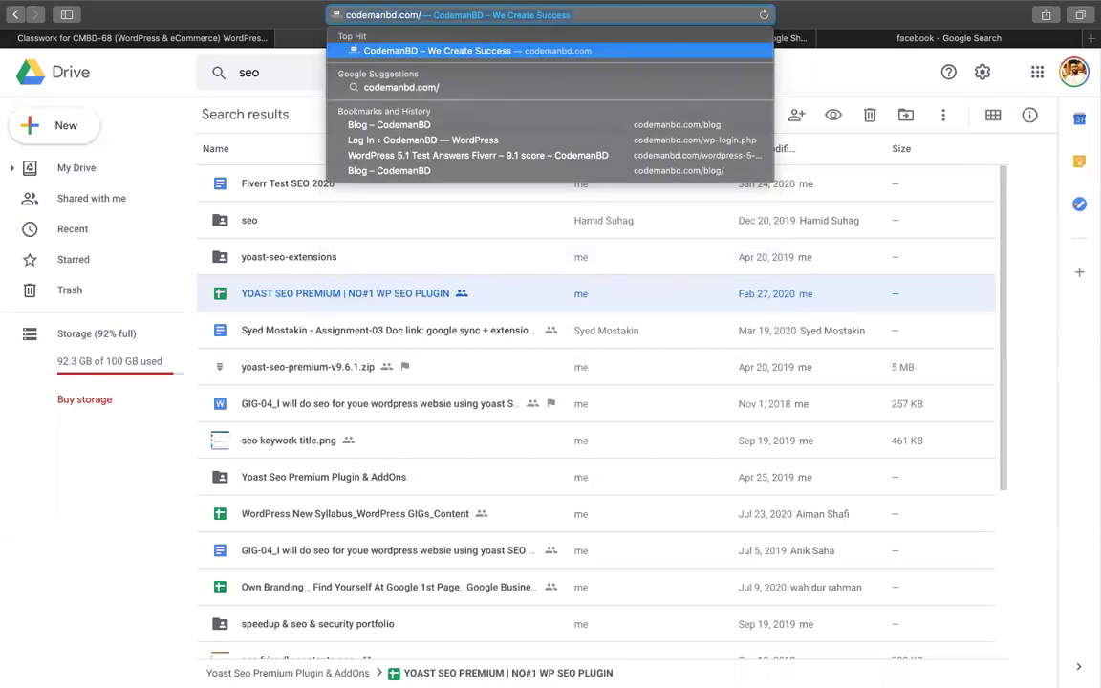
key("super+a")
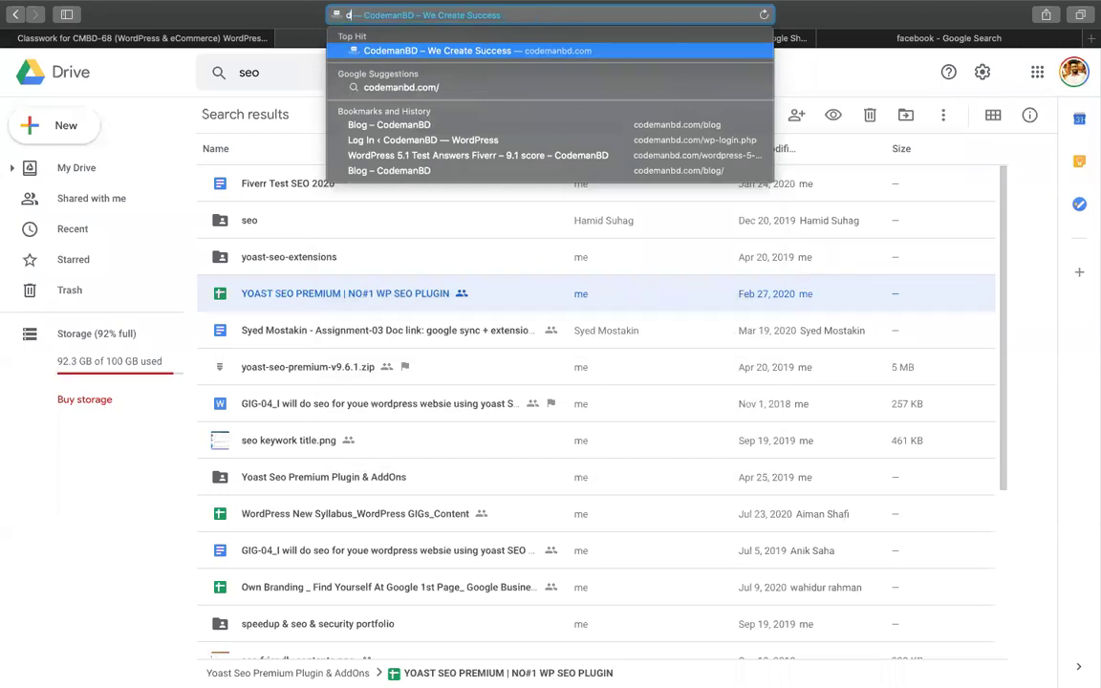
type("developerszone.net")
key("super+z")
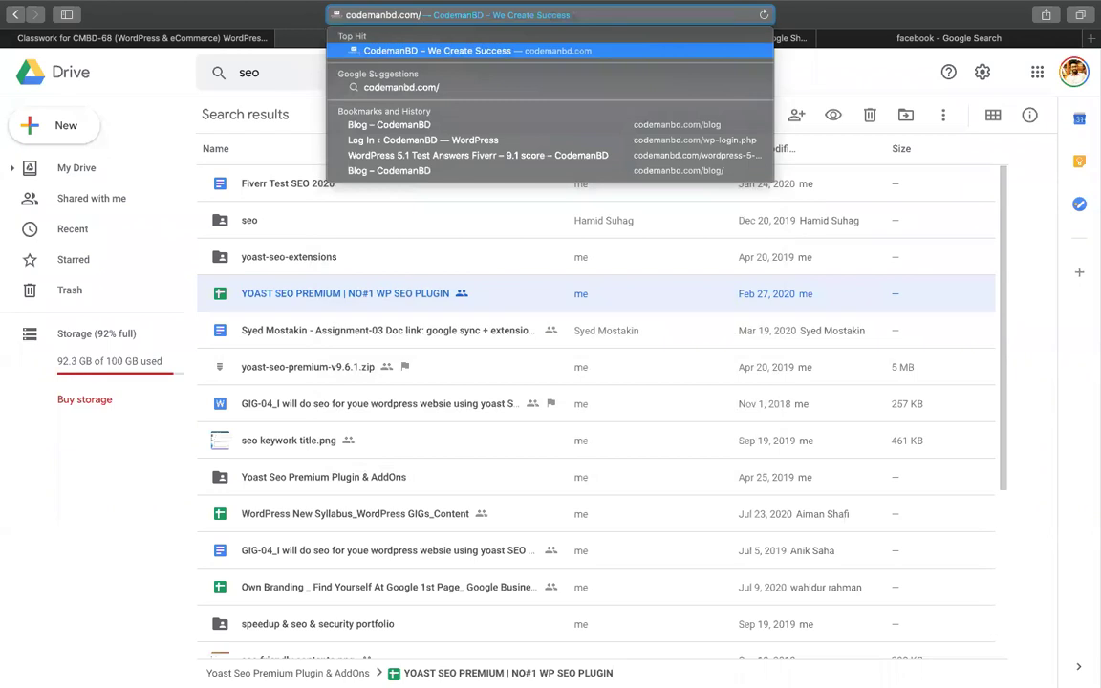
type("cpanel")
key("Return")
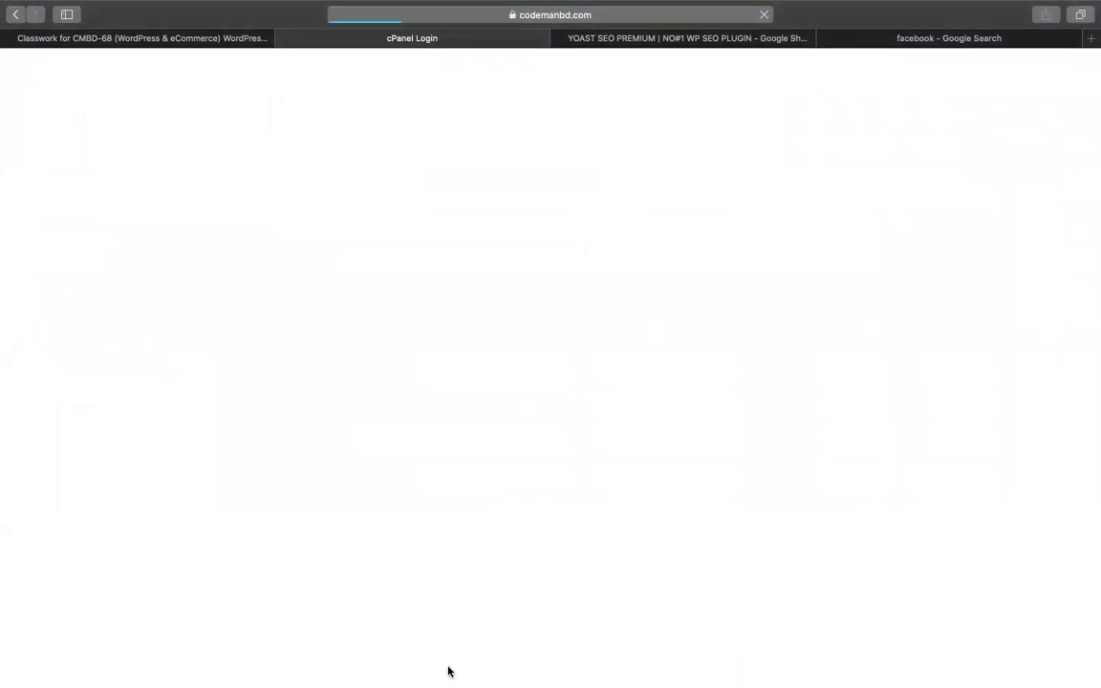
Log into cPanel with the hosting username and password, retyping the rejected password
type("codemanbd")
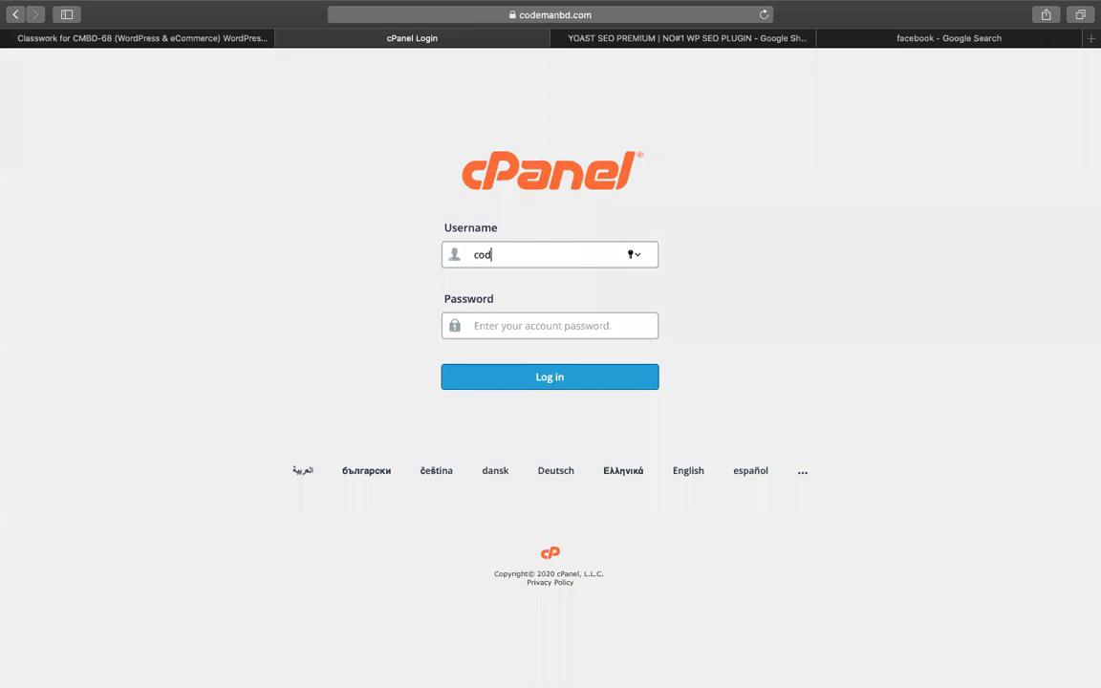
key("Tab")
type("•")
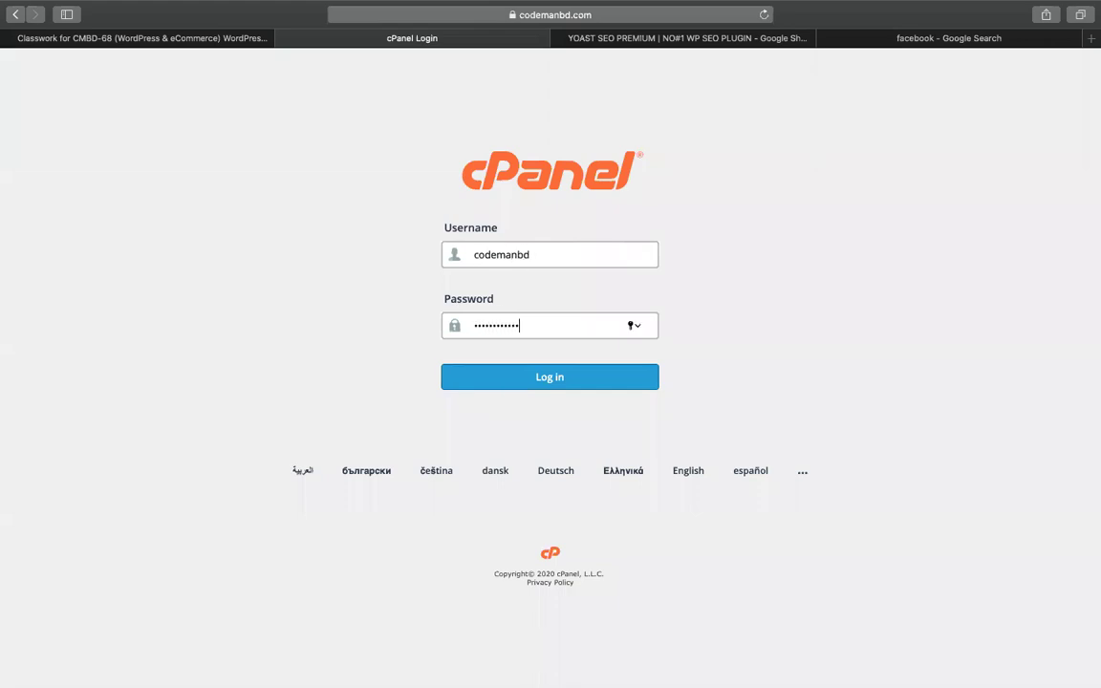
key("Return")
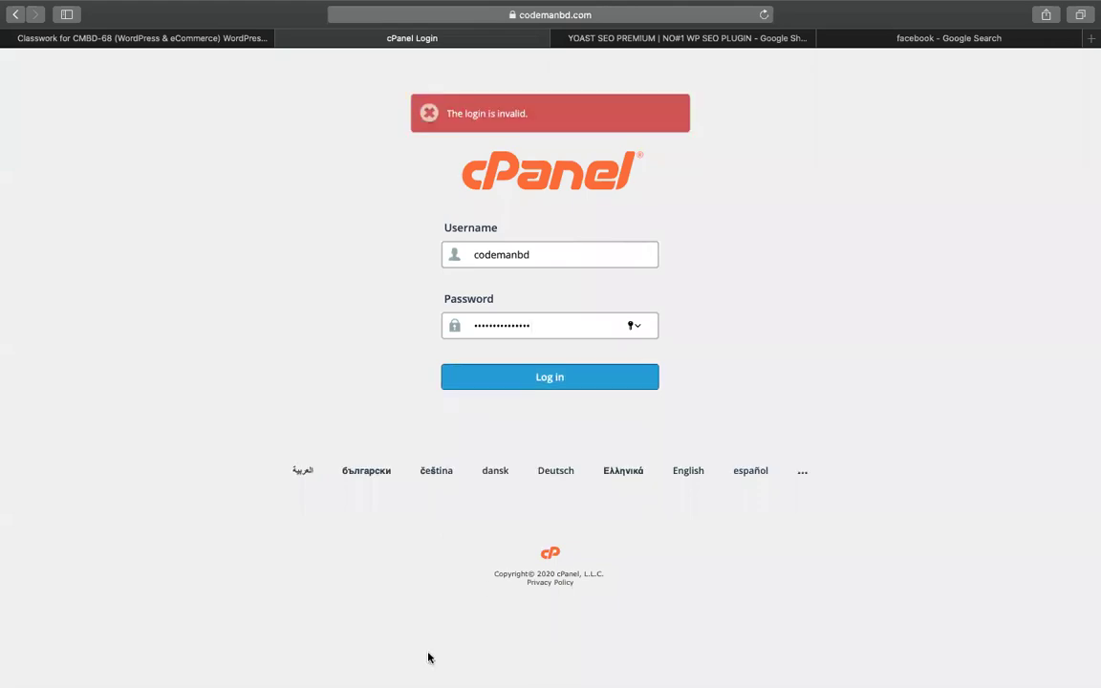
double_click(517, 327)
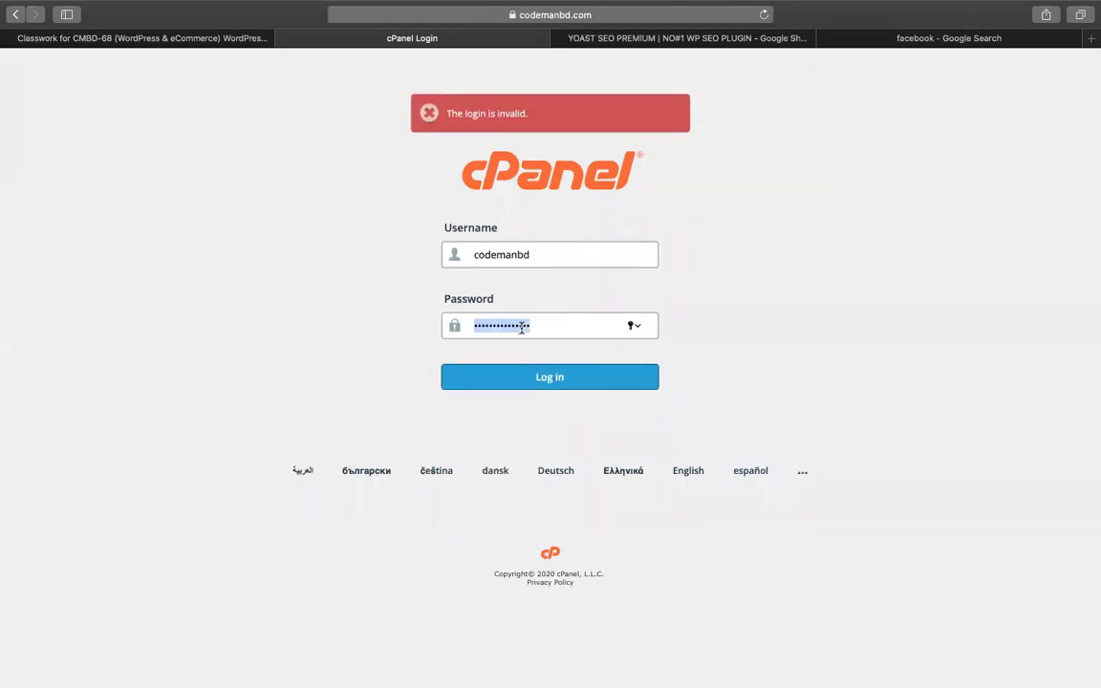
type("•••")
key("super+a")
type("•")
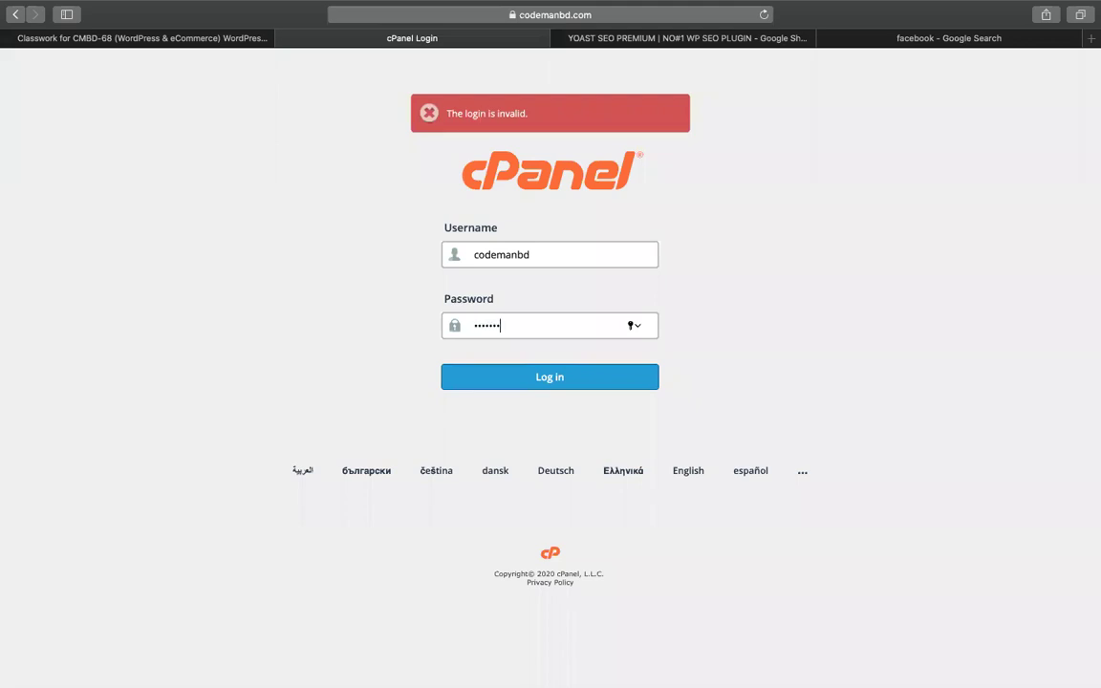
type("•••")
key("Return")
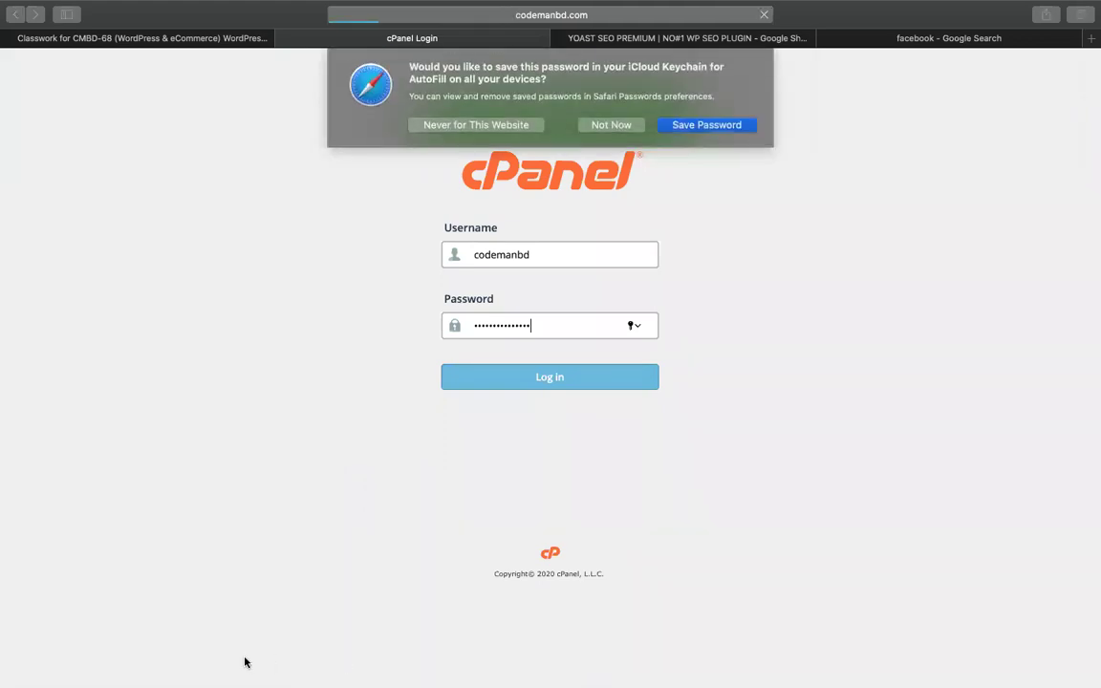
Decline saving the password and scroll down to the Softaculous Apps Installer
left_click(736, 130)
scroll(388, 408, "down", 5)
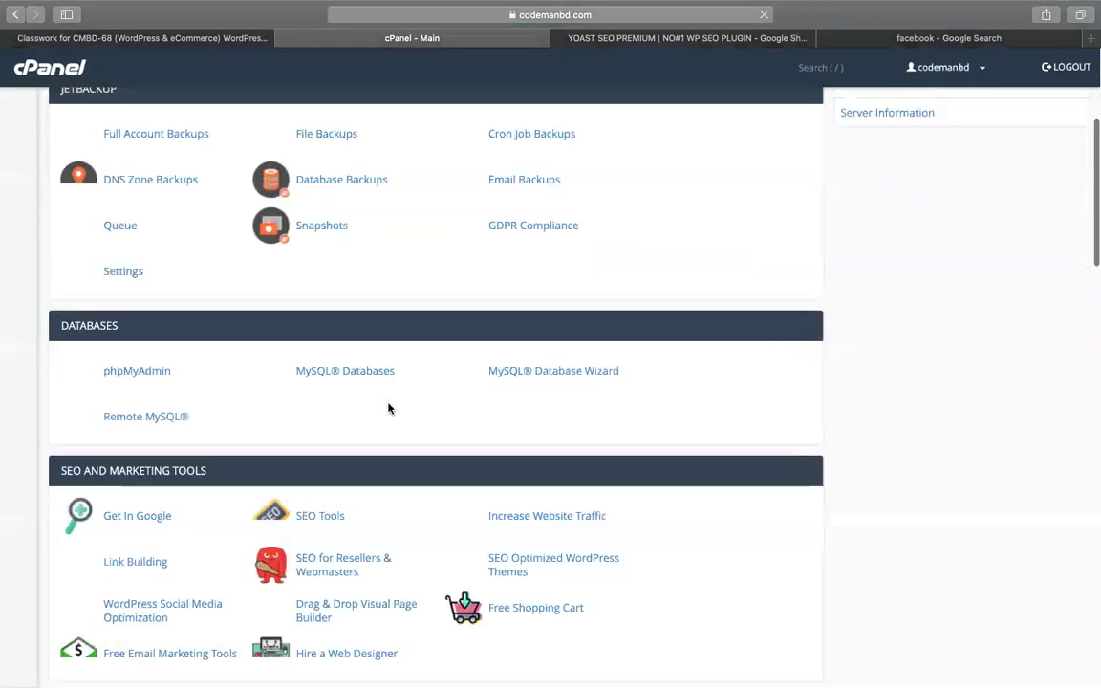
scroll(388, 408, "down", 15)
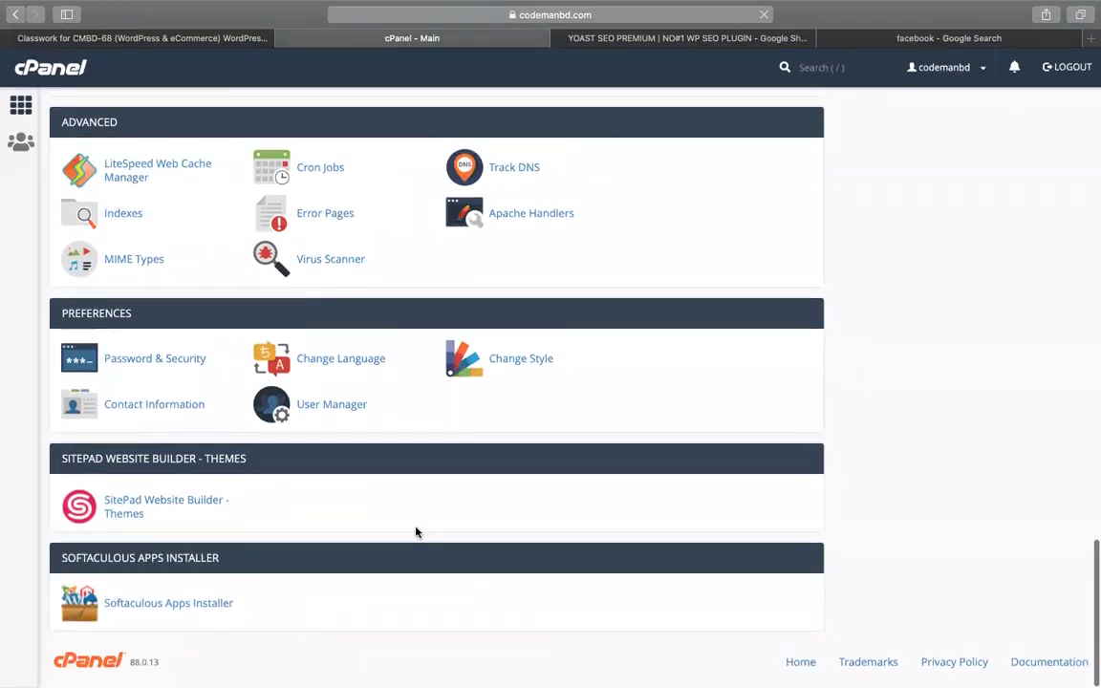
scroll(415, 532, "up", 5)
scroll(294, 432, "down", 8)
Install WordPress through Softaculous in the 'seo' directory and open the new site's admin dashboard
left_click(99, 487)
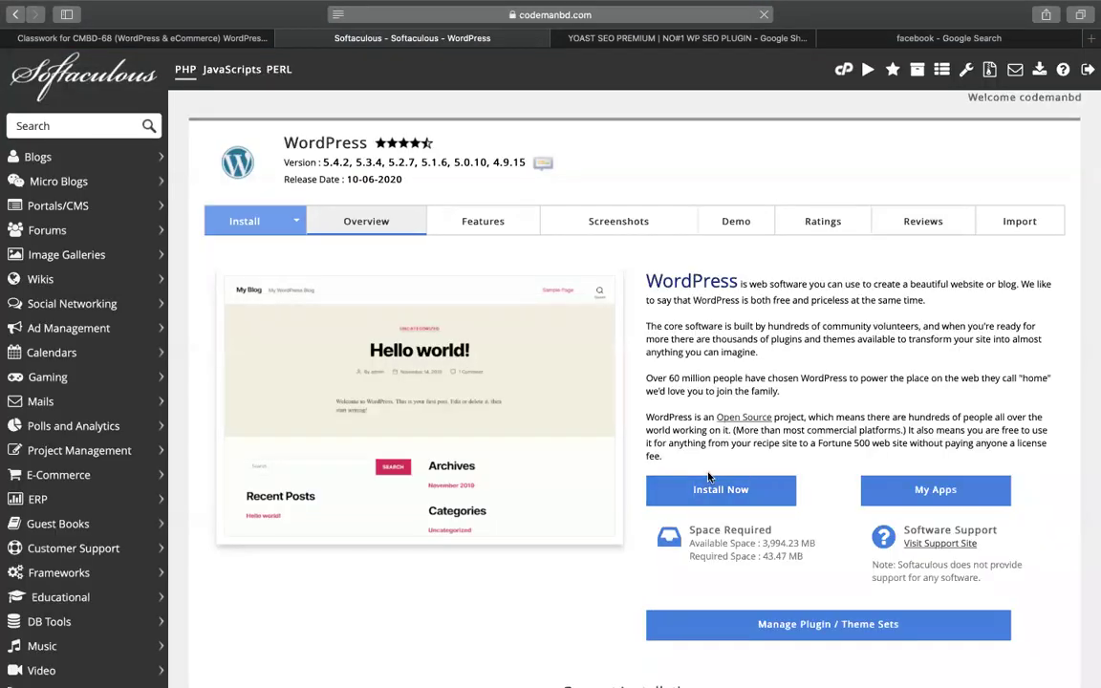
left_click(709, 480)
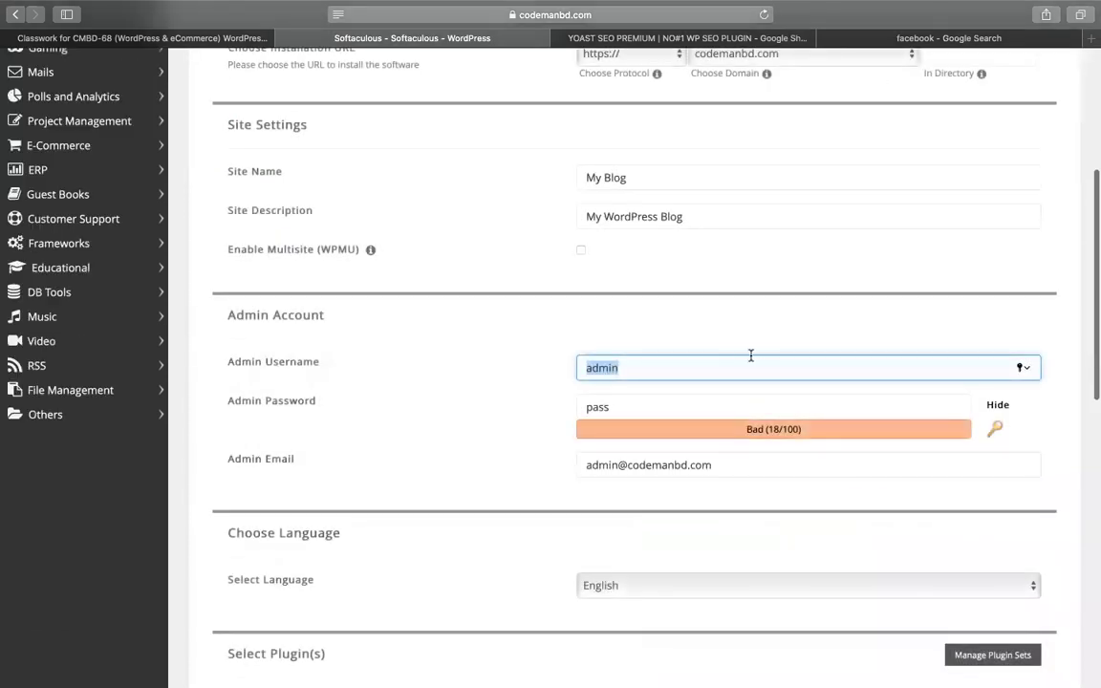
scroll(750, 356, "up", 5)
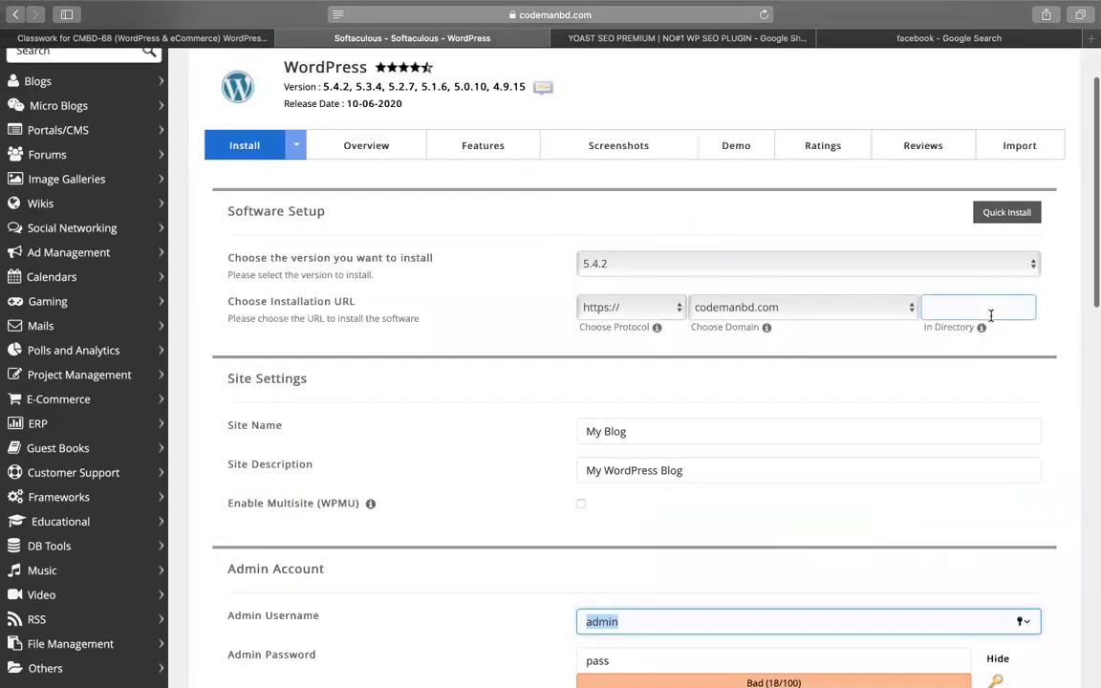
left_click(921, 308)
type("seo")
scroll(726, 382, "down", 5)
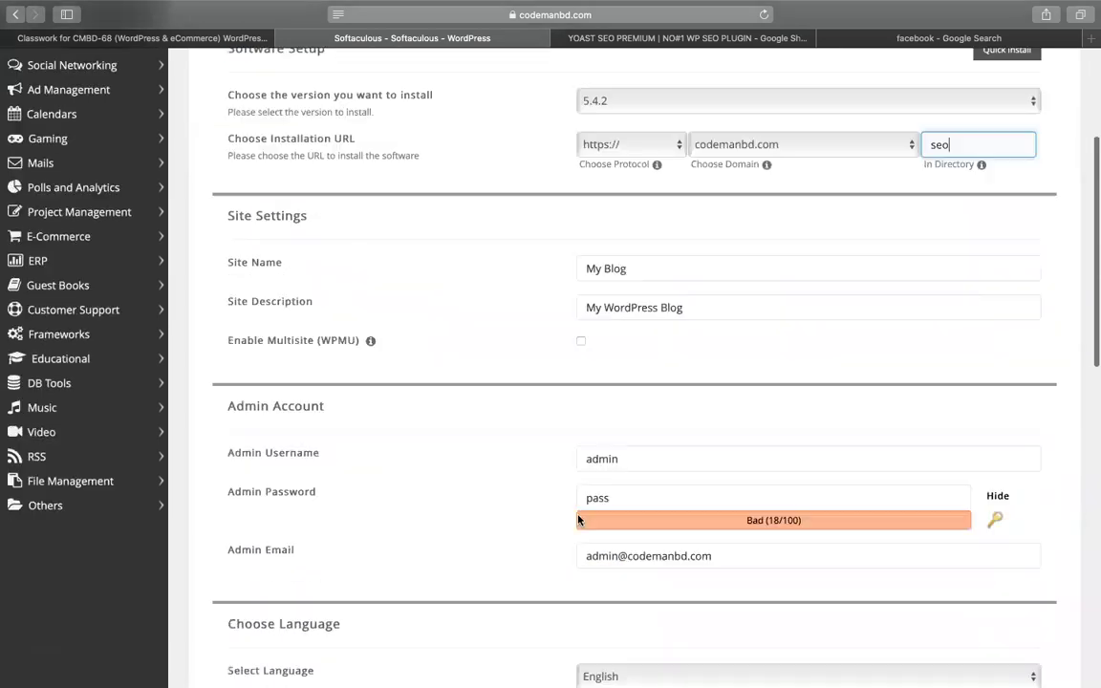
scroll(676, 523, "down", 10)
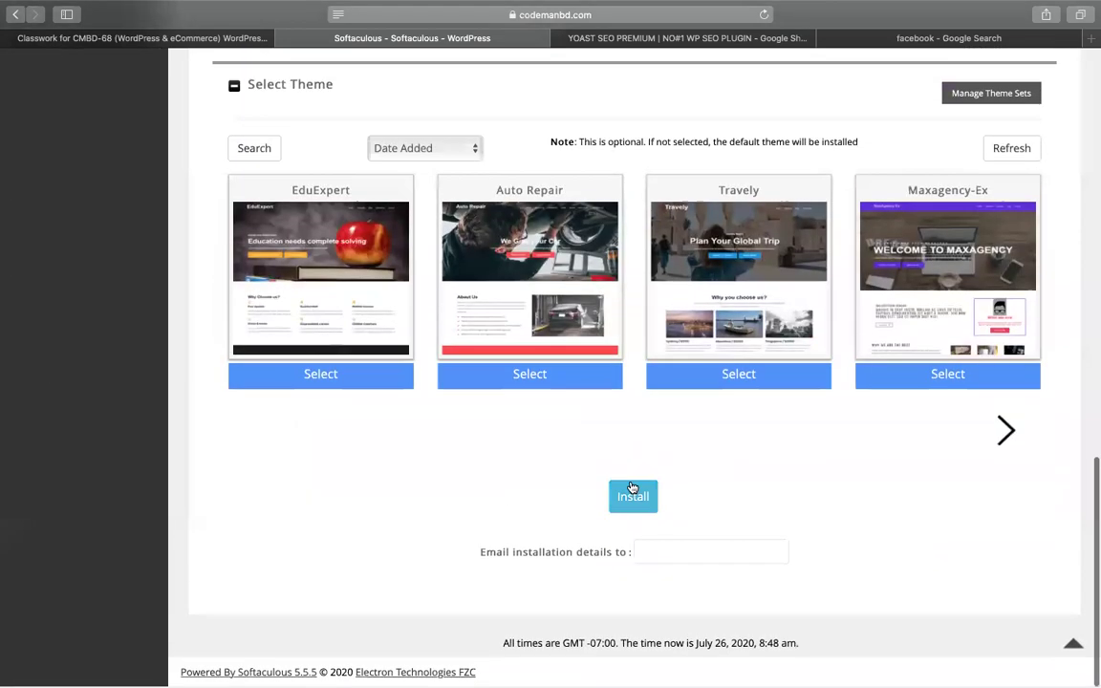
scroll(630, 487, "up", 4)
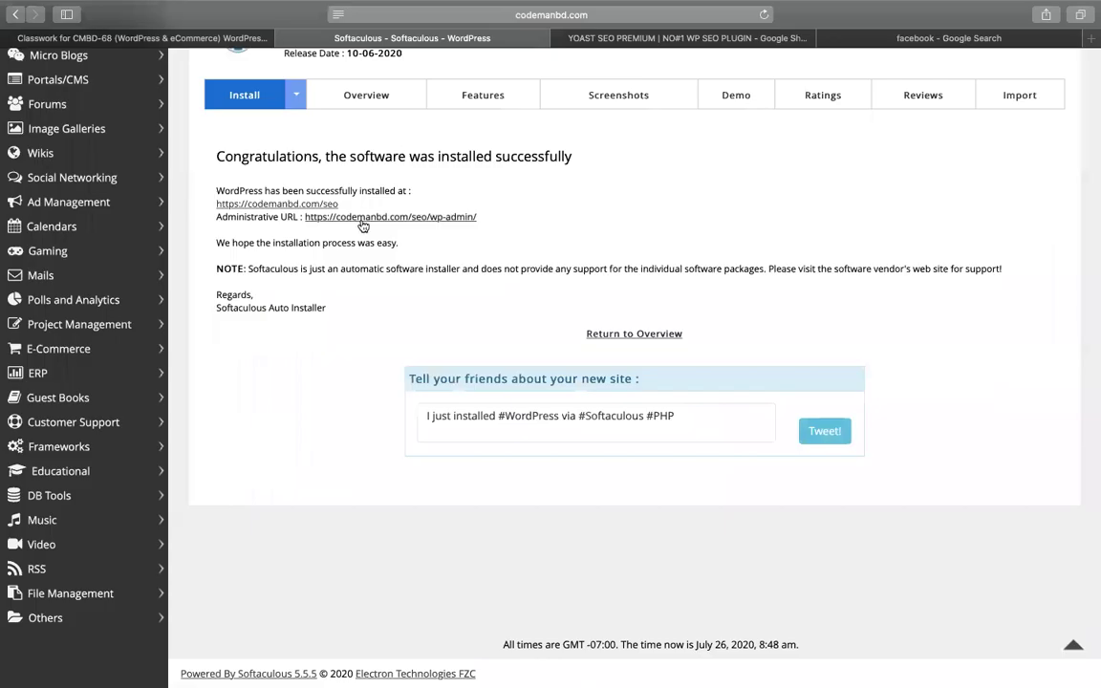
left_click(325, 202)
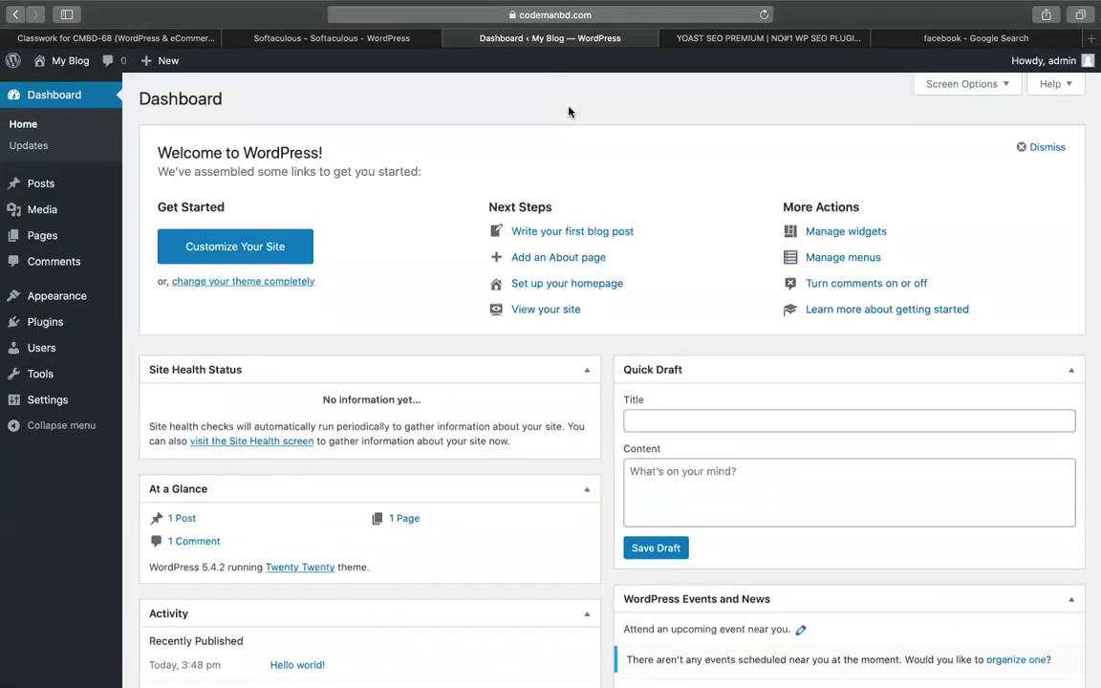
Search for 'elementor', then install and activate the Elementor Page Builder plugin
mouse_move(105, 326)
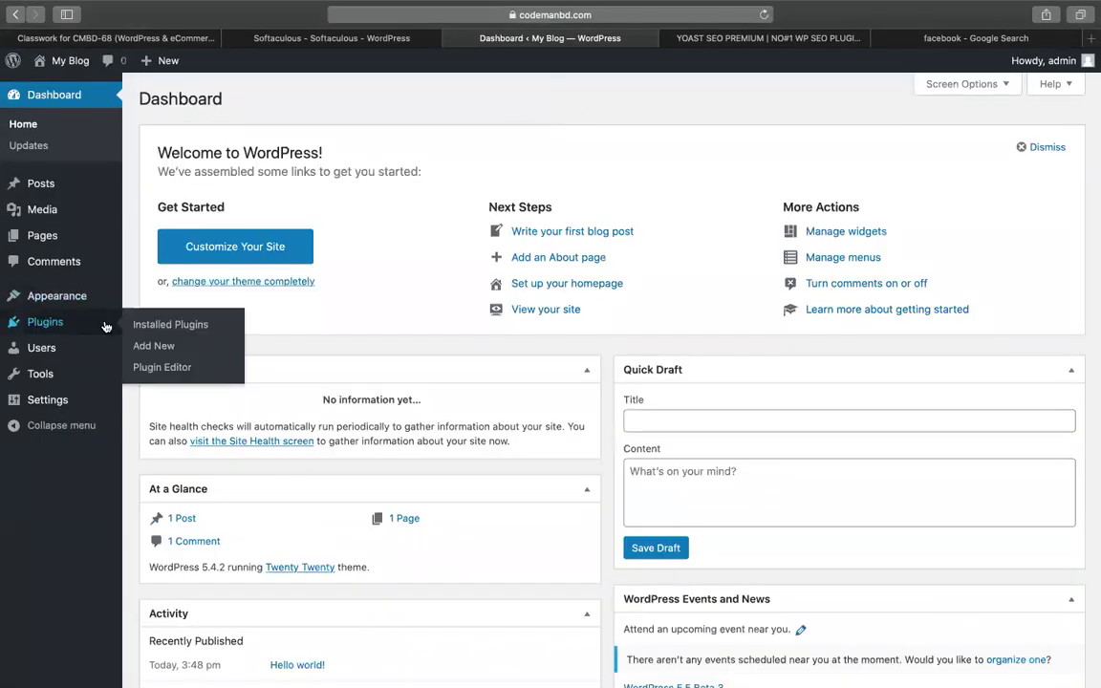
left_click(149, 347)
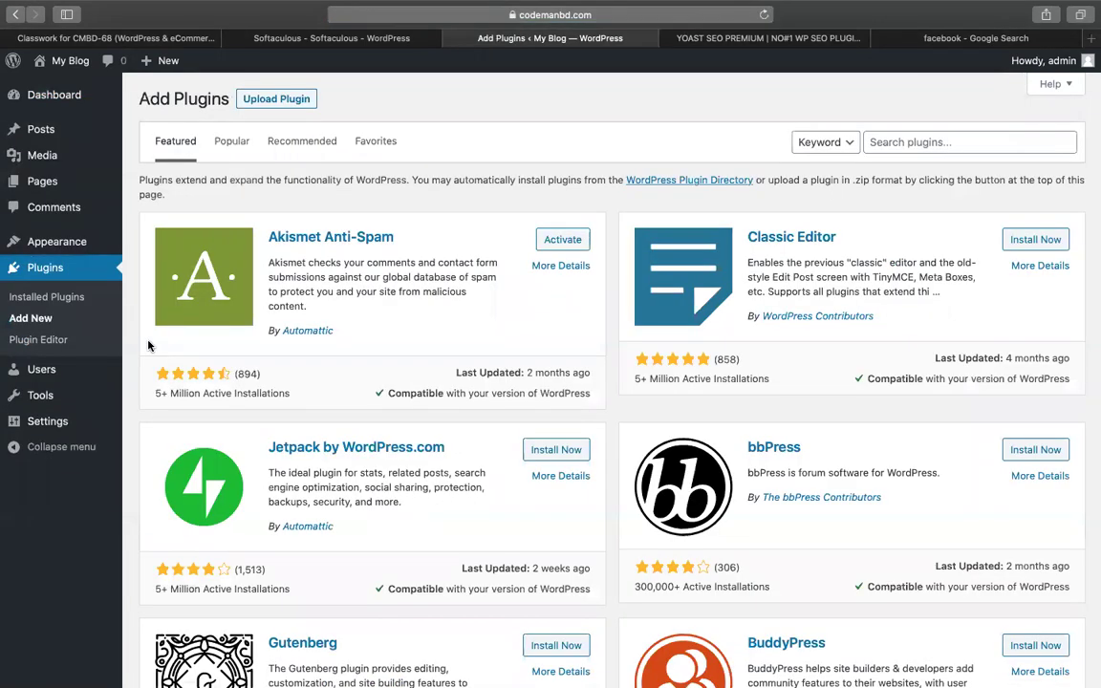
left_click(919, 143)
type("elementor")
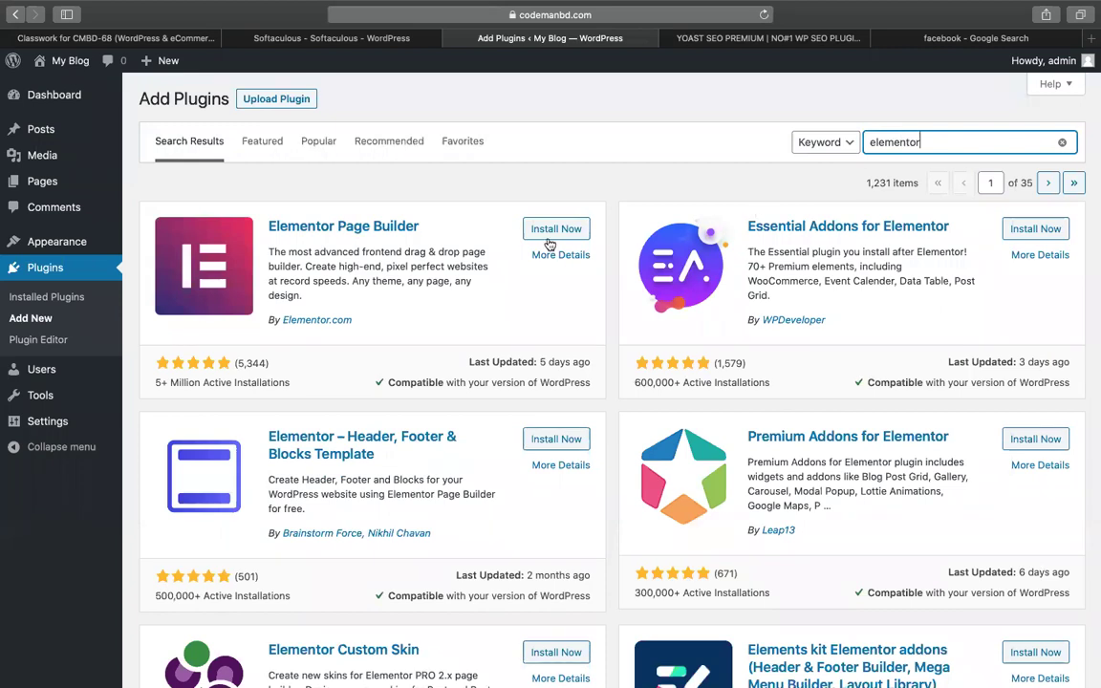
left_click(543, 226)
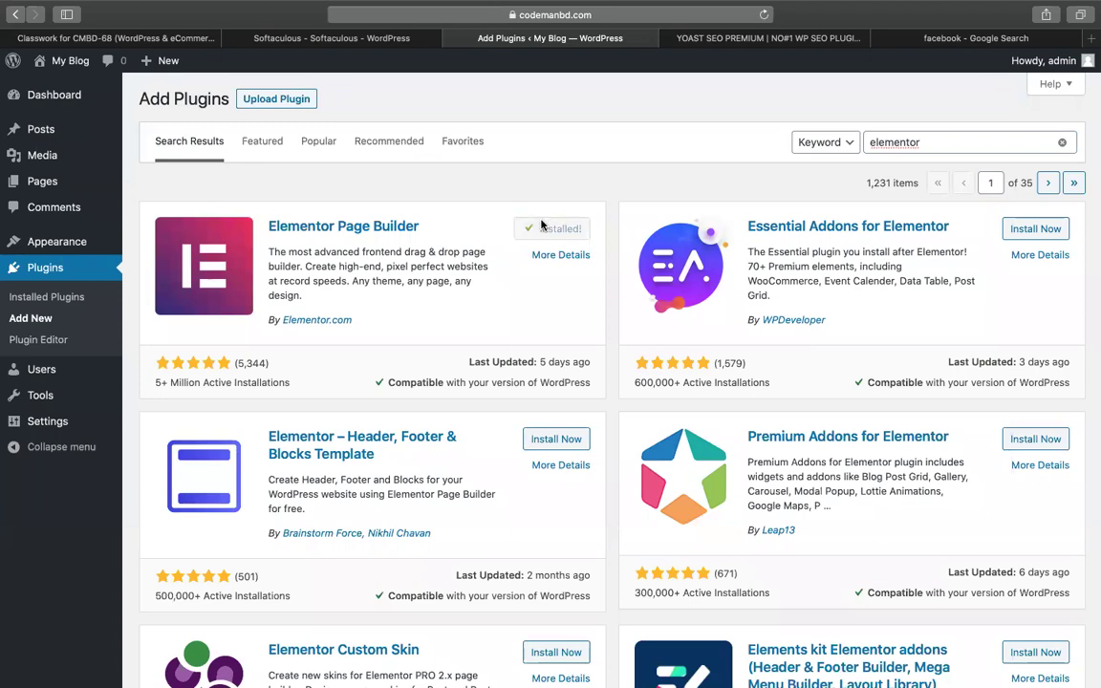
left_click(546, 229)
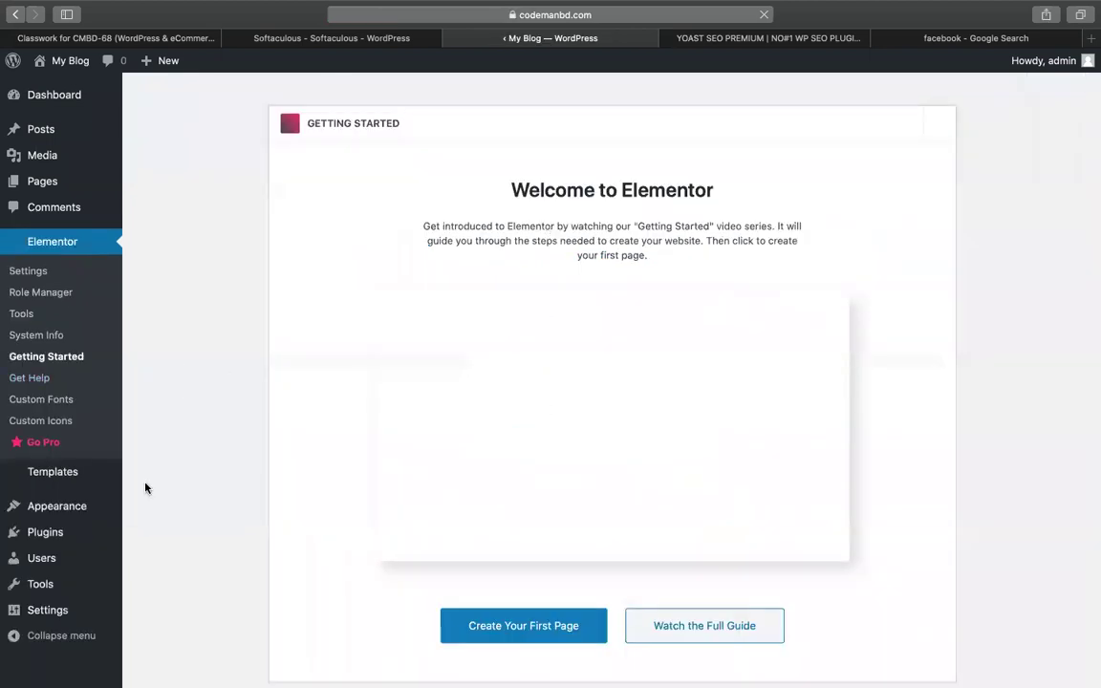
scroll(145, 489, "down", 2)
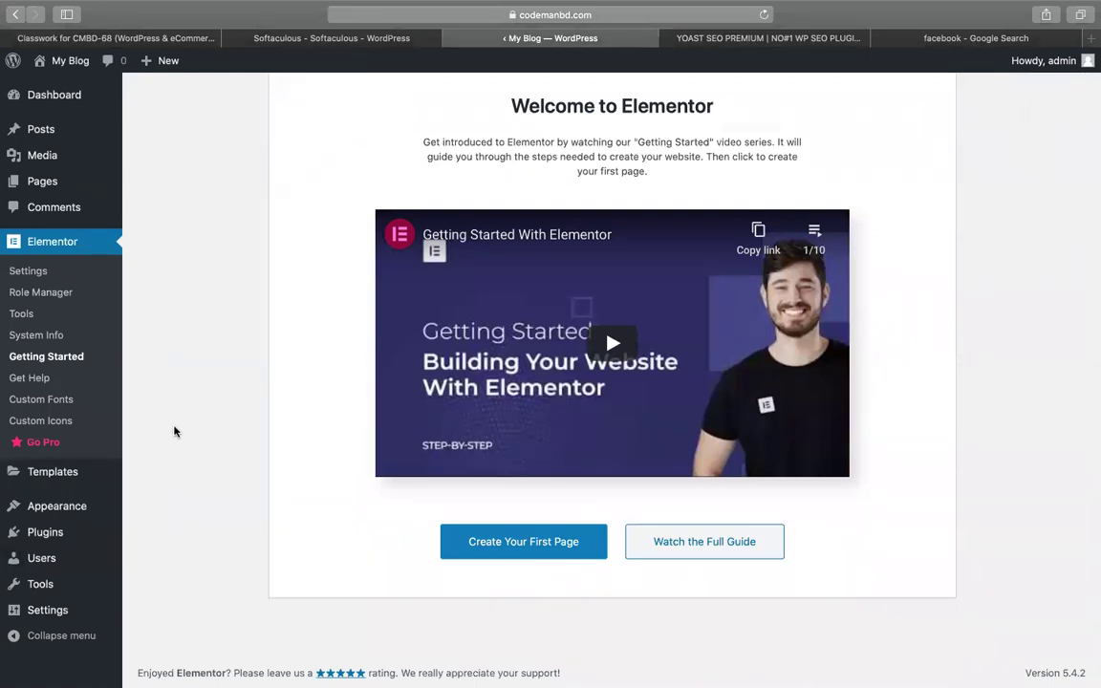
Start a new page from the Pages list
mouse_move(72, 532)
left_click(139, 558)
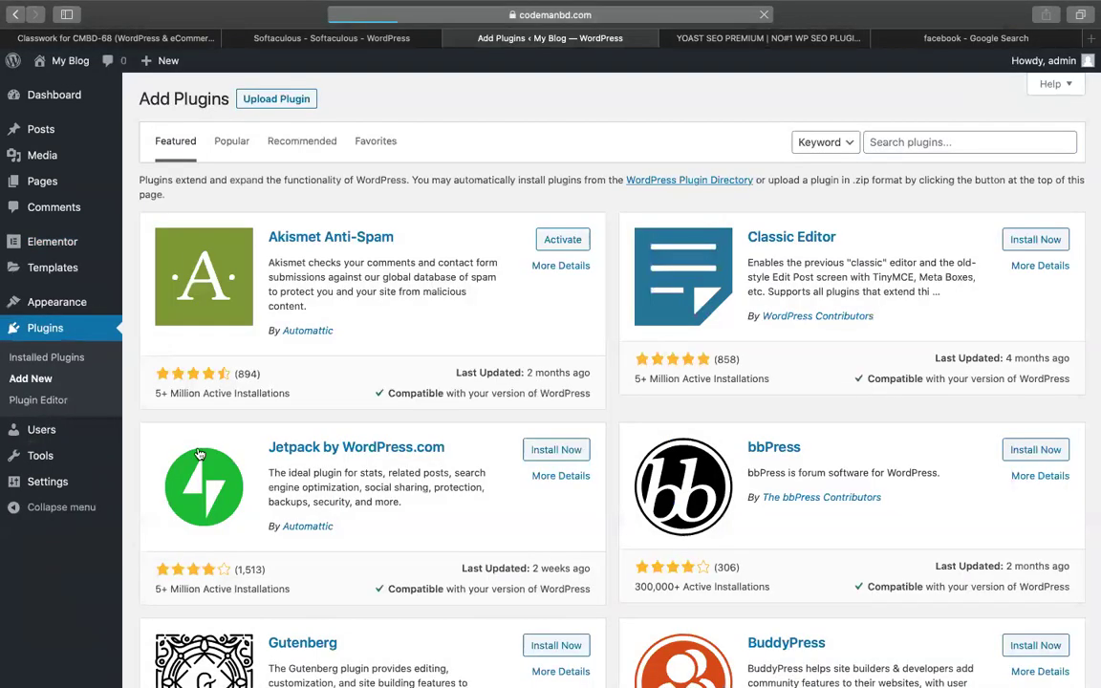
left_click(144, 185)
left_click(212, 97)
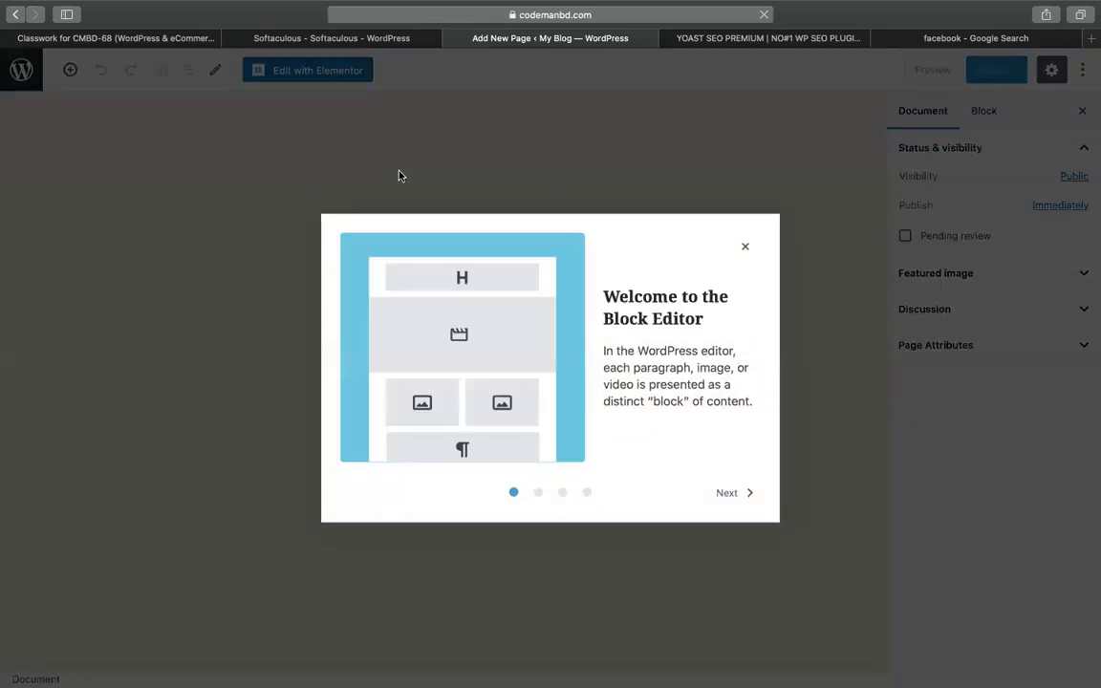
Publish a new page titled 'home'
left_click(745, 246)
type("home")
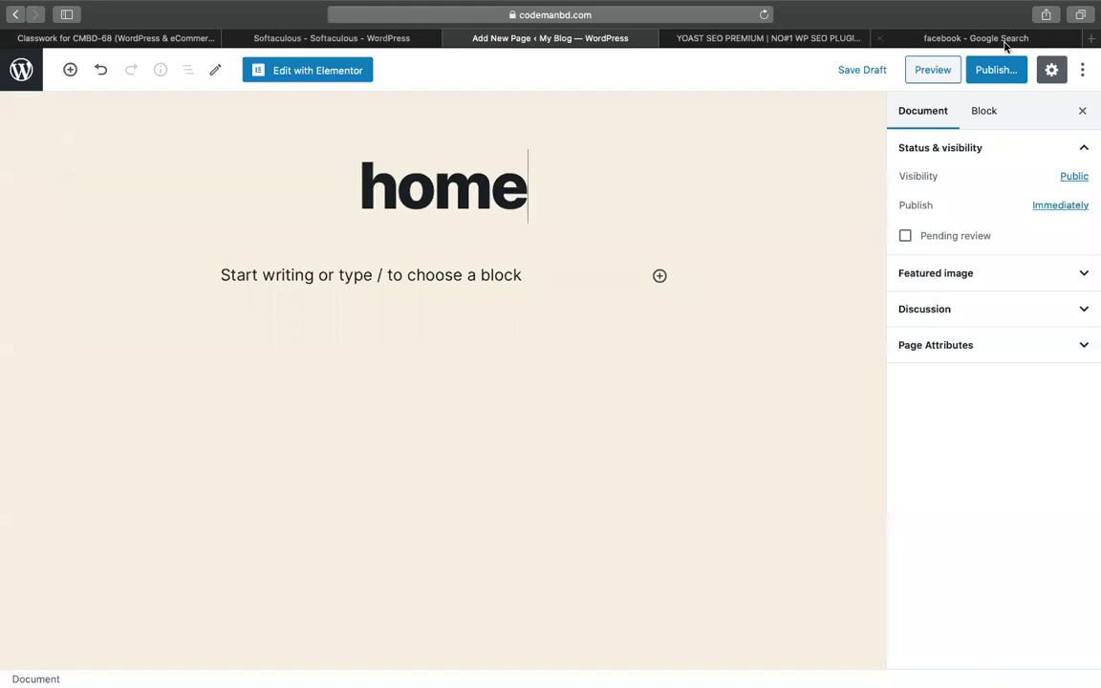
left_click(995, 70)
left_click(996, 72)
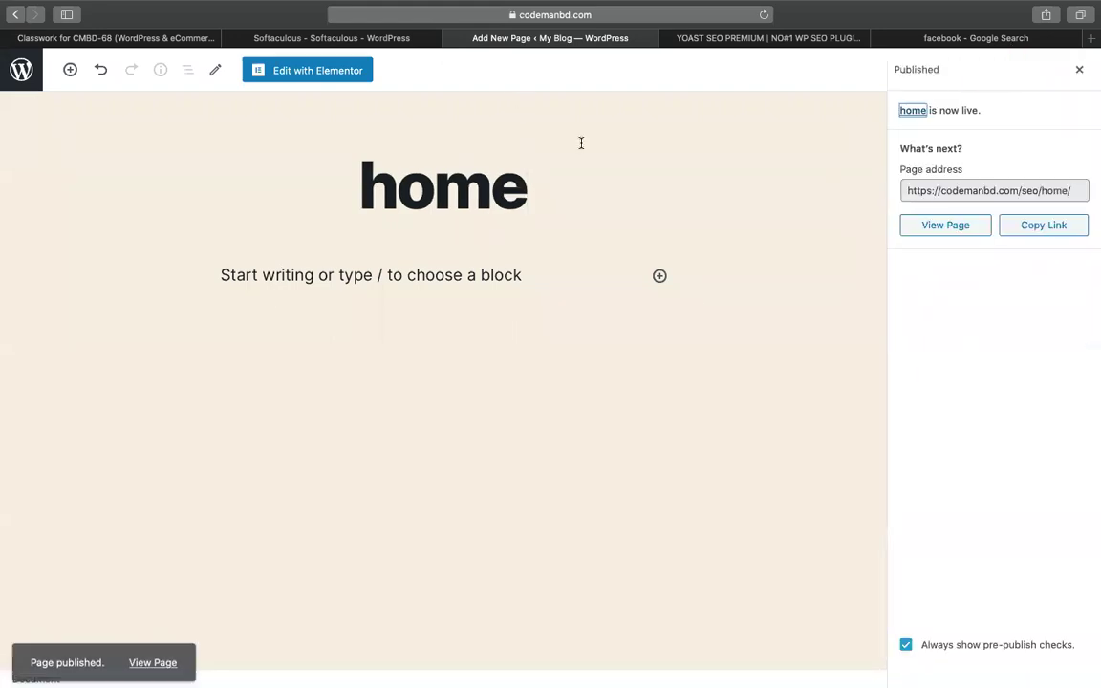
Open the home page in Elementor and insert the Landing Page – Hotel template
left_click(292, 73)
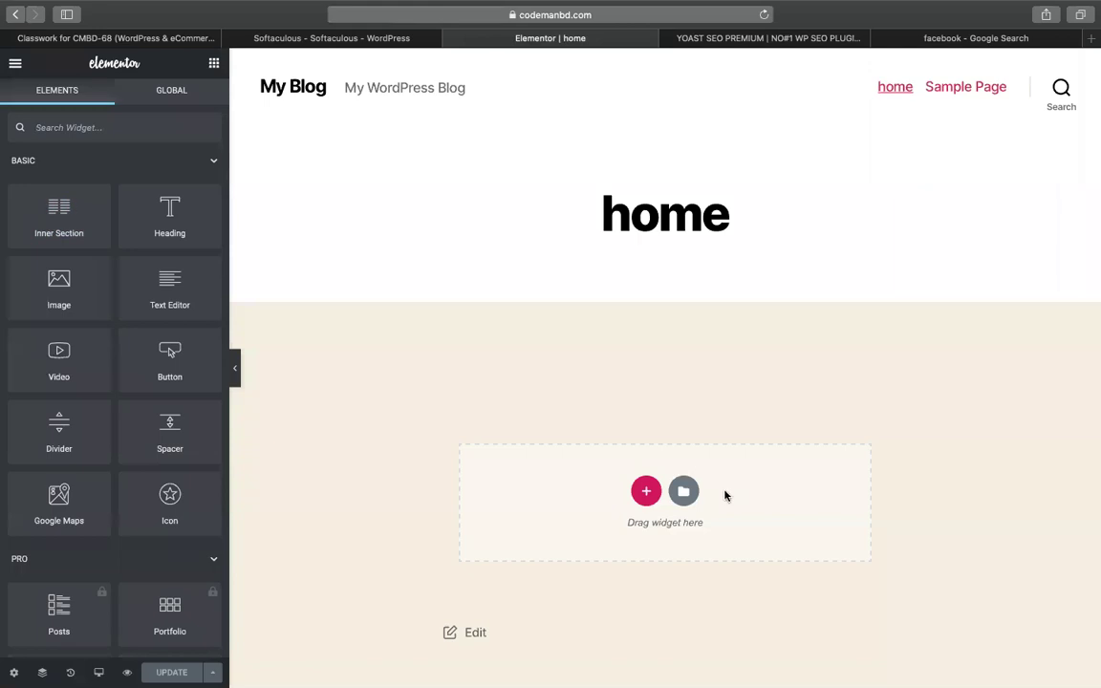
left_click(684, 491)
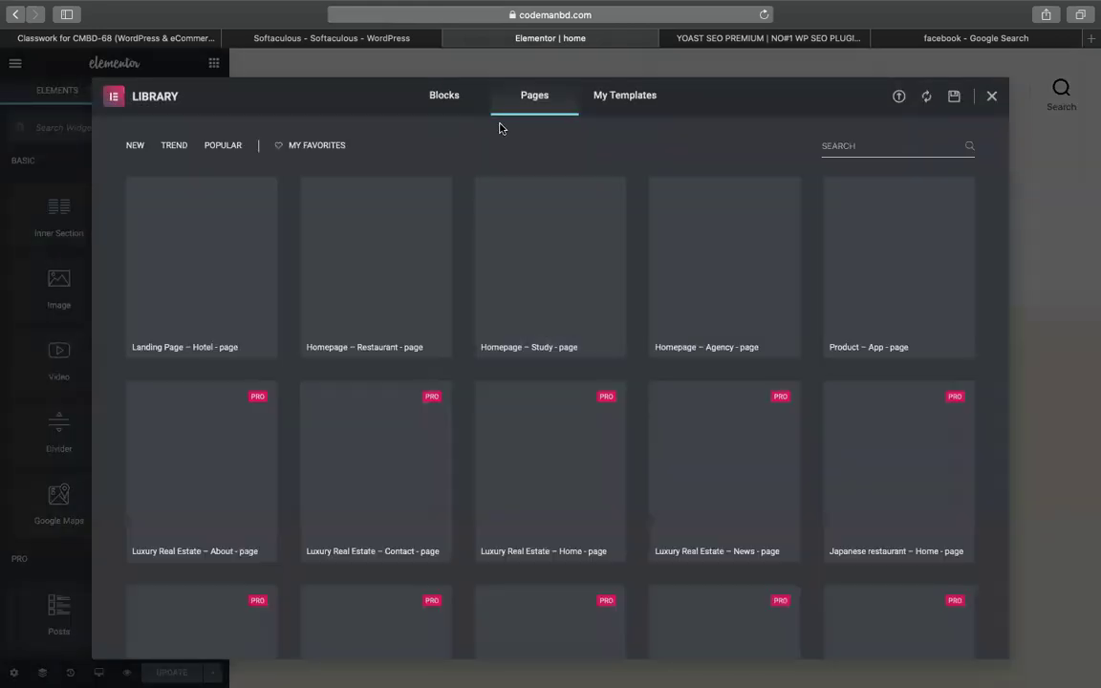
mouse_move(211, 330)
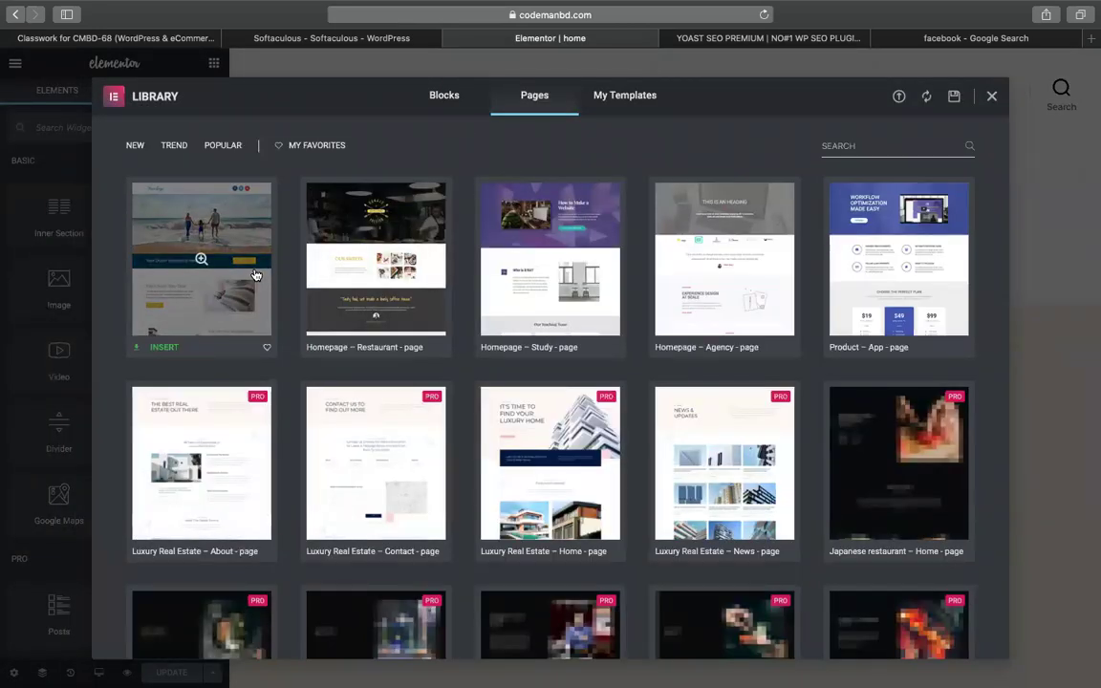
left_click(160, 350)
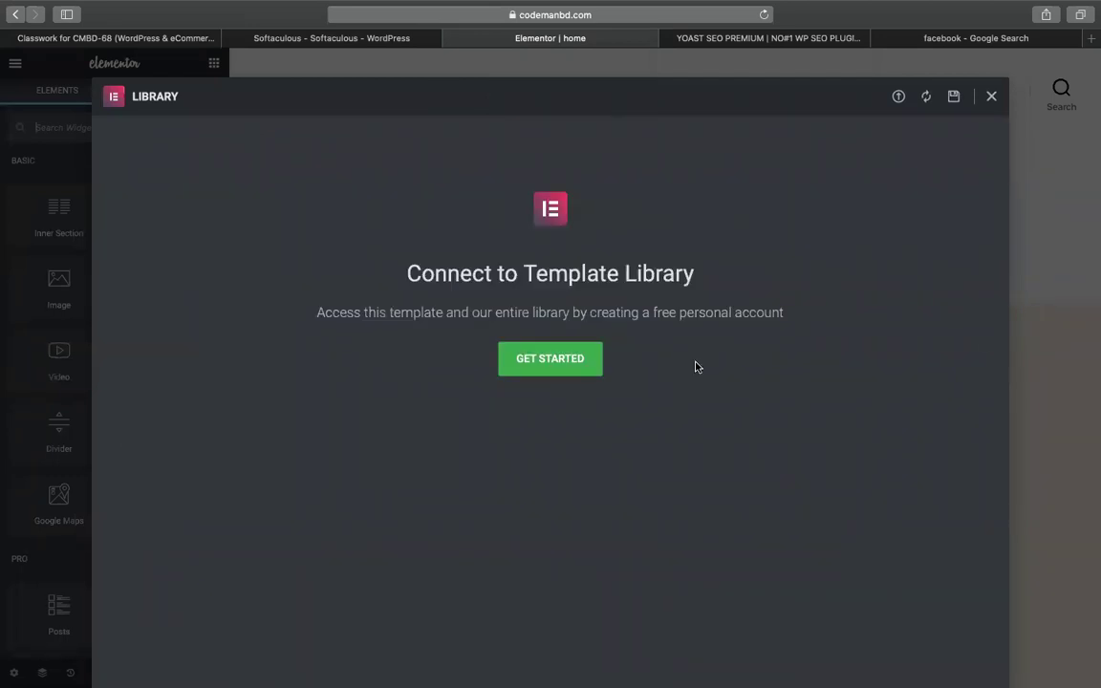
left_click(580, 371)
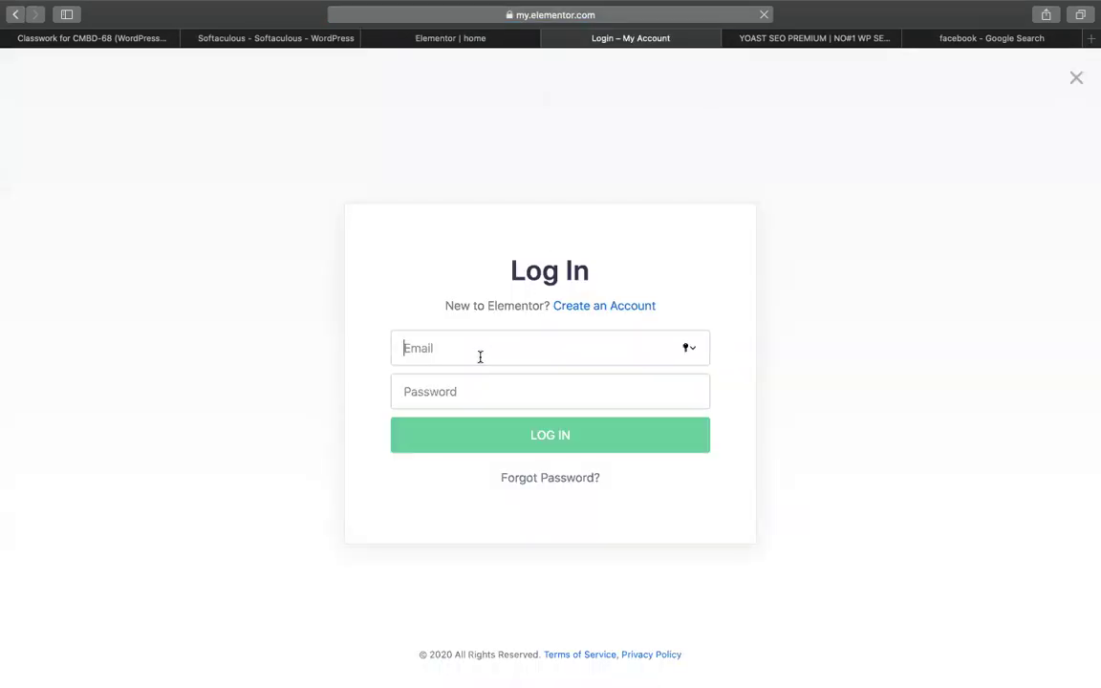
Log into the Elementor account with its e-mail and password, then return to the connect page
type("mia.03993")
key("super+a")
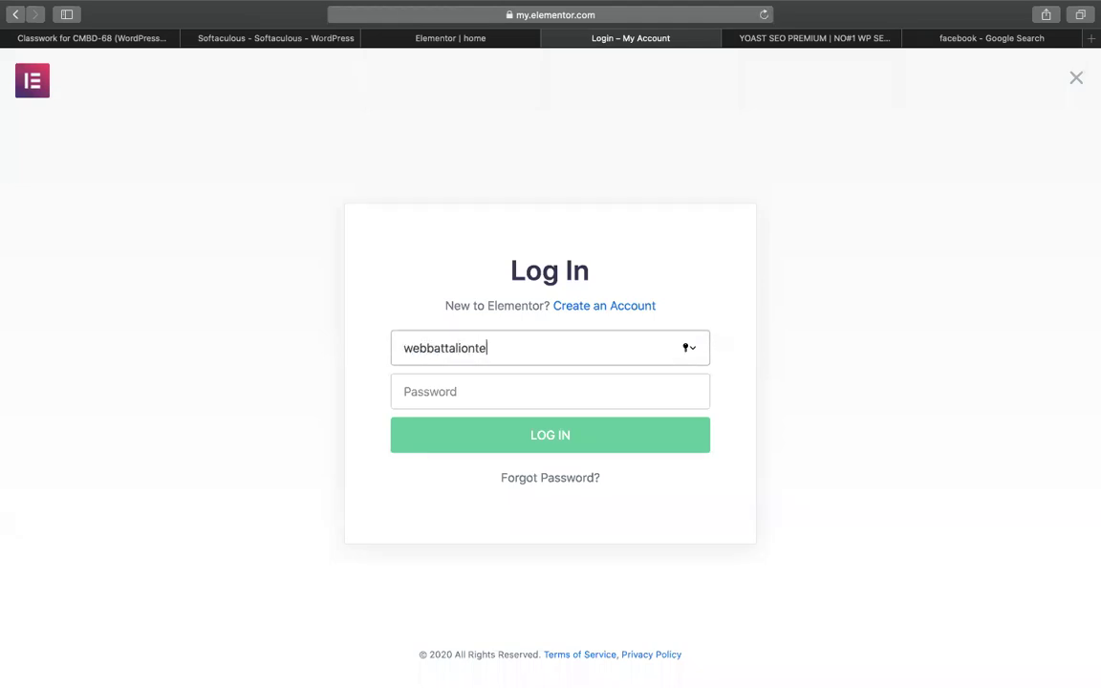
key("Tab")
type("••")
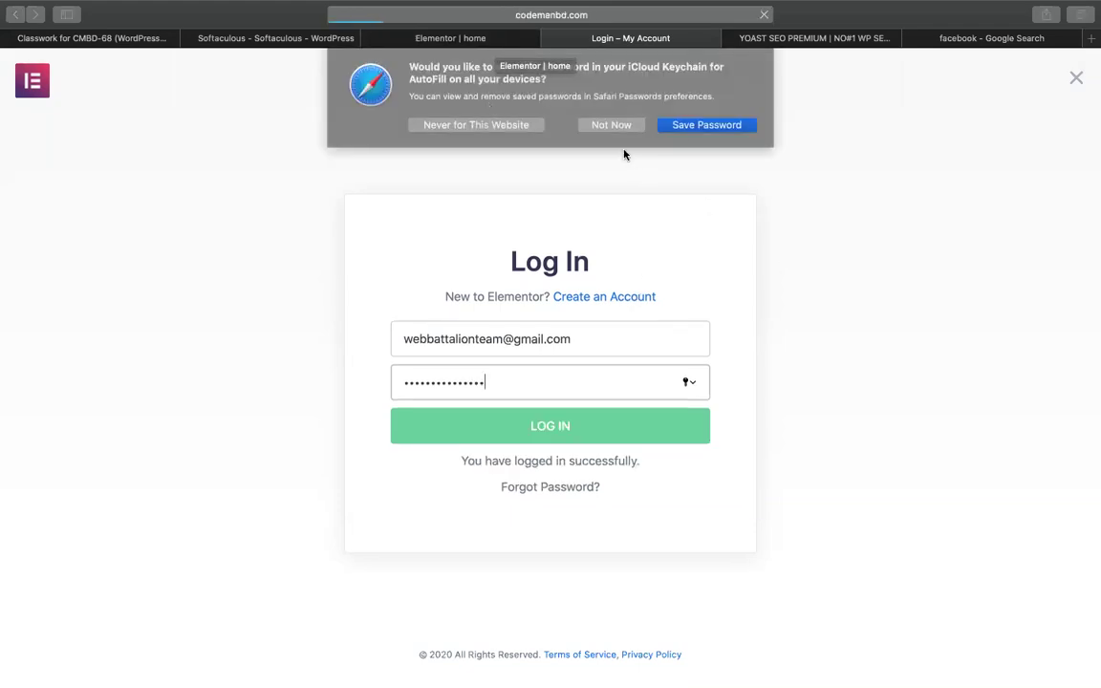
left_click(709, 127)
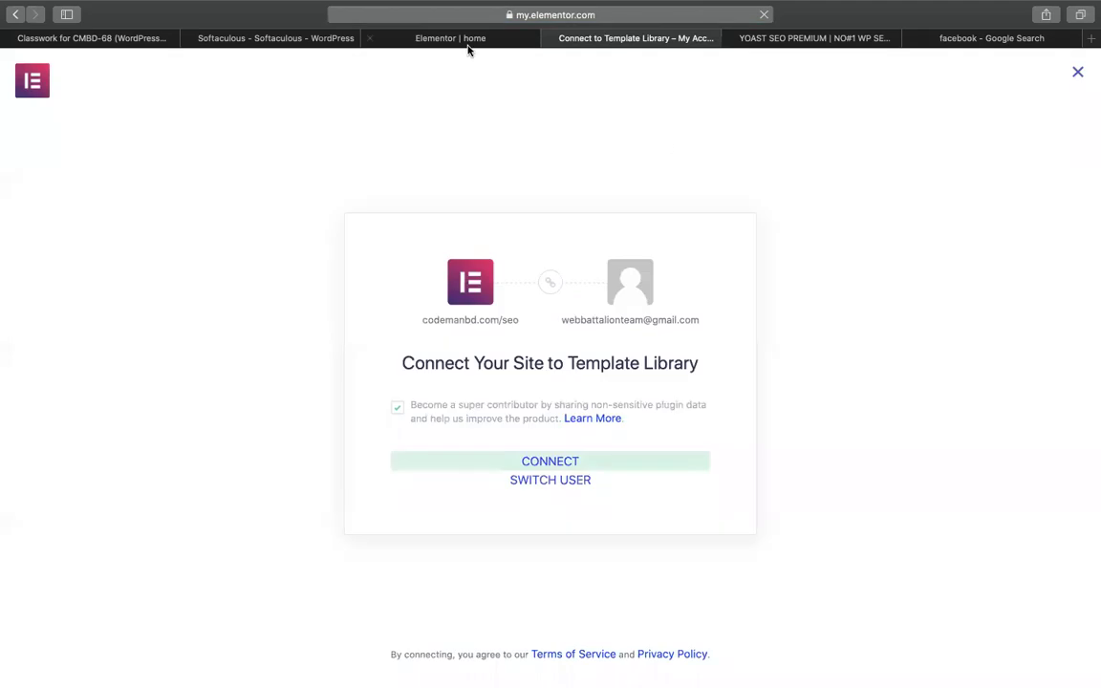
left_click(468, 44)
left_click(554, 36)
Connect the site to Elementor's library, reload the editor, and insert the Landing Page – Hotel template
left_click(550, 459)
left_click(463, 40)
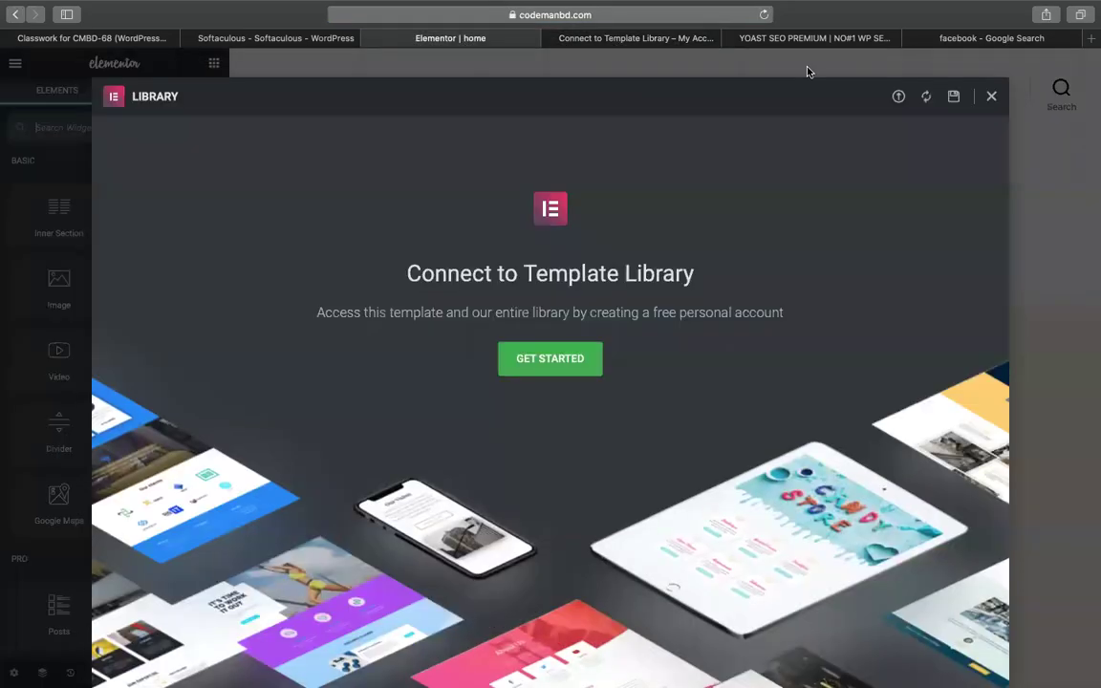
left_click(765, 14)
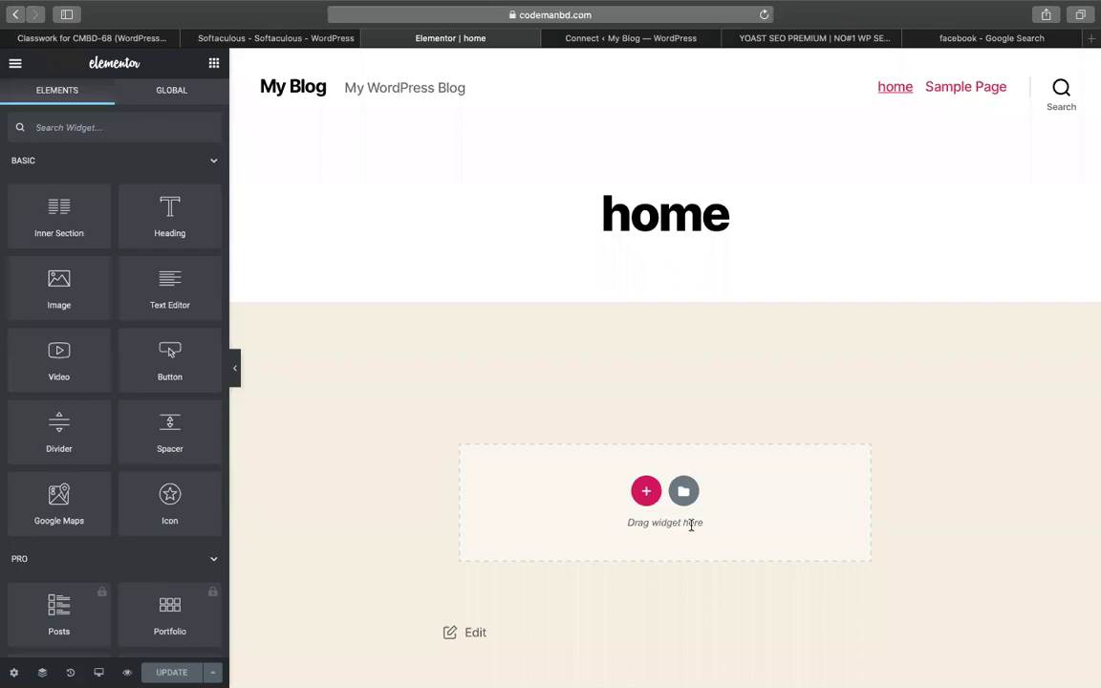
left_click(684, 492)
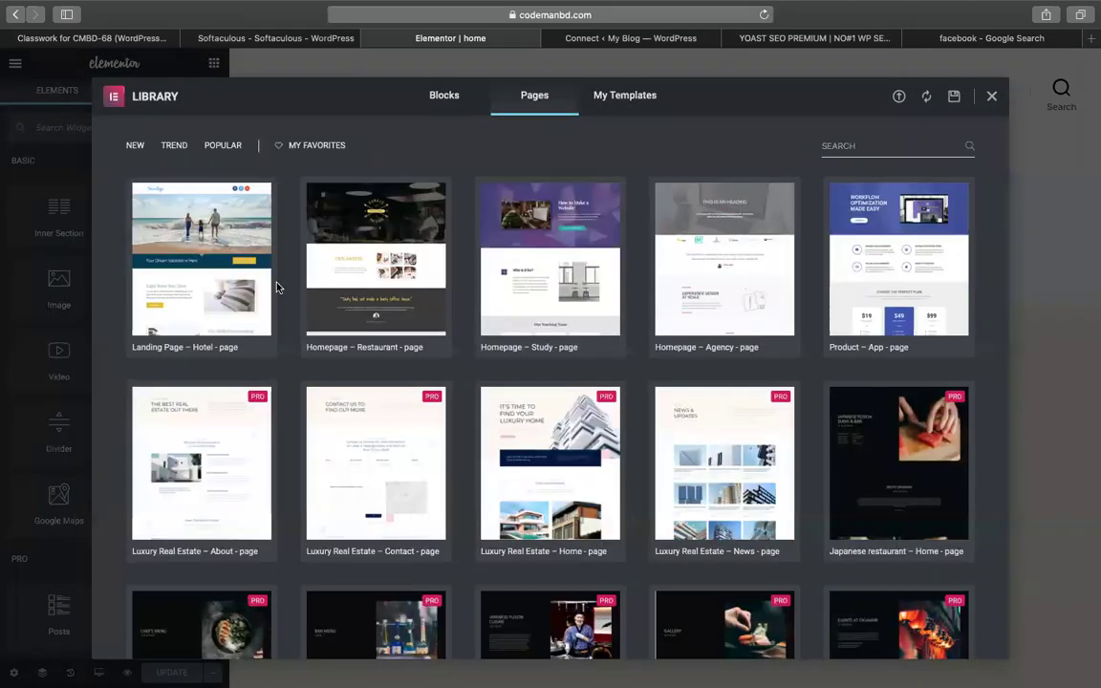
left_click(153, 346)
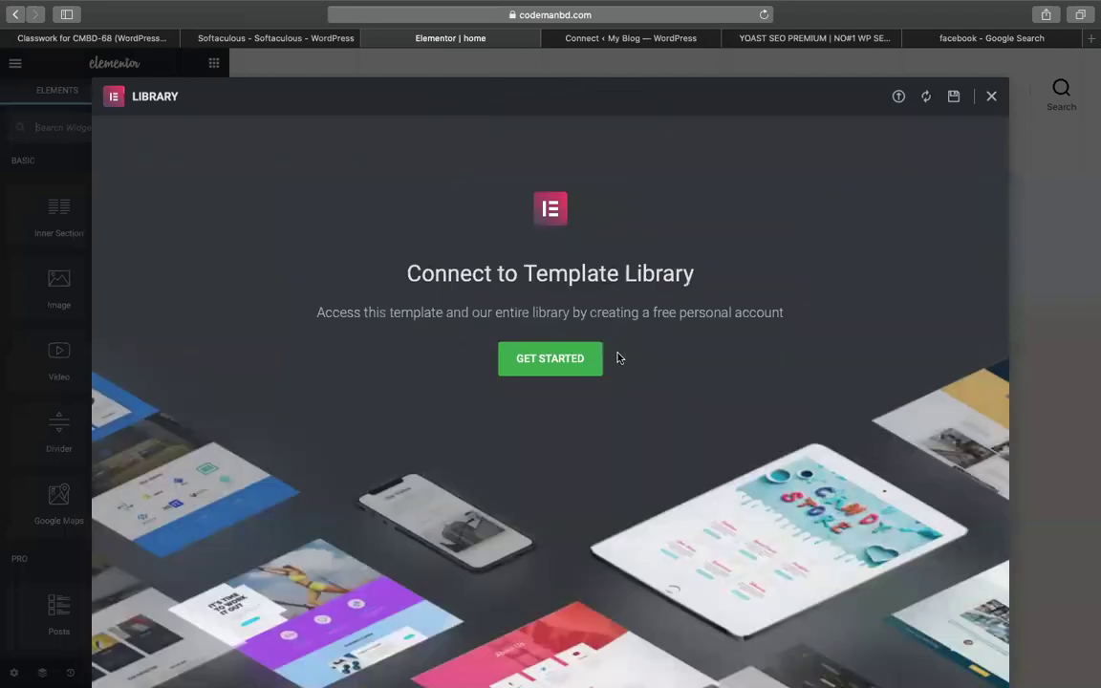
left_click(992, 99)
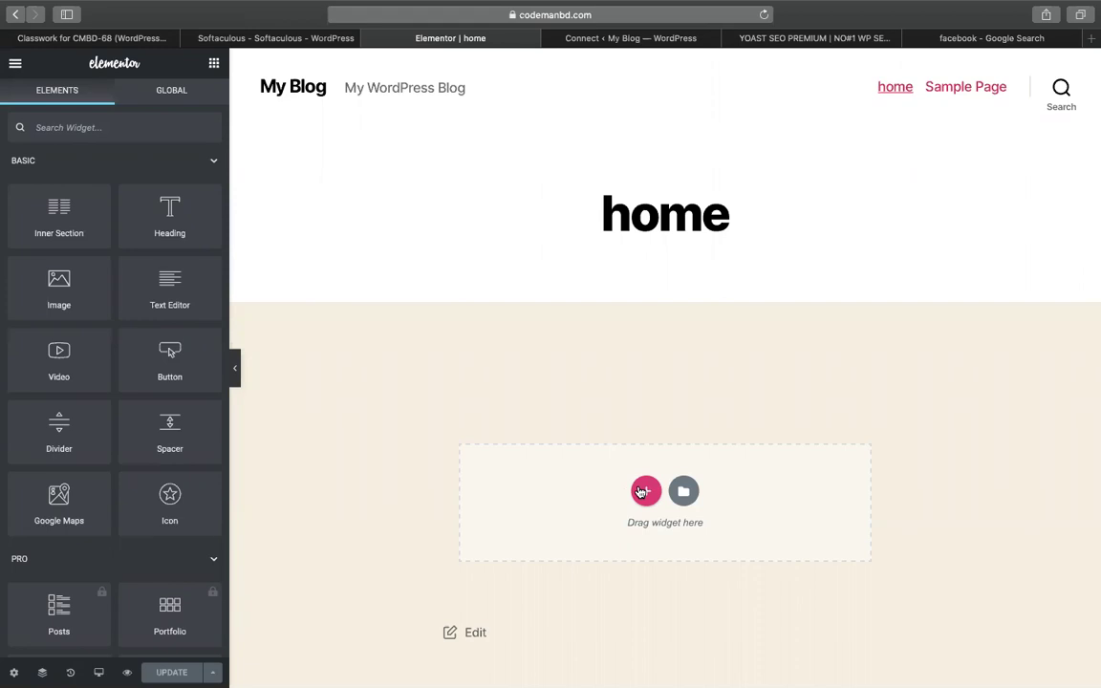
left_click(683, 491)
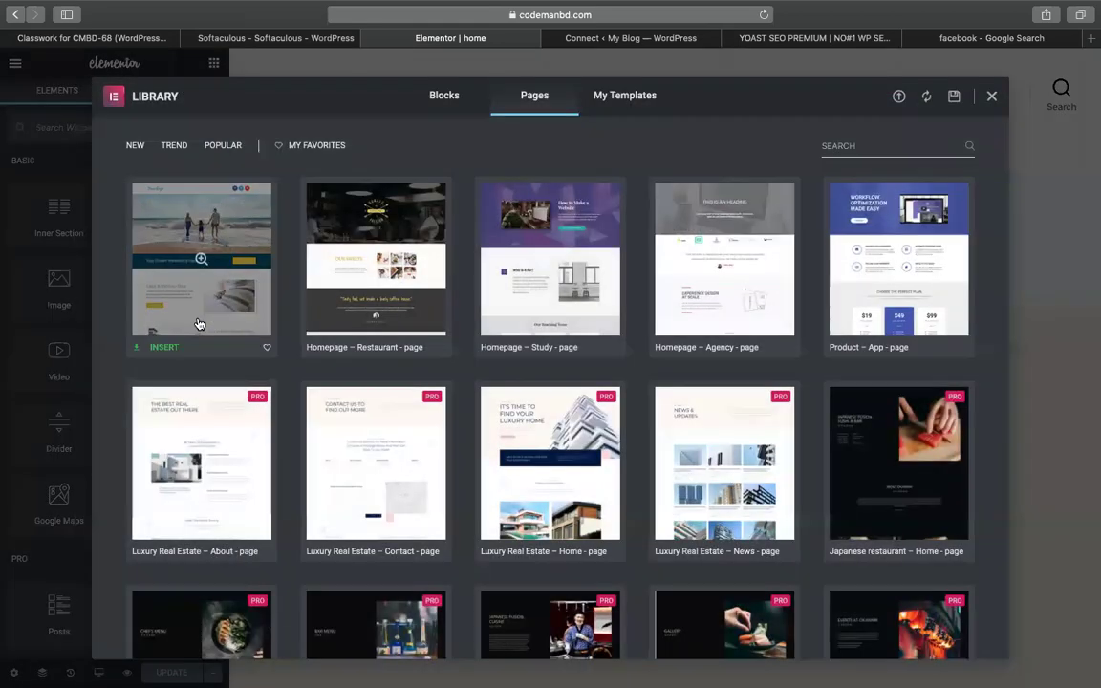
left_click(764, 15)
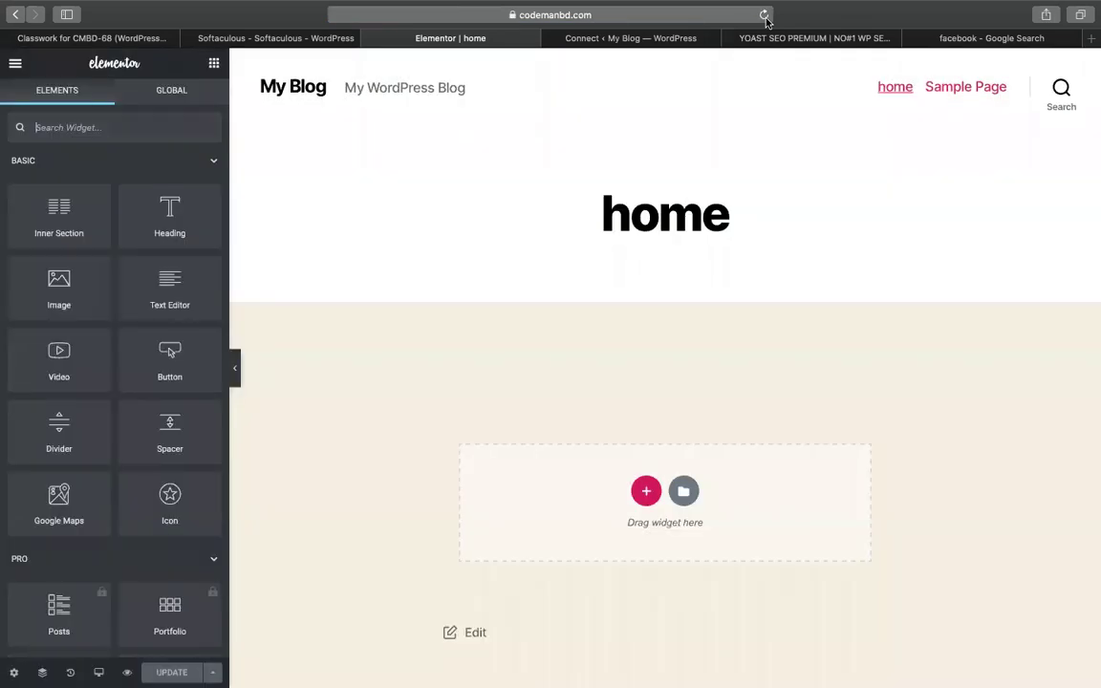
left_click(684, 491)
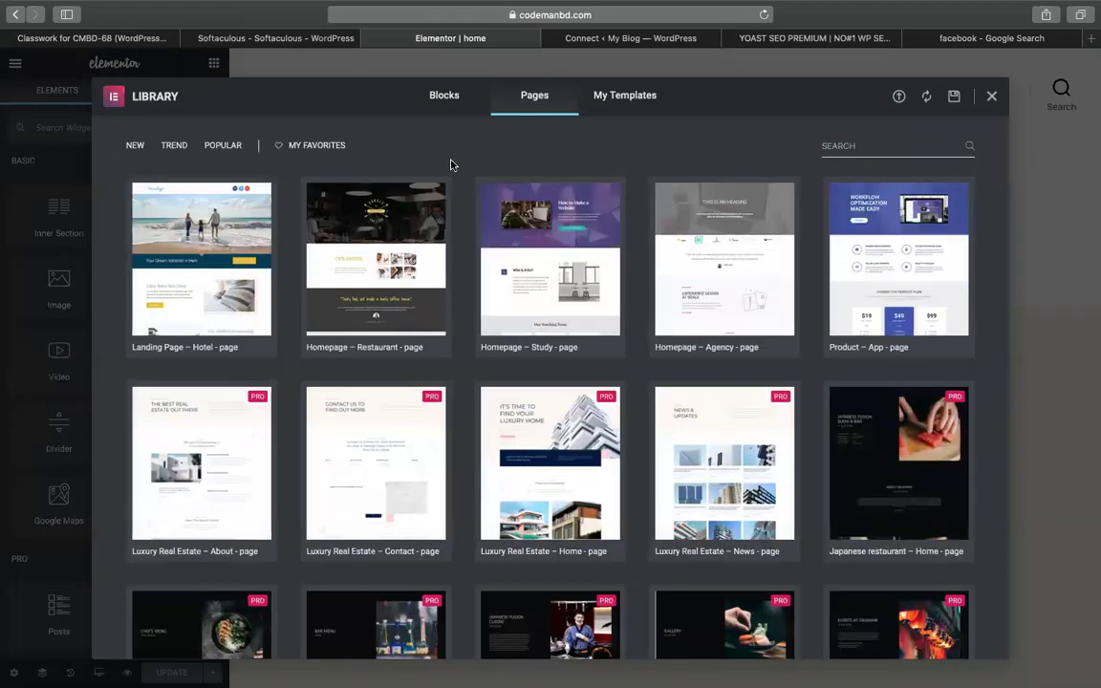
left_click(164, 347)
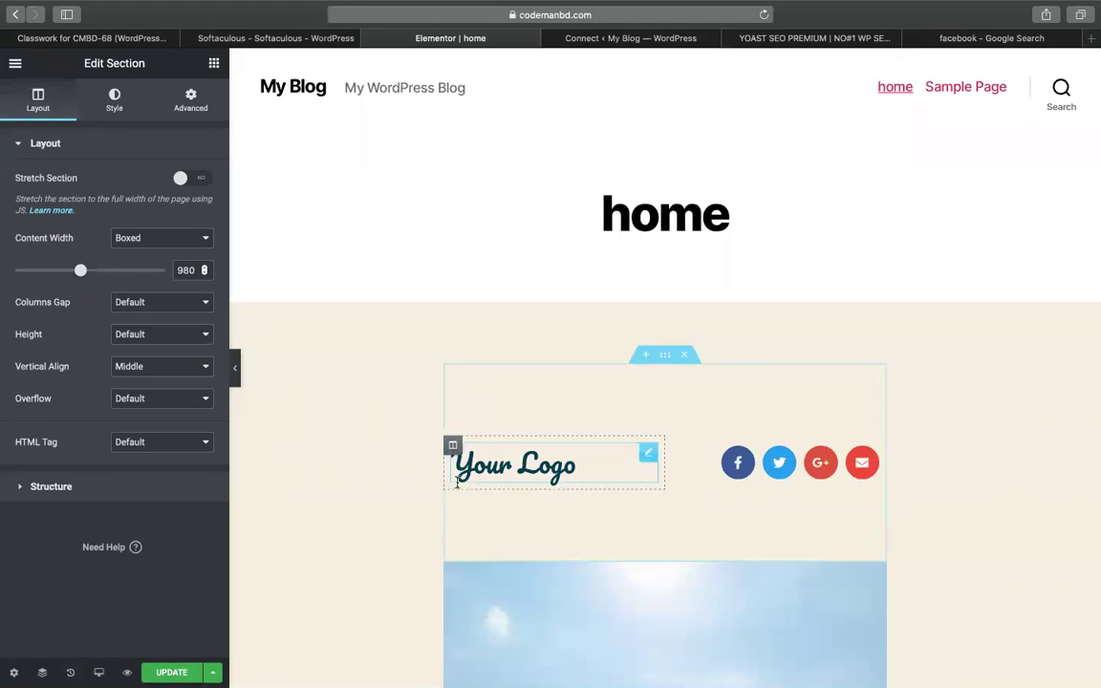
Set the home page's Page Layout to Elementor Full Width in Page Settings
scroll(457, 487, "down", 5)
scroll(457, 488, "up", 3)
scroll(456, 487, "down", 3)
scroll(456, 487, "up", 2)
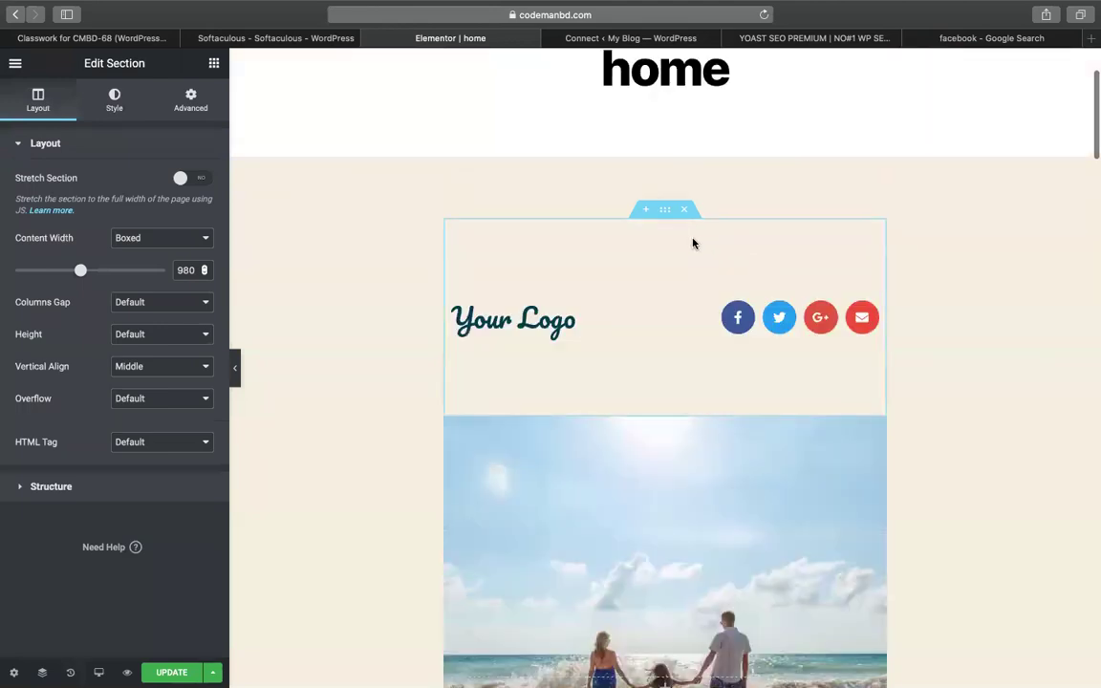
left_click(664, 209)
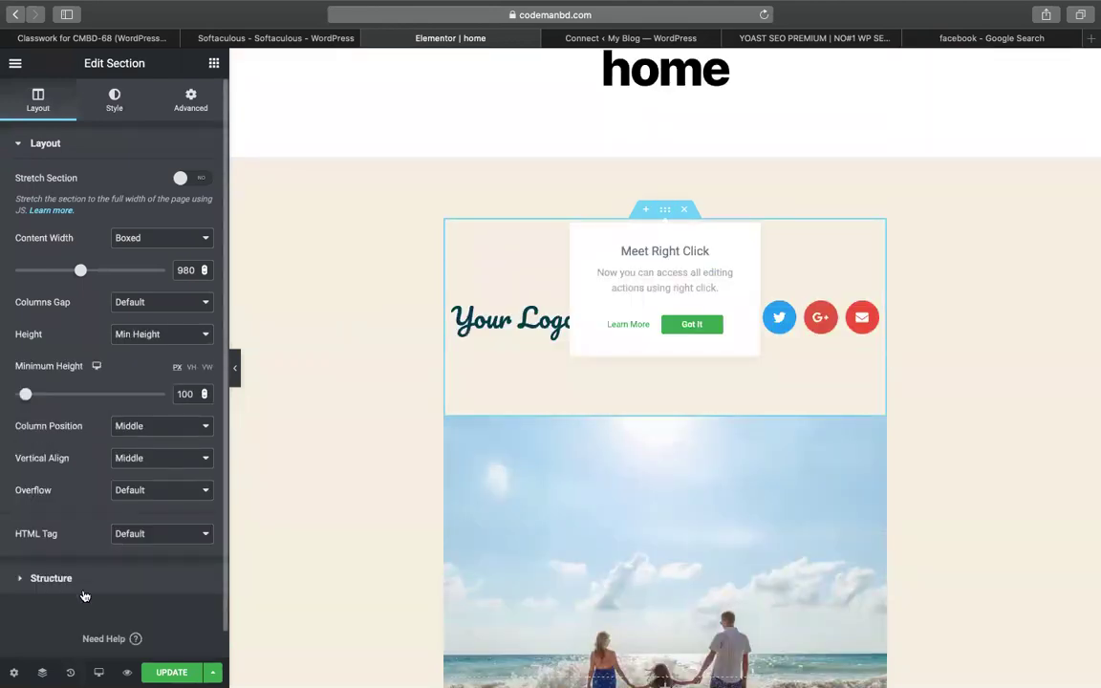
left_click(14, 672)
left_click(119, 435)
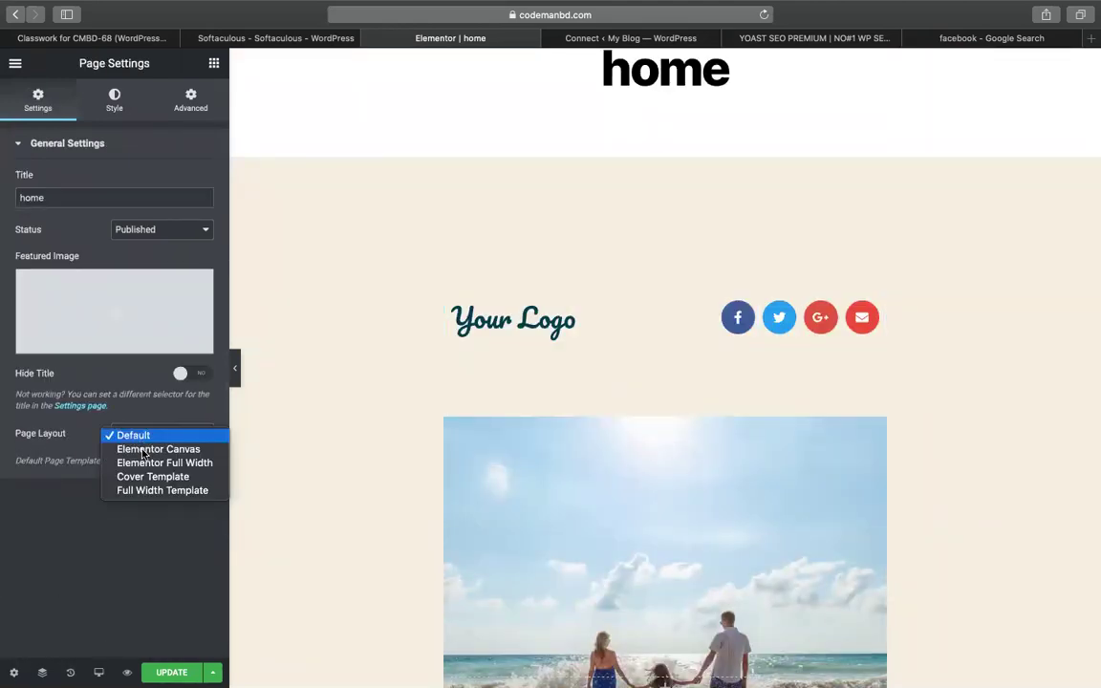
left_click(153, 460)
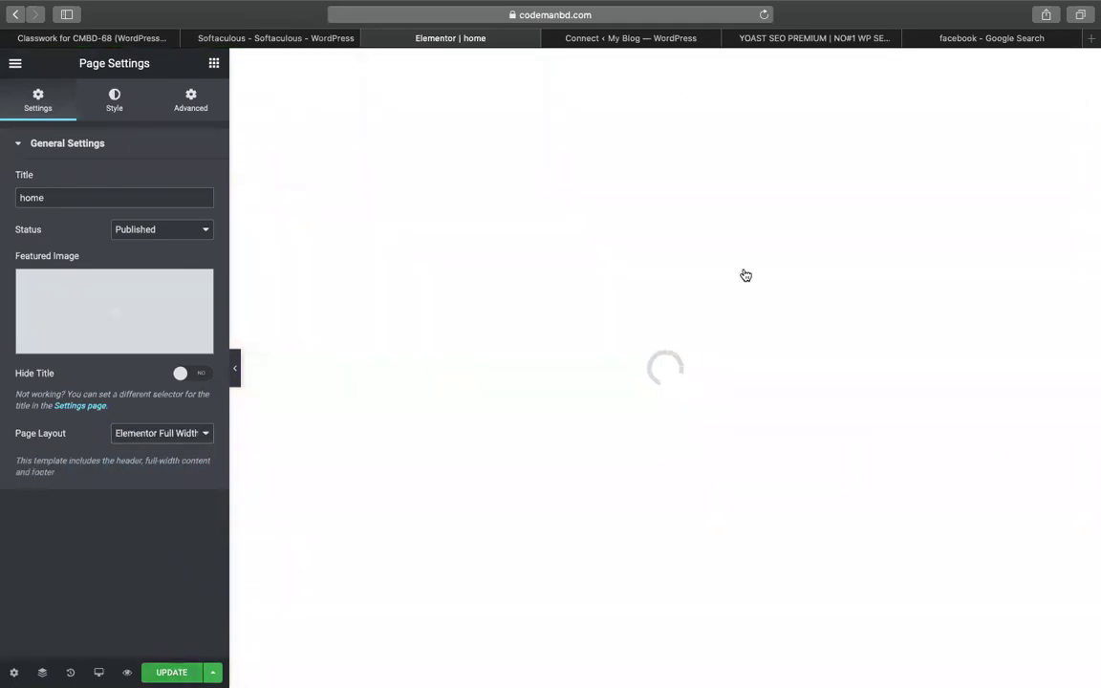
scroll(744, 274, "down", 3)
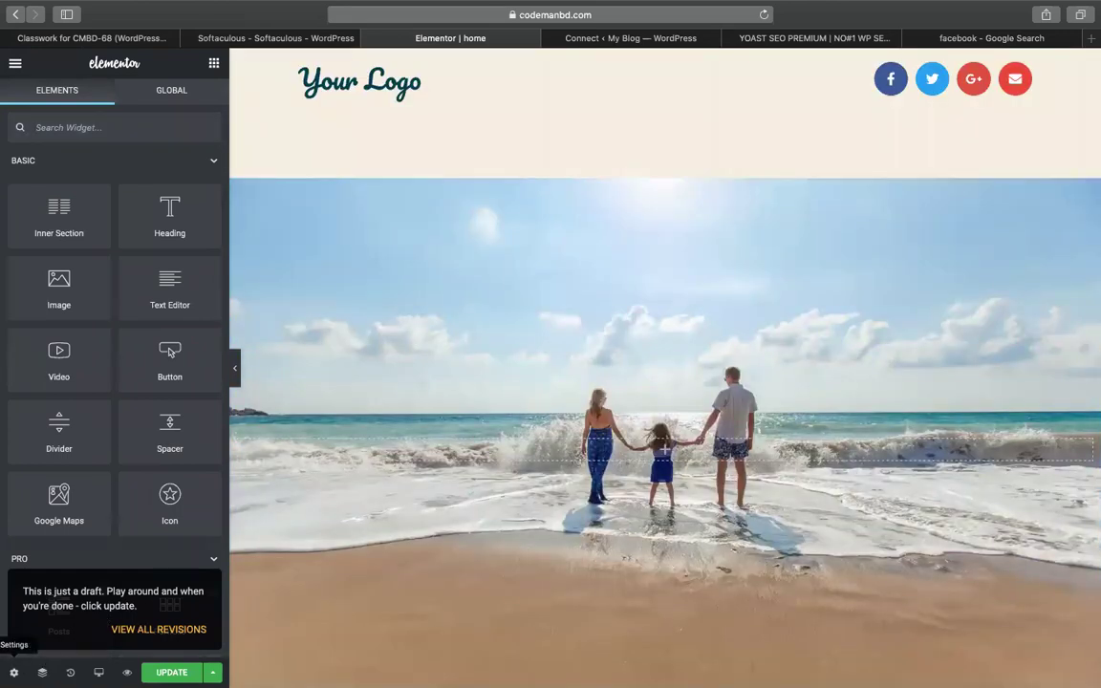
left_click(13, 671)
Pick the beach family photo main1-mob.jpg from the media library for the featured image
left_click(83, 322)
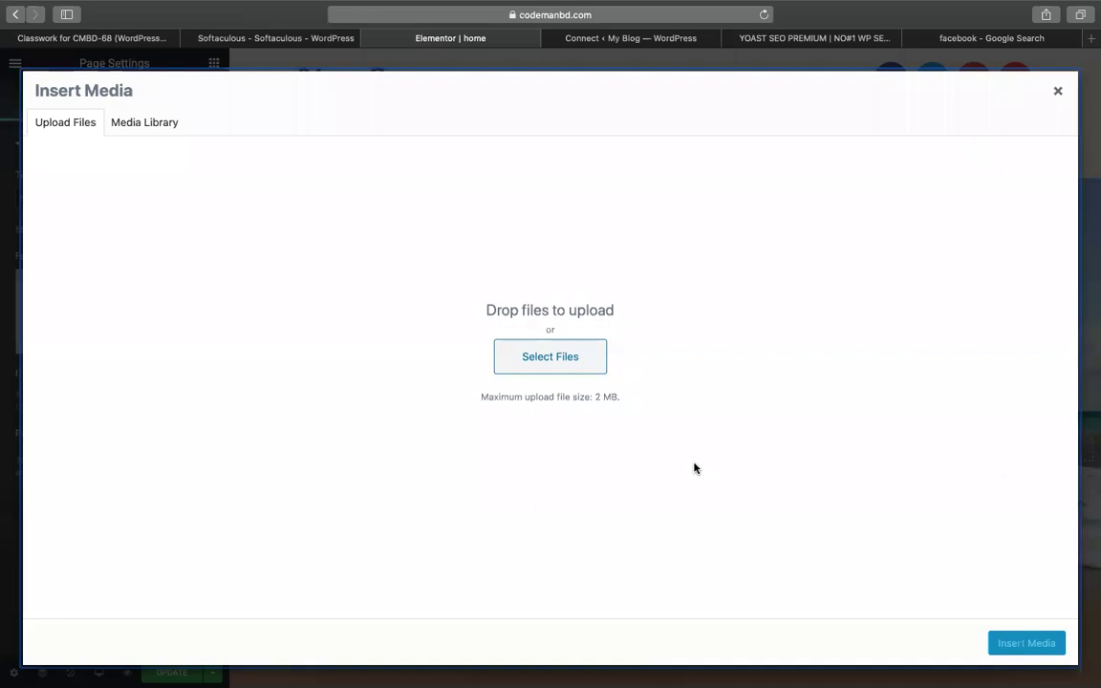
left_click(554, 373)
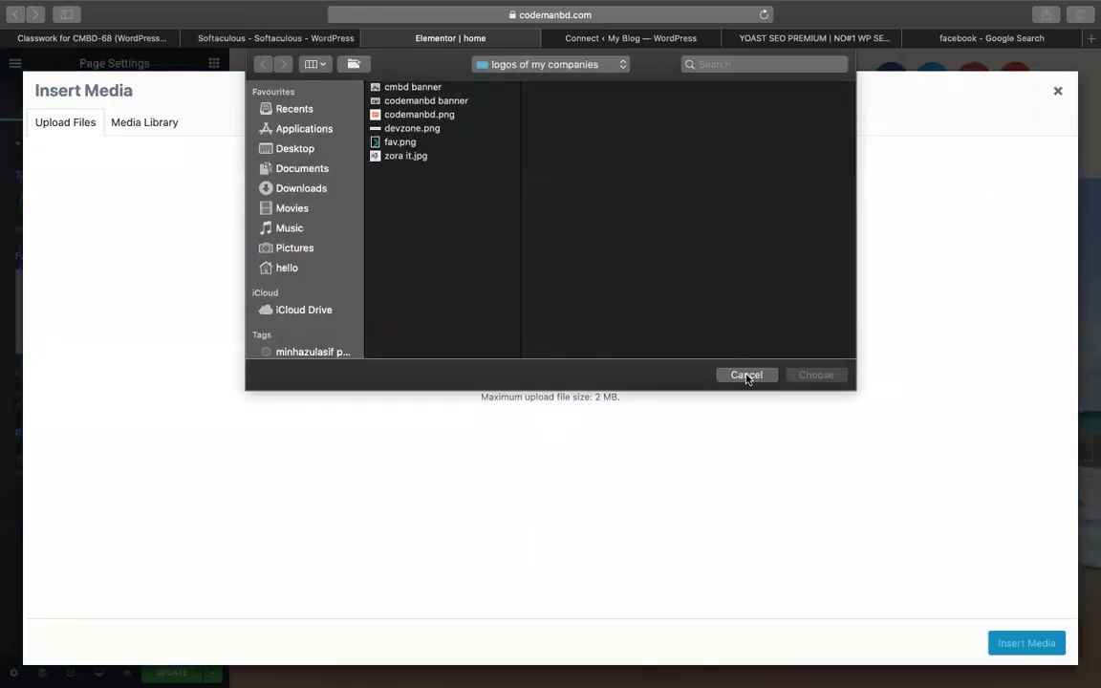
left_click(746, 374)
left_click(148, 119)
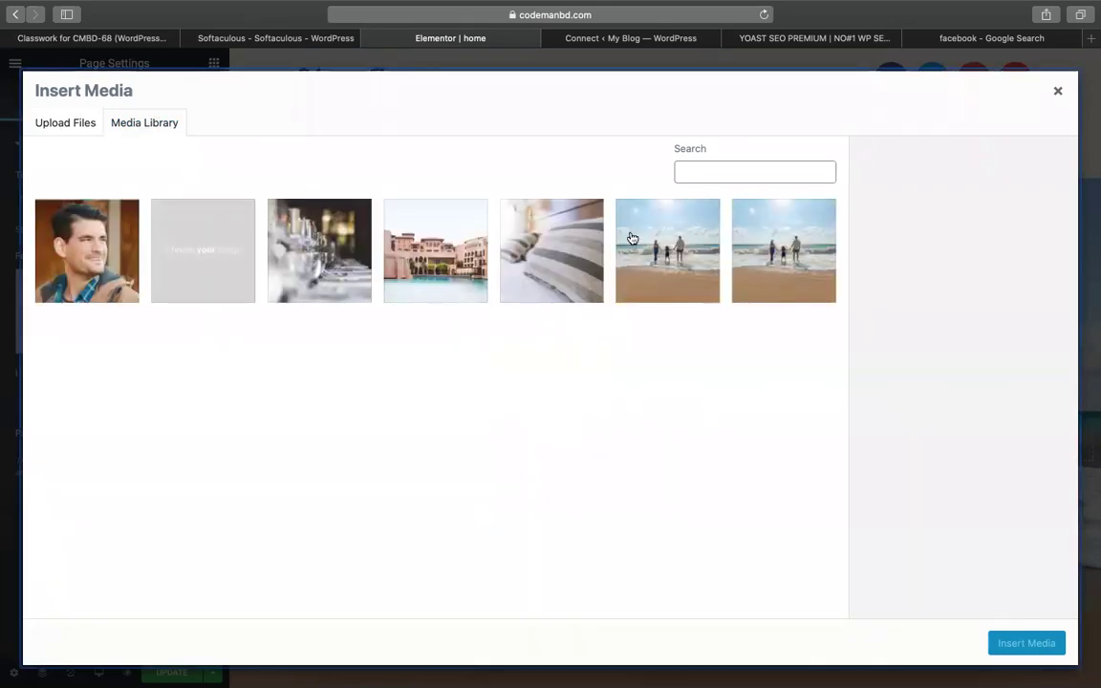
left_click(666, 251)
left_click(669, 247)
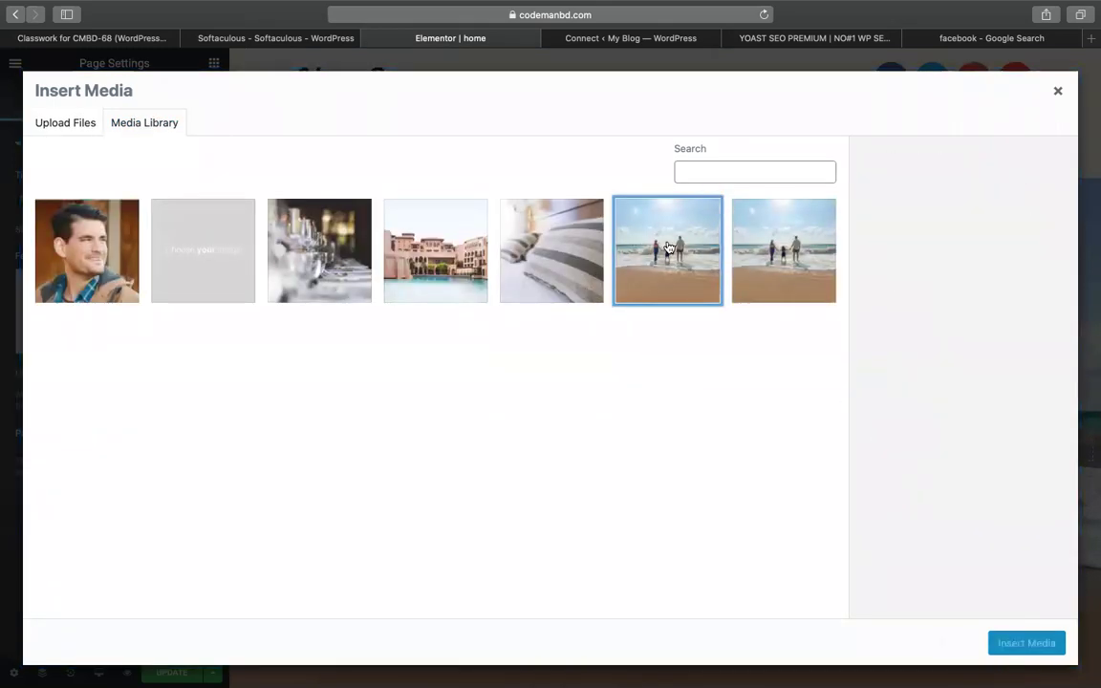
left_click(647, 250)
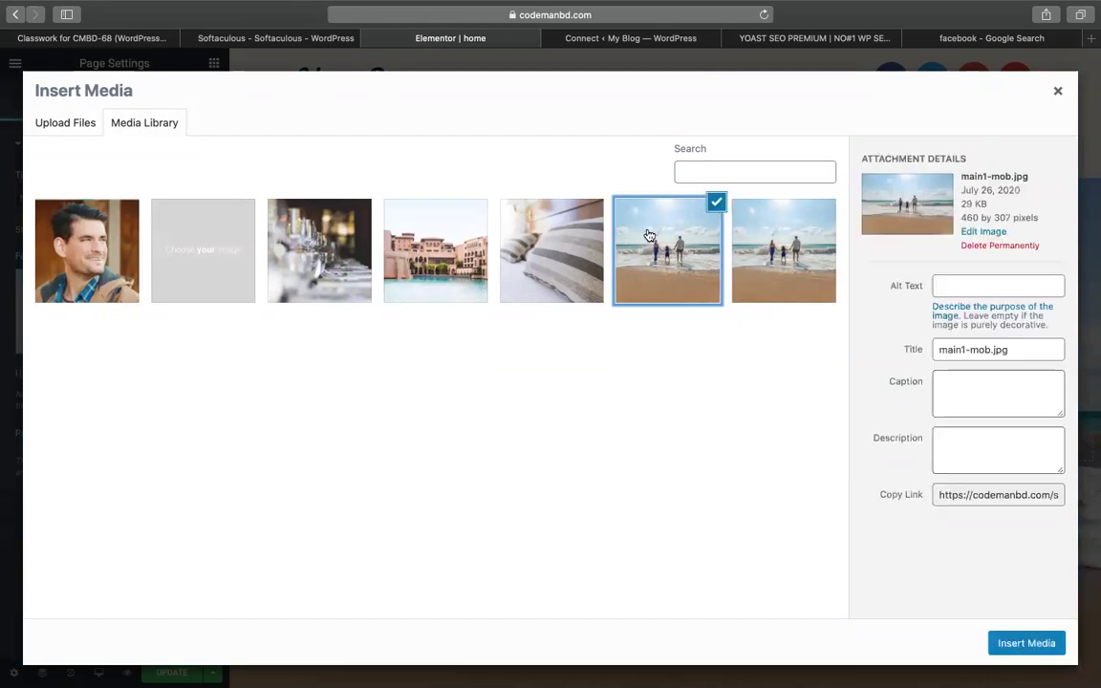
Browse Google image results for facebook in another tab, then return to the image picker
left_click(1004, 43)
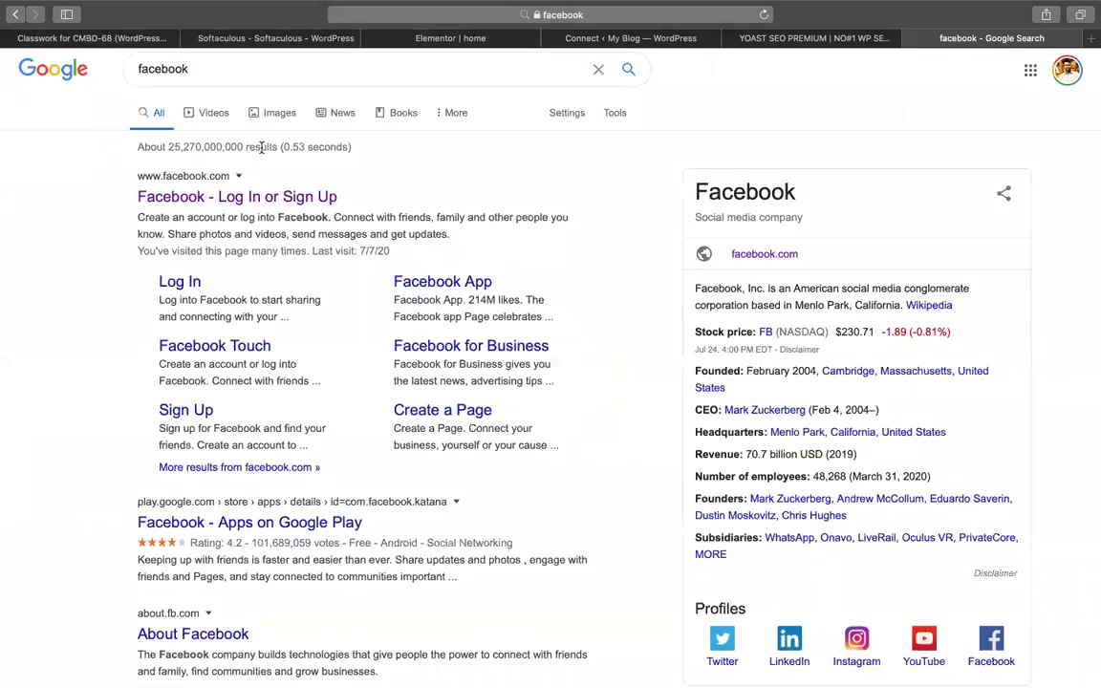
left_click(277, 116)
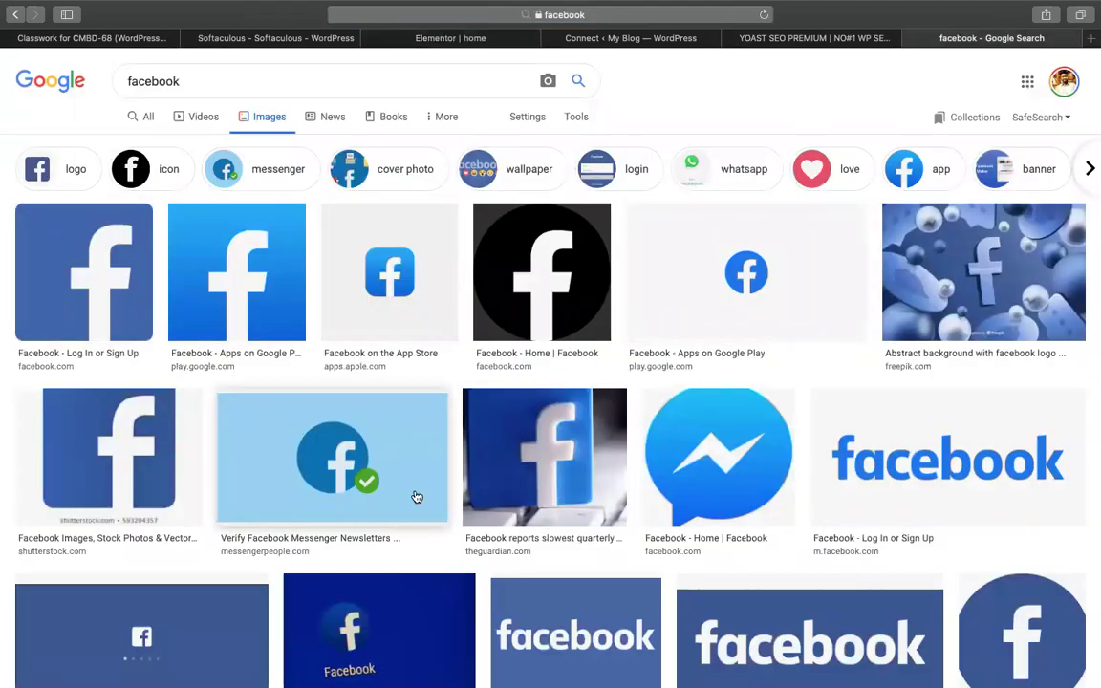
scroll(418, 496, "down", 2)
scroll(417, 496, "down", 10)
scroll(584, 61, "up", 15)
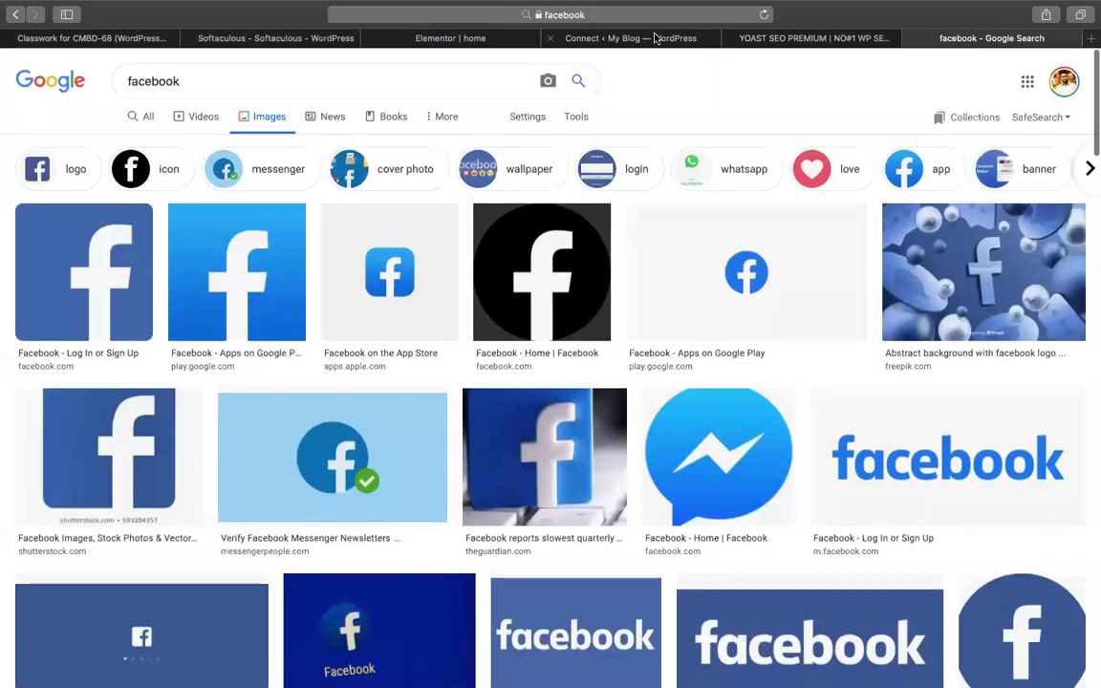
left_click(482, 40)
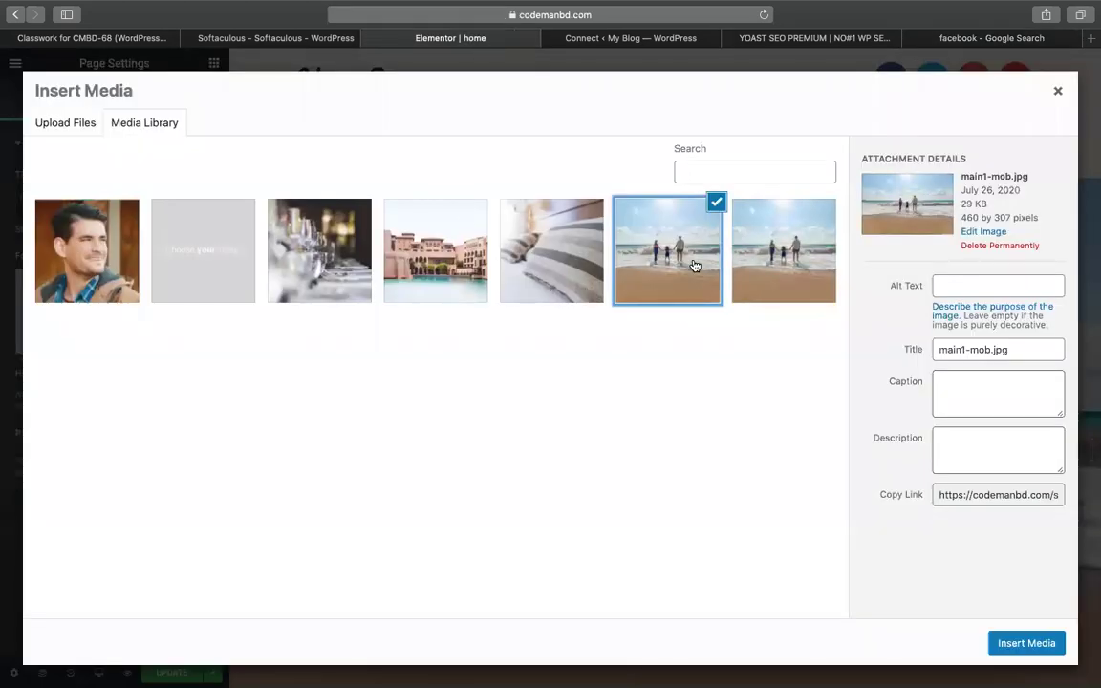
Give the photo alt text and title 'cmbd hotel' and set it as the featured image
left_click(955, 287)
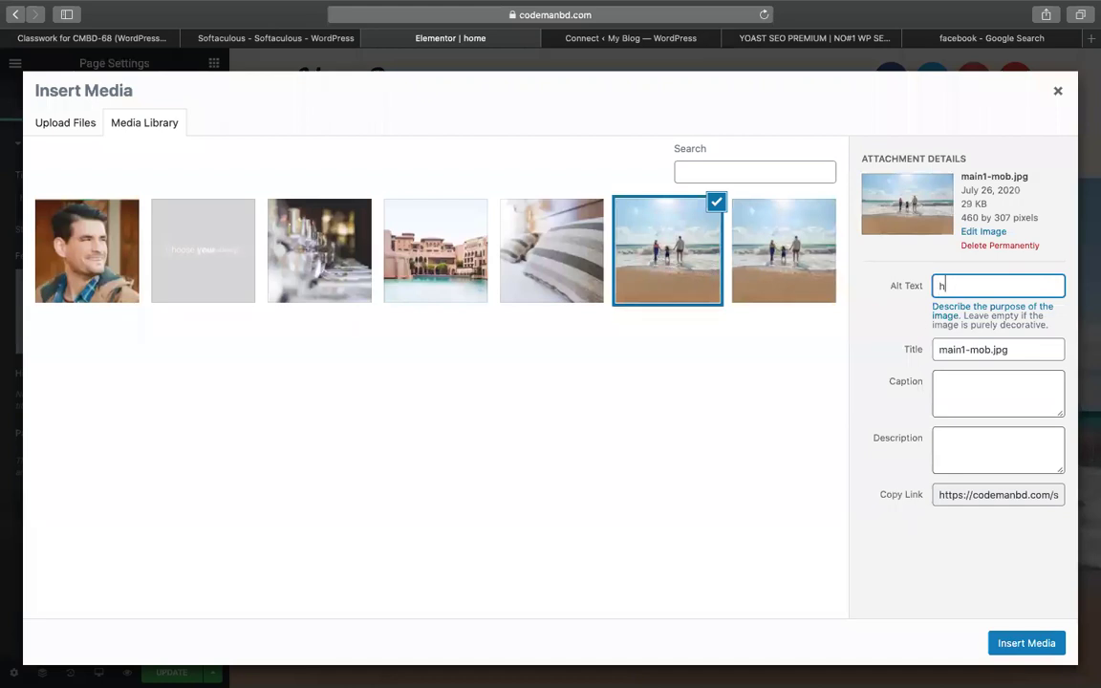
type("hotel webs")
key("BackSpace")
type("cmbd hotel")
key("super+a")
key("super+c")
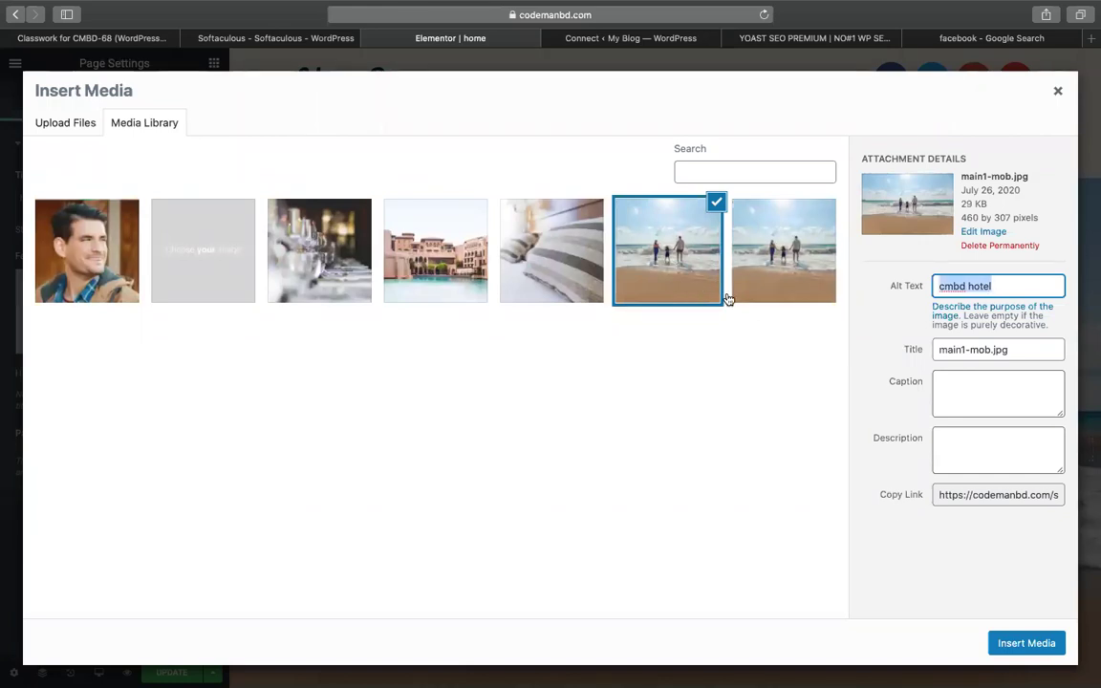
left_click(944, 349)
key("super+a")
key("super+v")
left_click(987, 286)
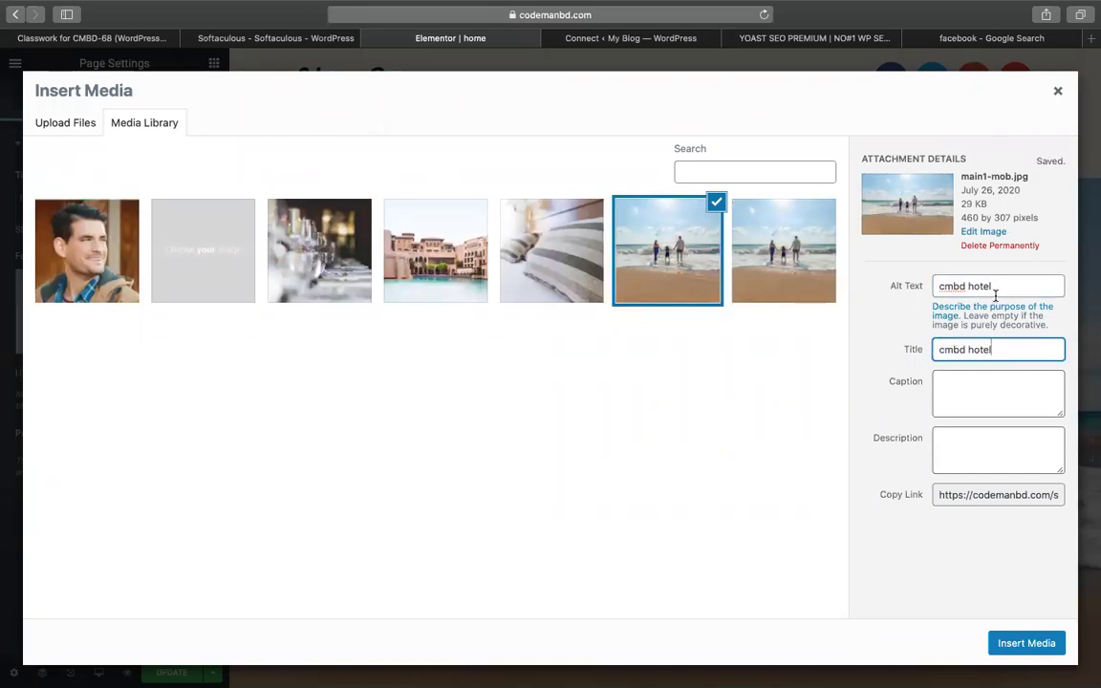
double_click(1000, 287)
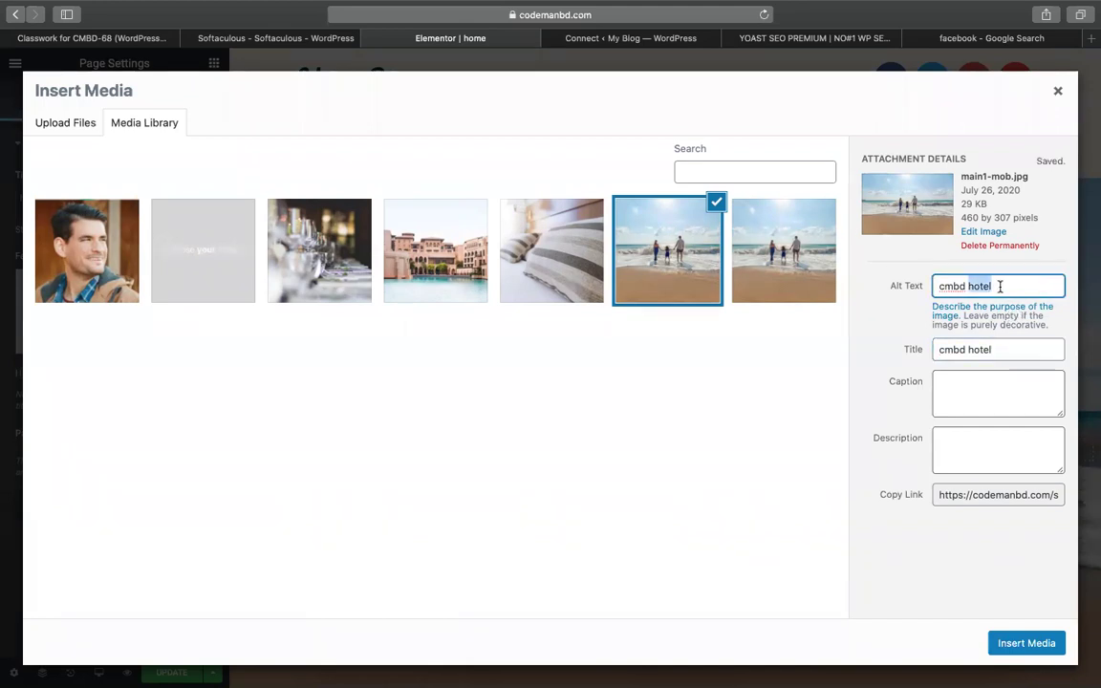
left_click(1019, 650)
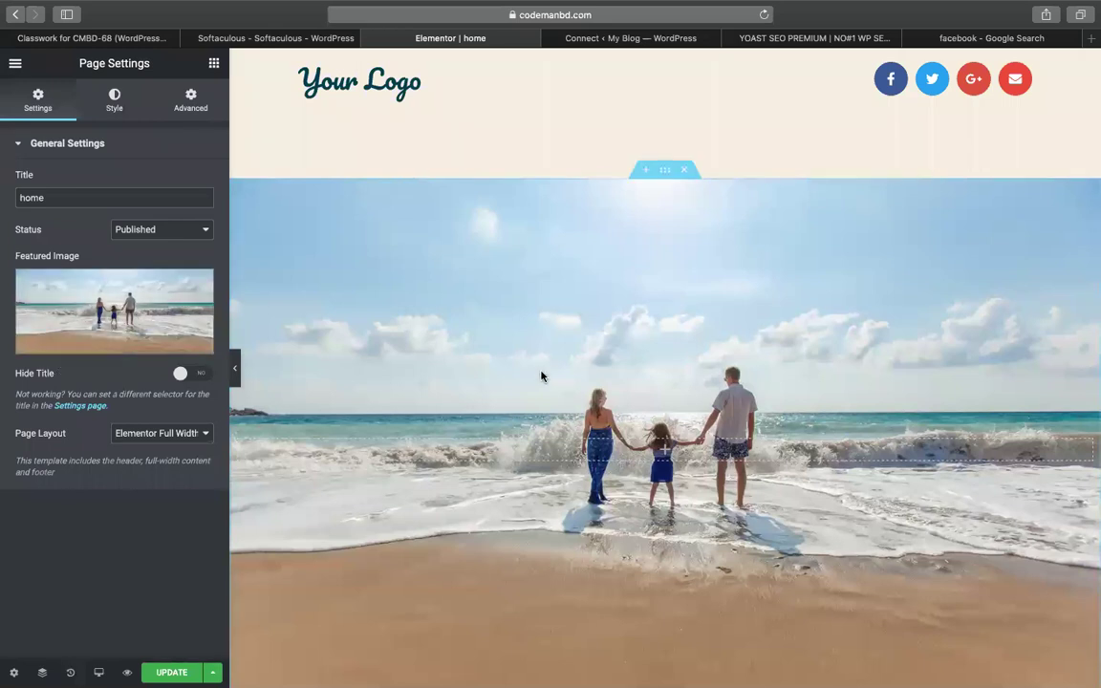
Save the home page with UPDATE and exit Elementor to the dashboard's Pages list
scroll(541, 376, "down", 20)
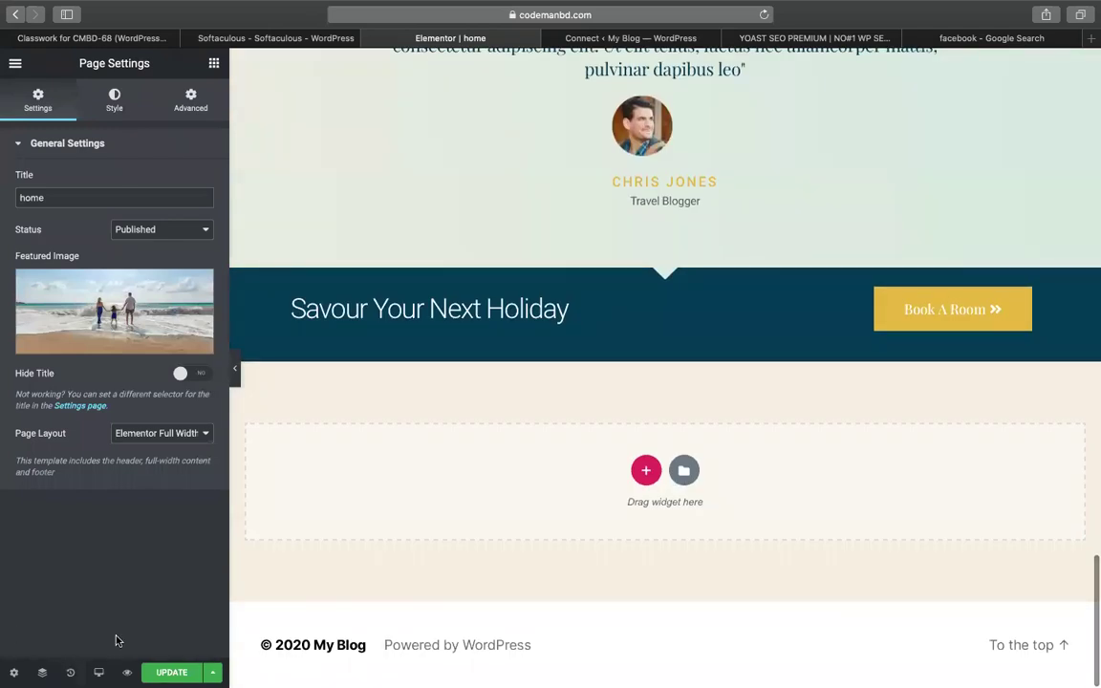
left_click(172, 672)
scroll(420, 387, "up", 15)
scroll(420, 389, "up", 5)
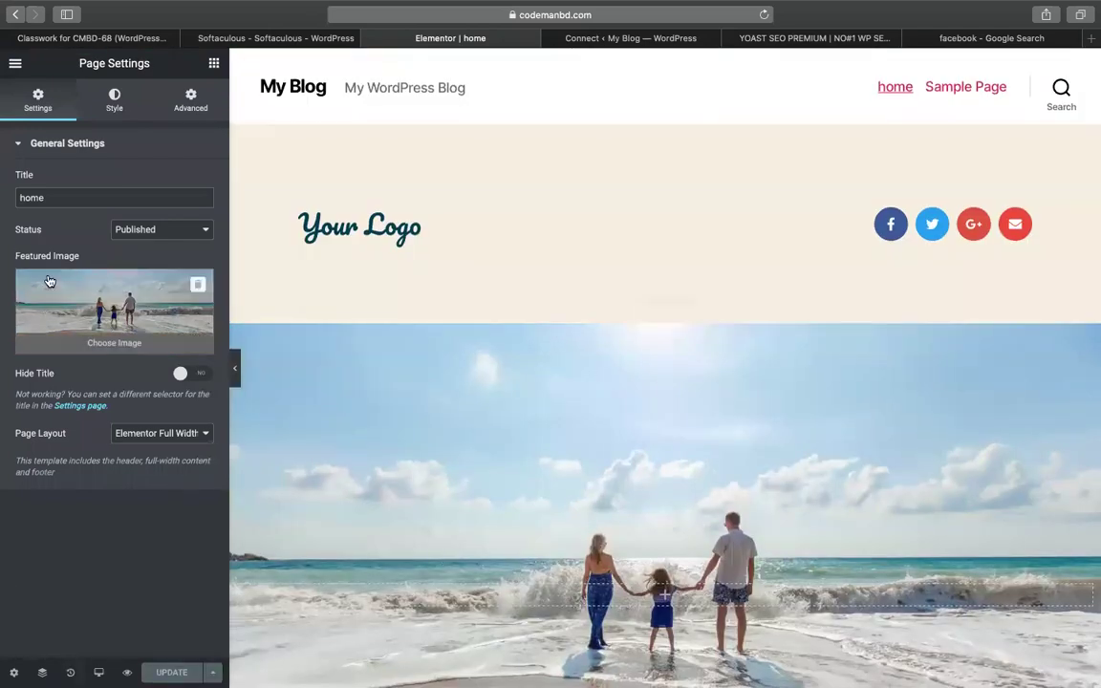
left_click(15, 63)
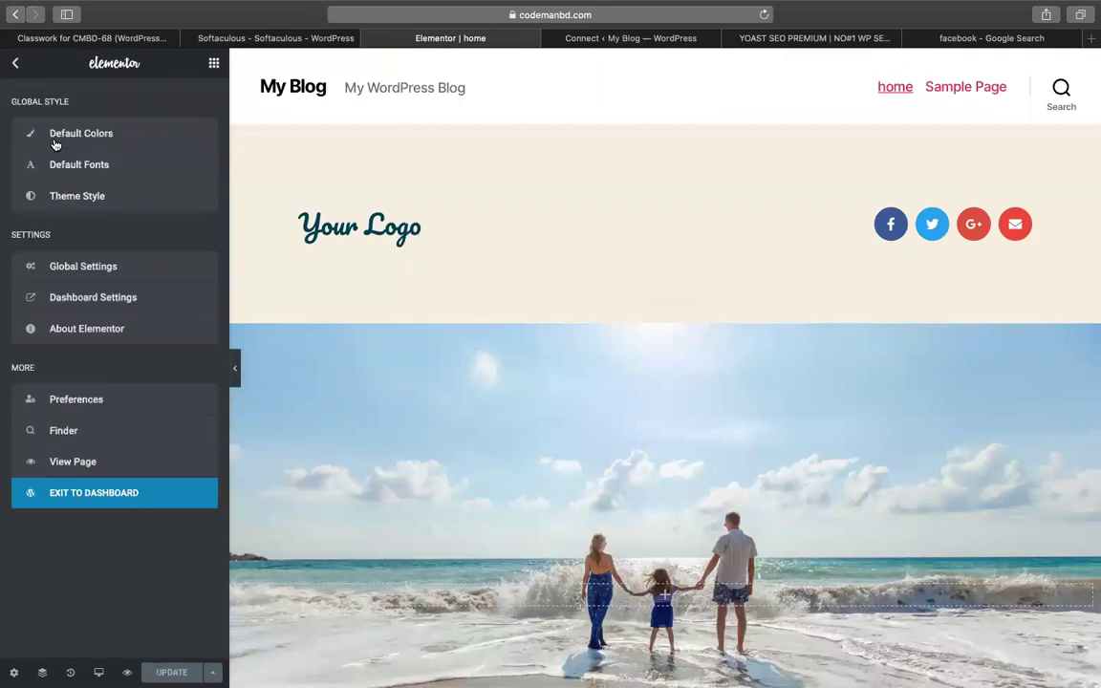
left_click(102, 489)
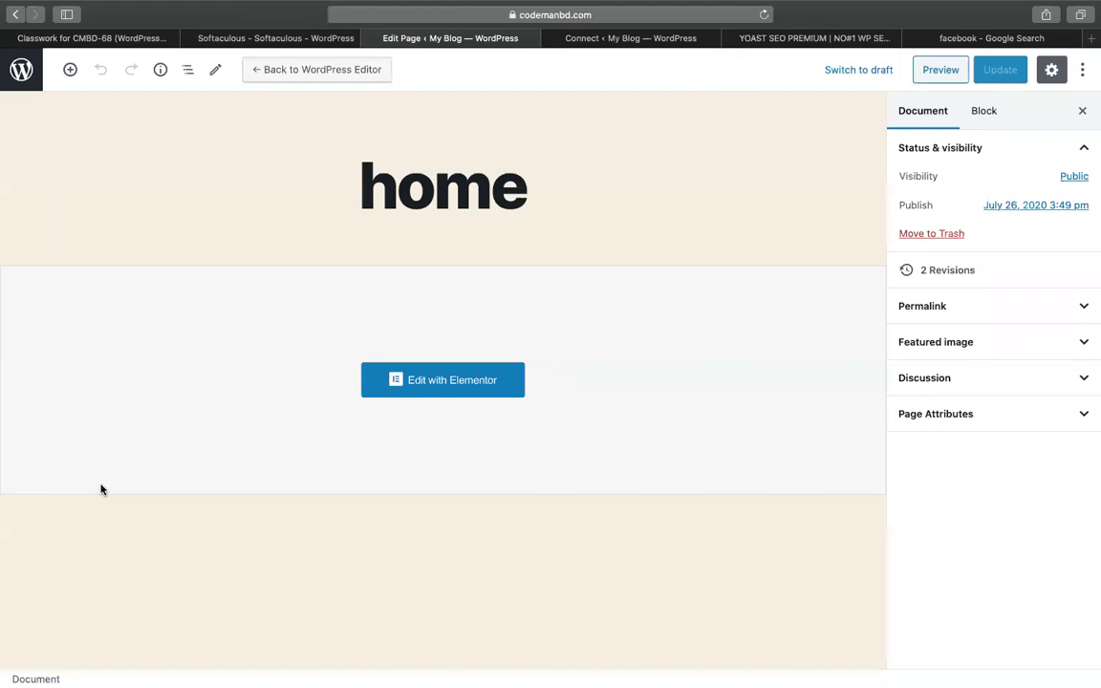
left_click(21, 69)
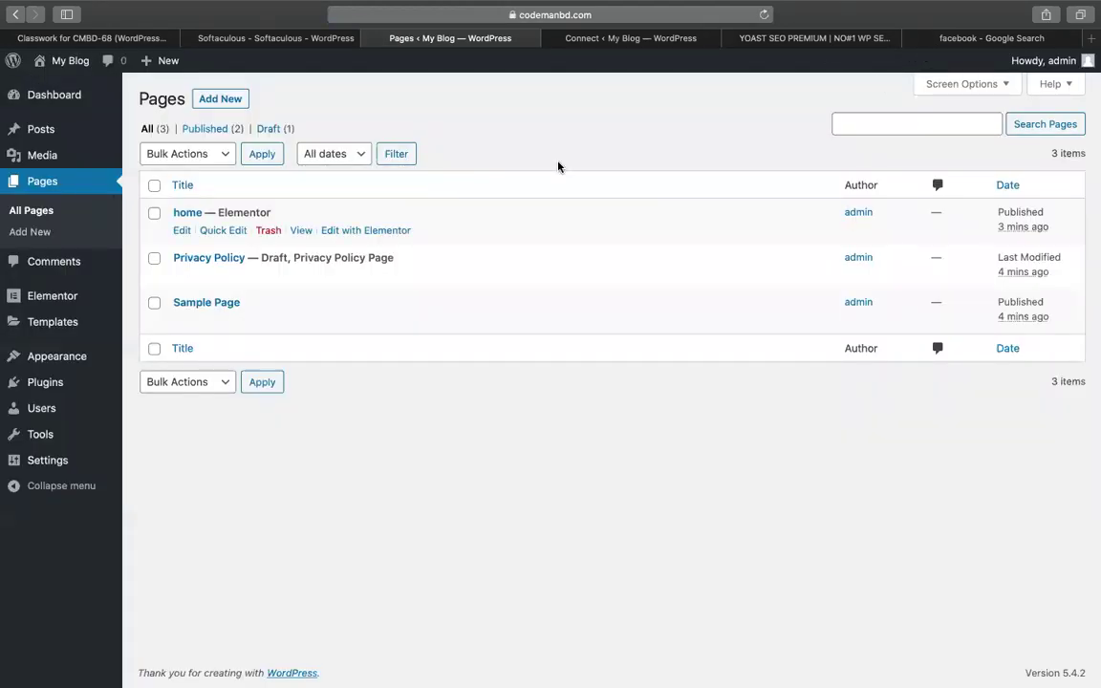
Create and publish a new page titled 'about'
left_click(216, 100)
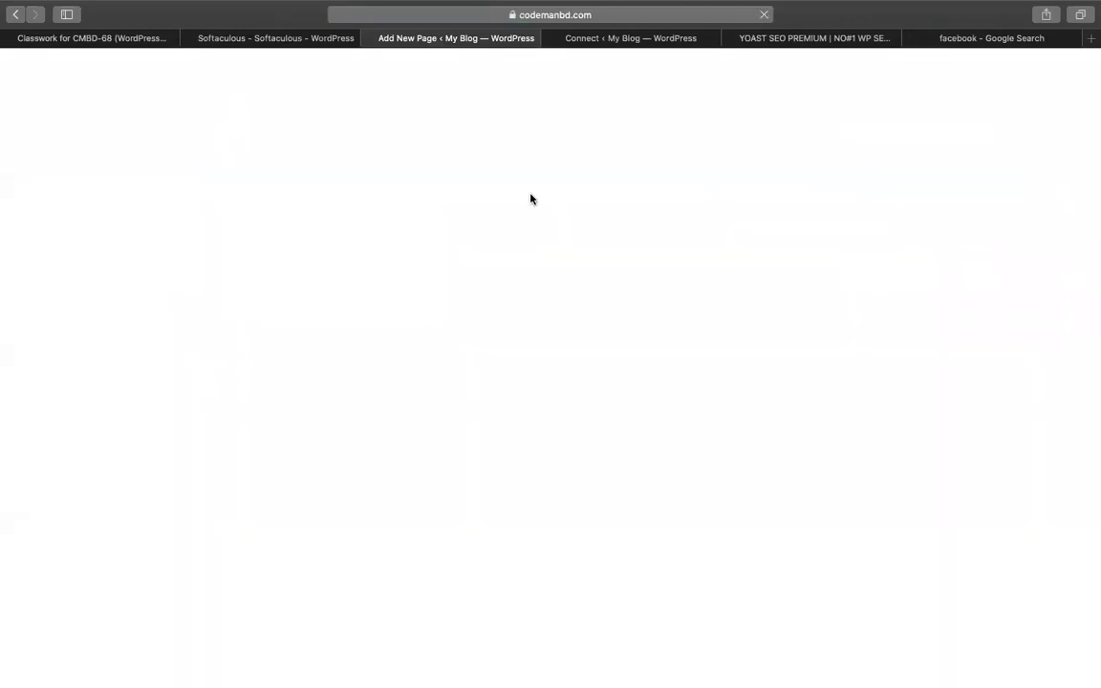
type("about")
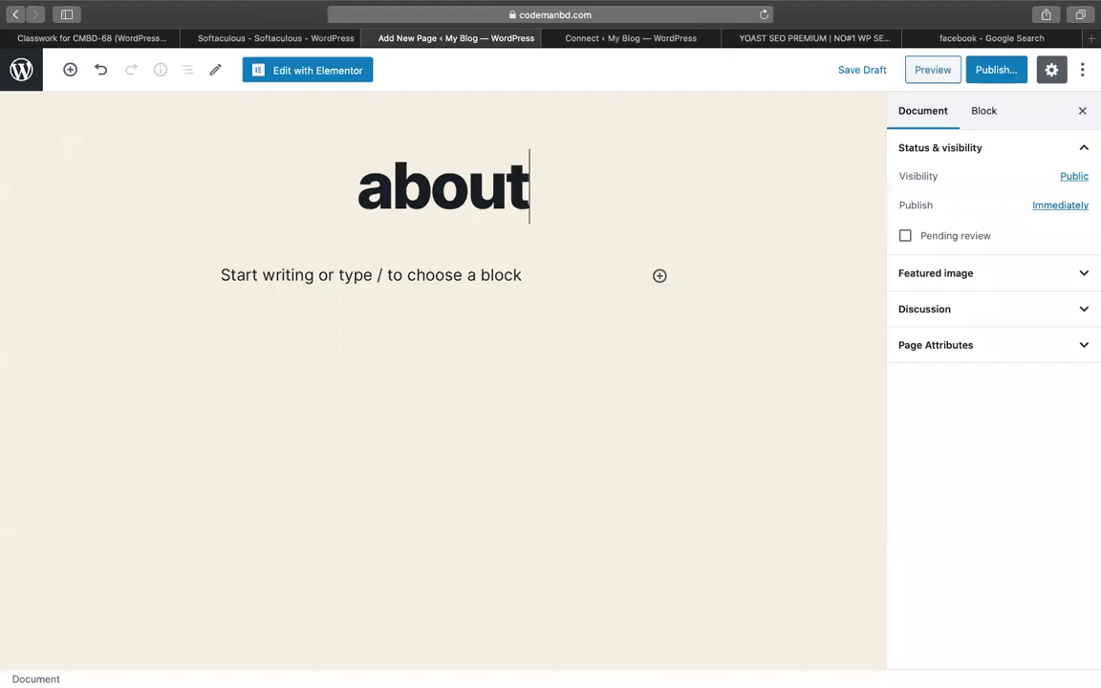
left_click(994, 70)
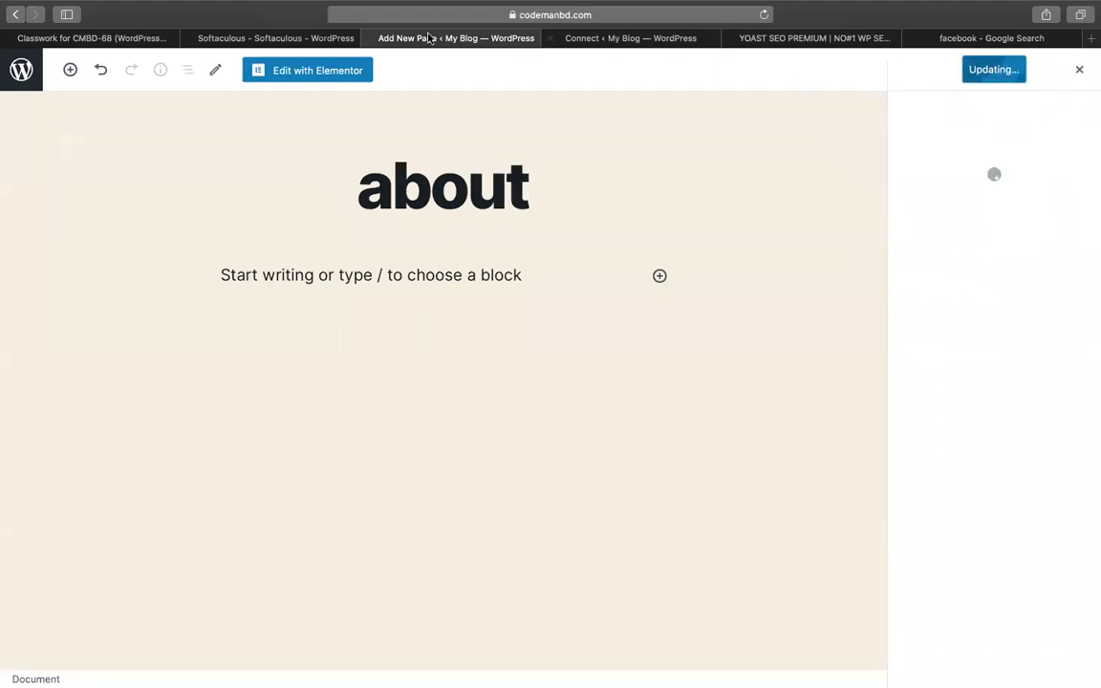
Edit the about page in Elementor with the Elementor Full Width layout and open the template library
left_click(304, 70)
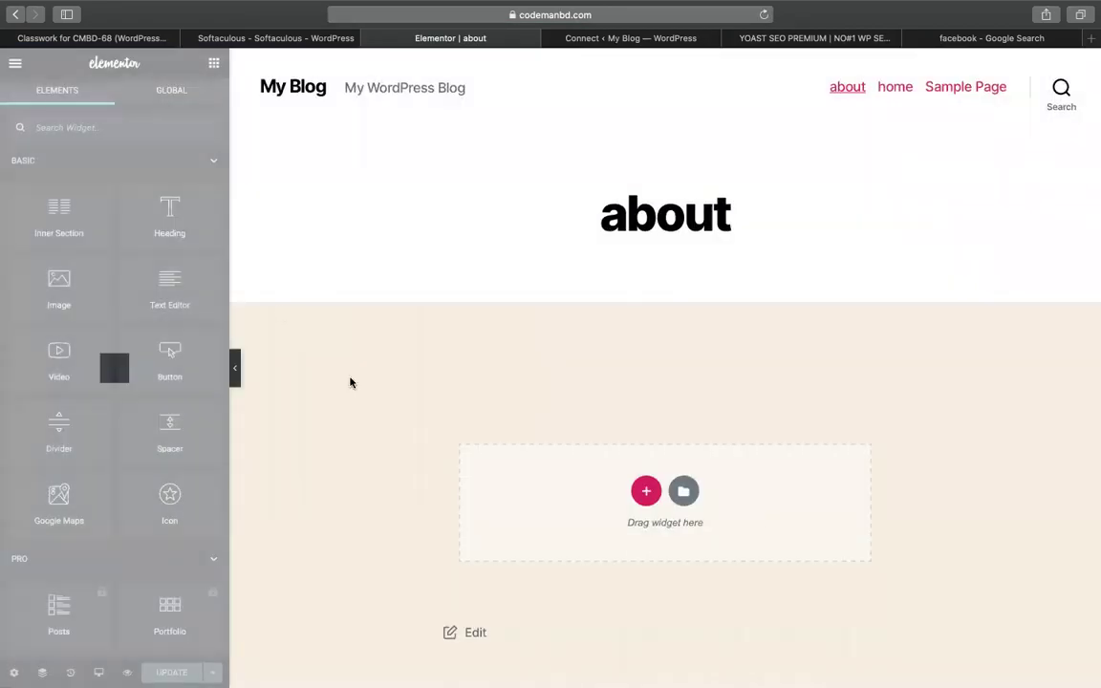
left_click(14, 672)
left_click(139, 440)
left_click(156, 459)
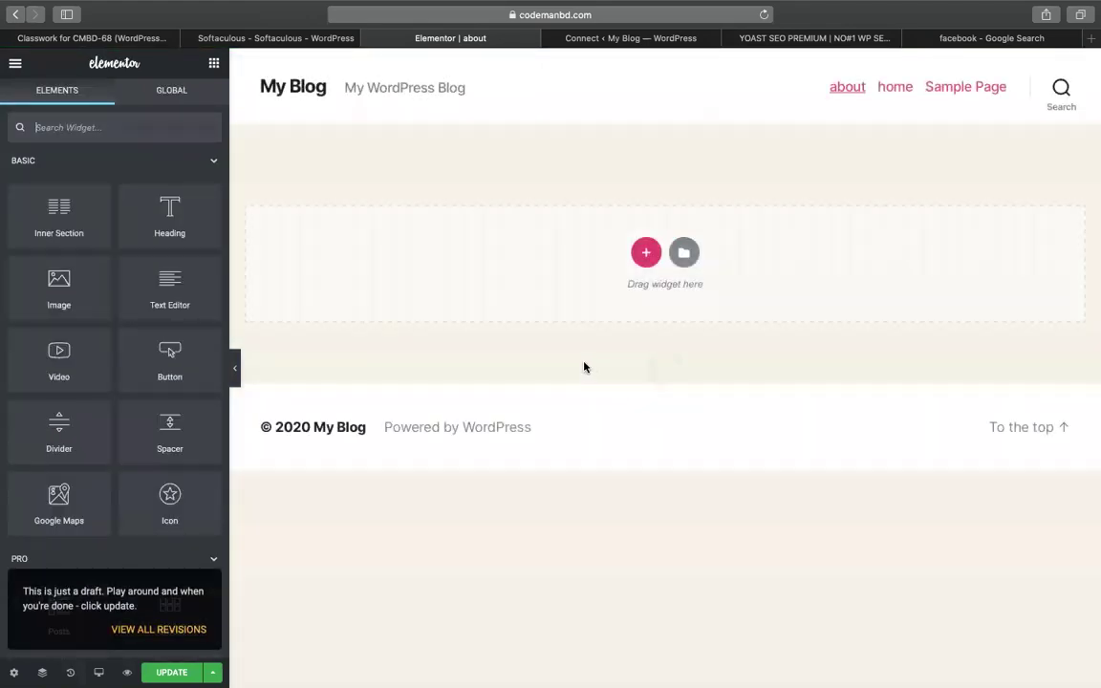
left_click(683, 253)
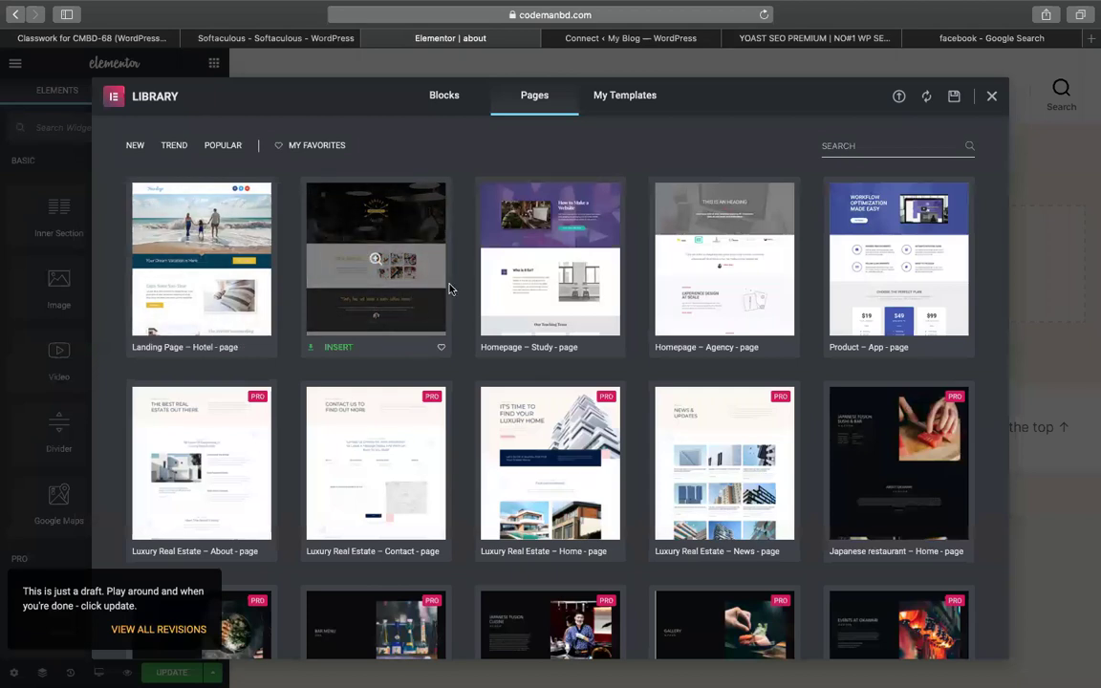
Search templates for 'abo', then insert the Homepage – Restaurant page template
left_click(859, 146)
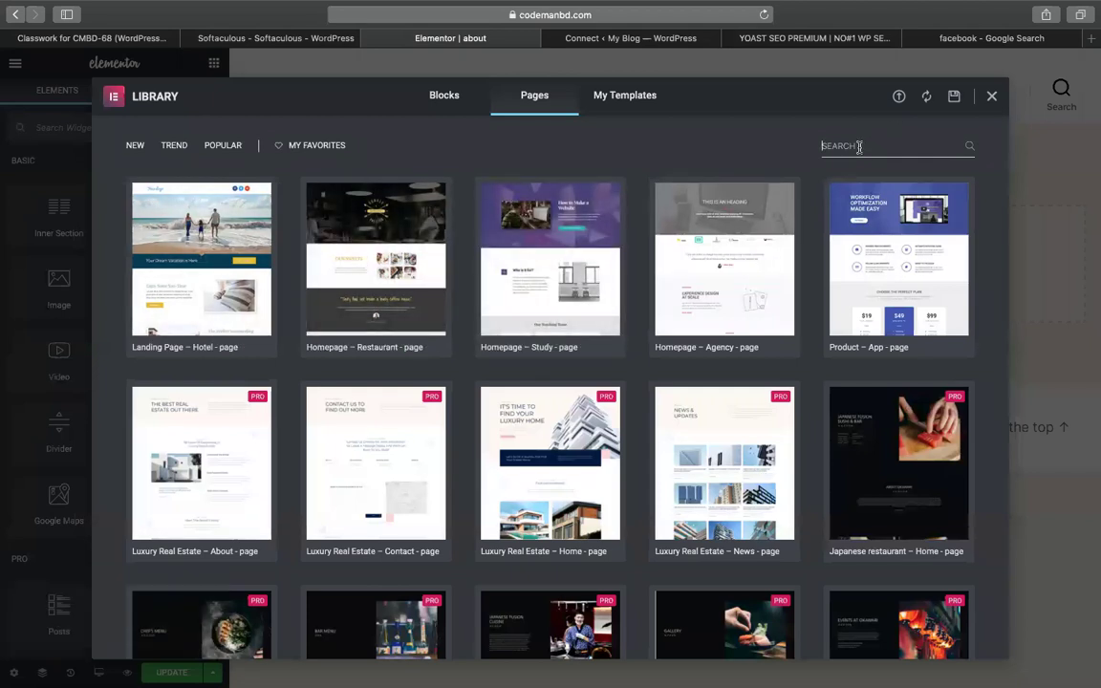
type("abo")
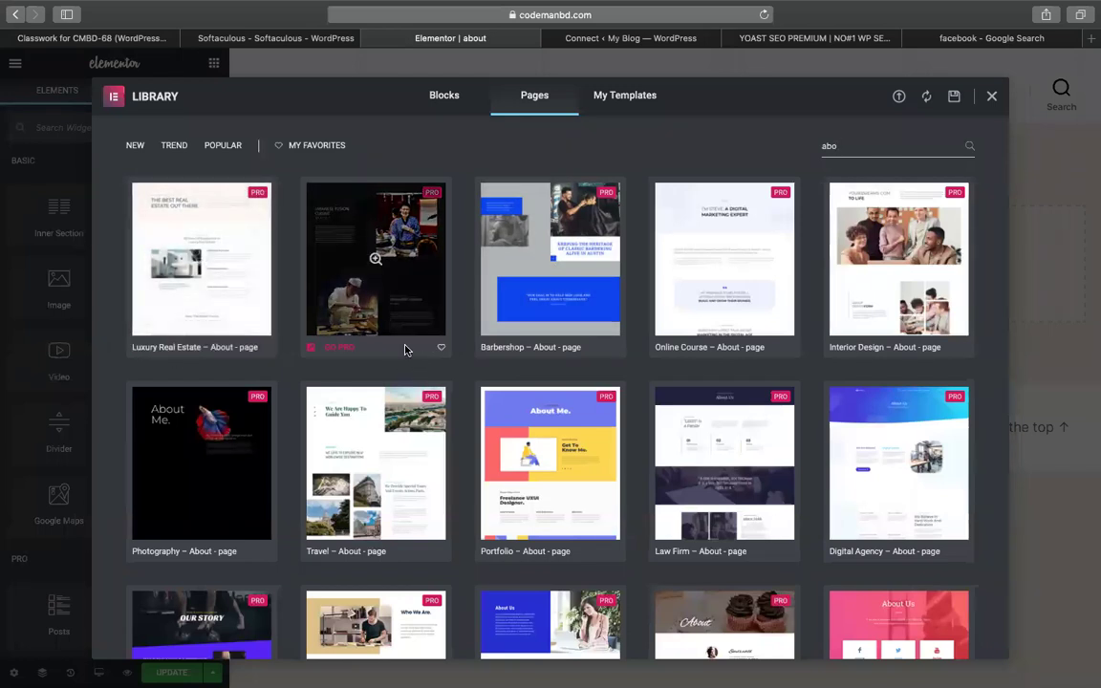
left_click(444, 95)
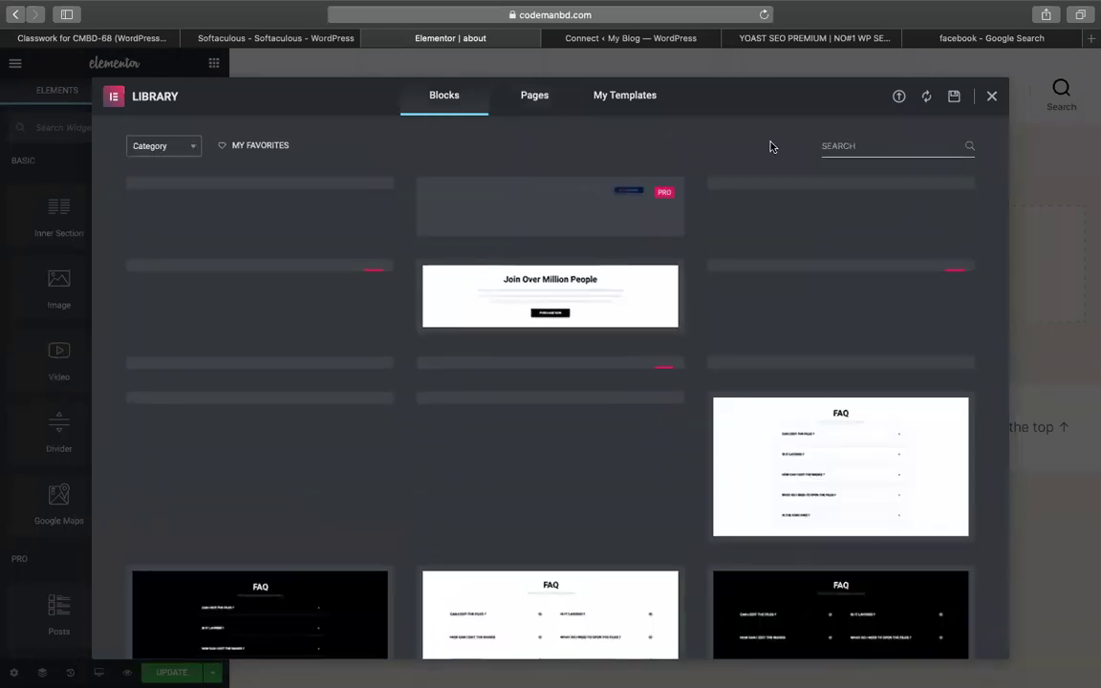
left_click(521, 95)
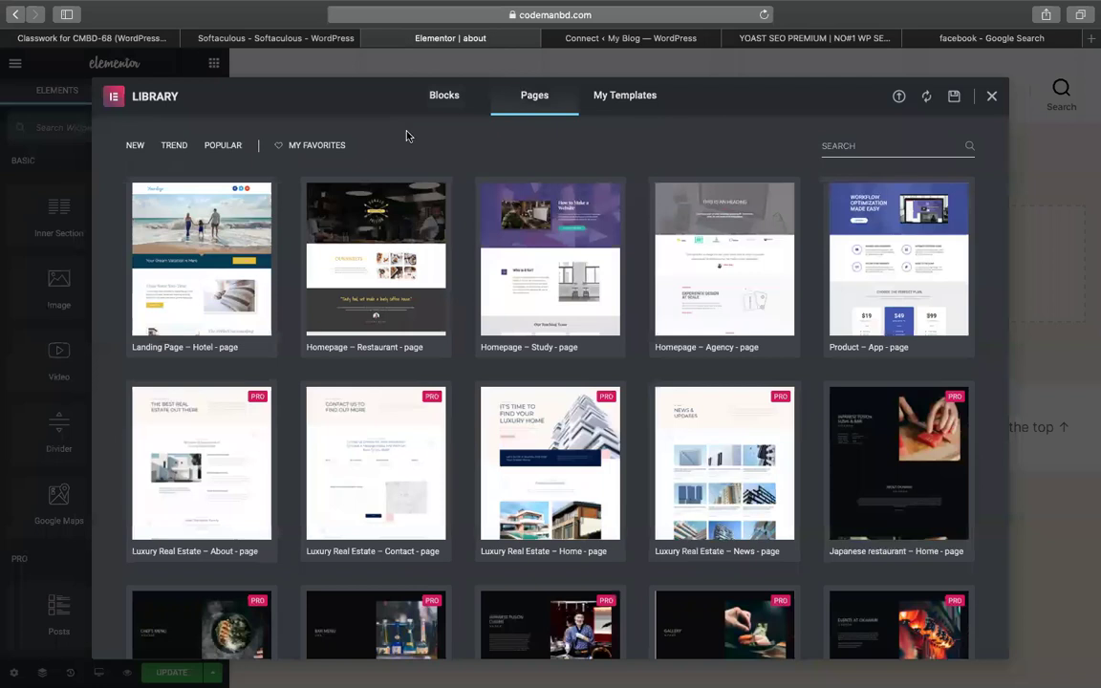
left_click(336, 353)
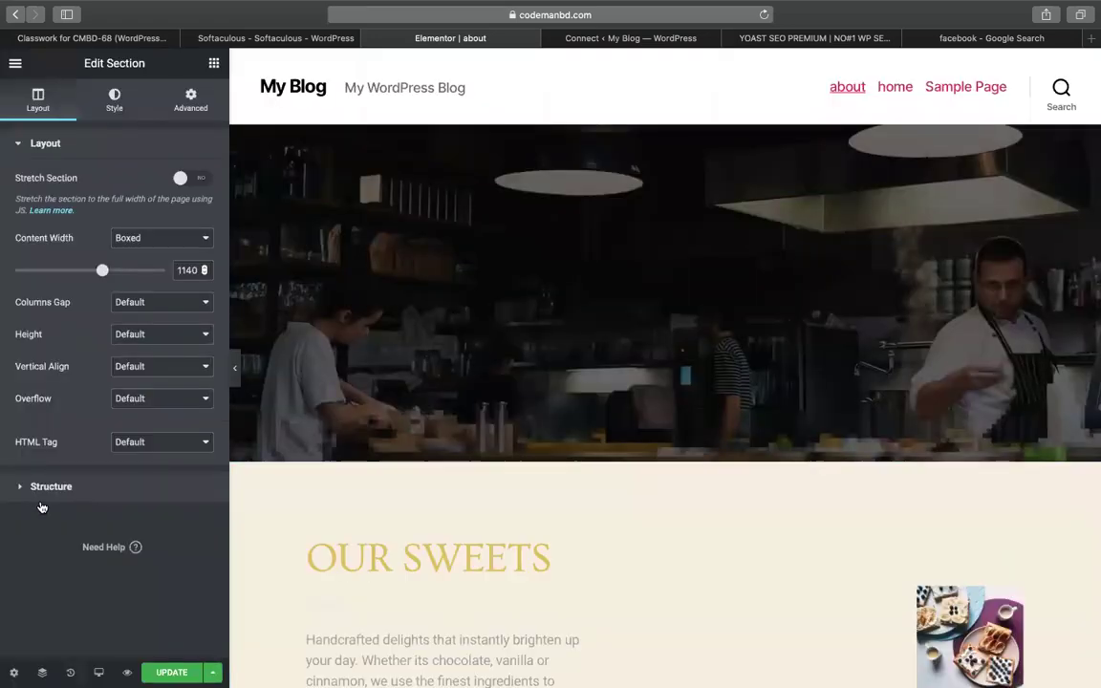
Make main3.jpg the about page's featured image, with alt text and title 'cmbd home about', and save
left_click(13, 673)
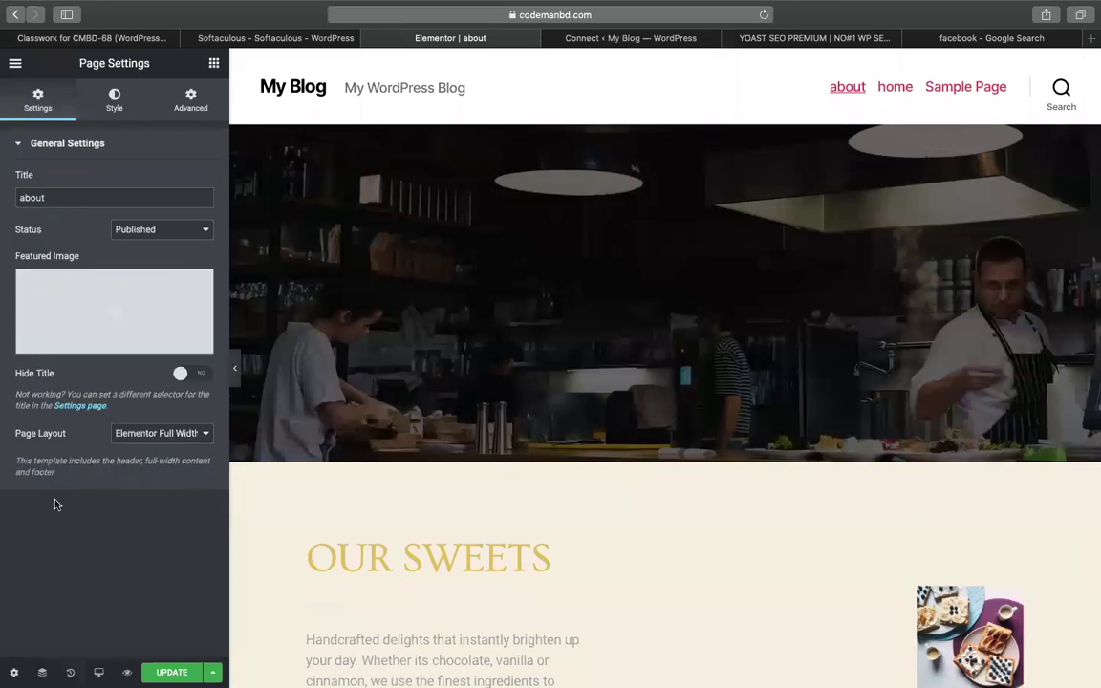
left_click(128, 284)
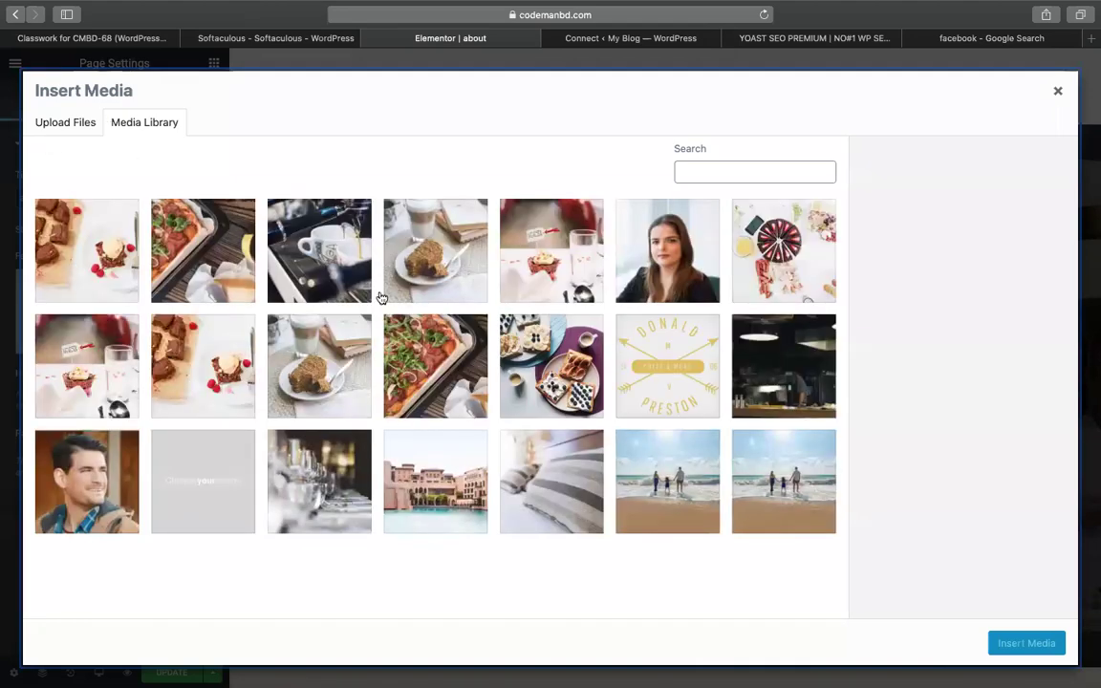
left_click(435, 480)
left_click(967, 290)
type("cmbd home about")
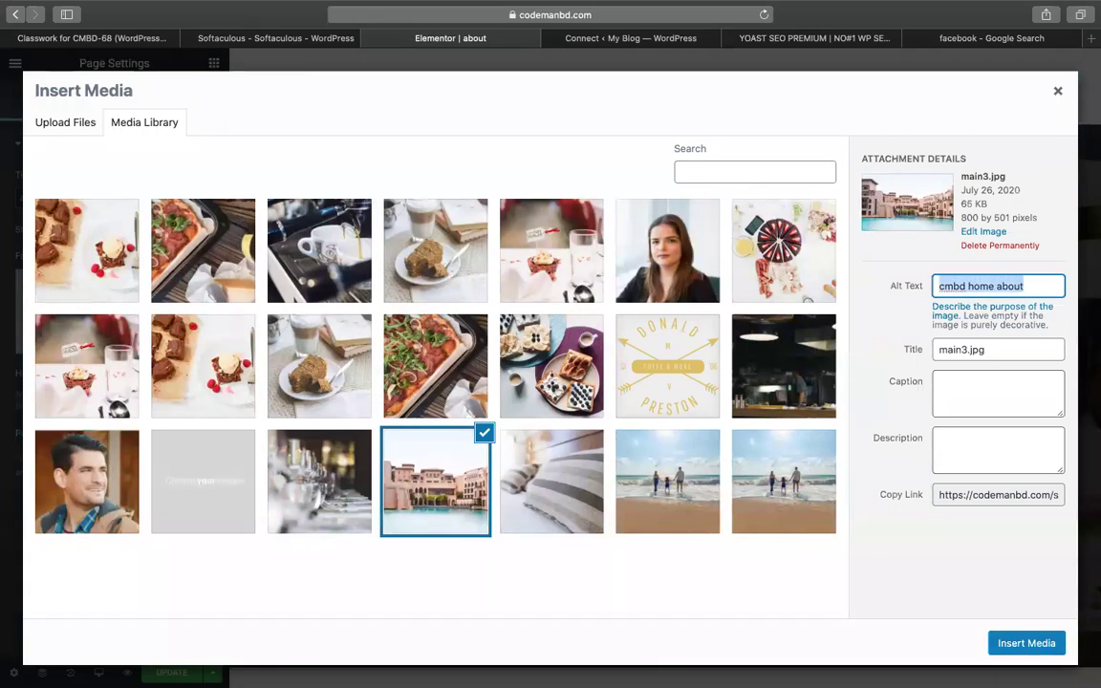
key("Tab")
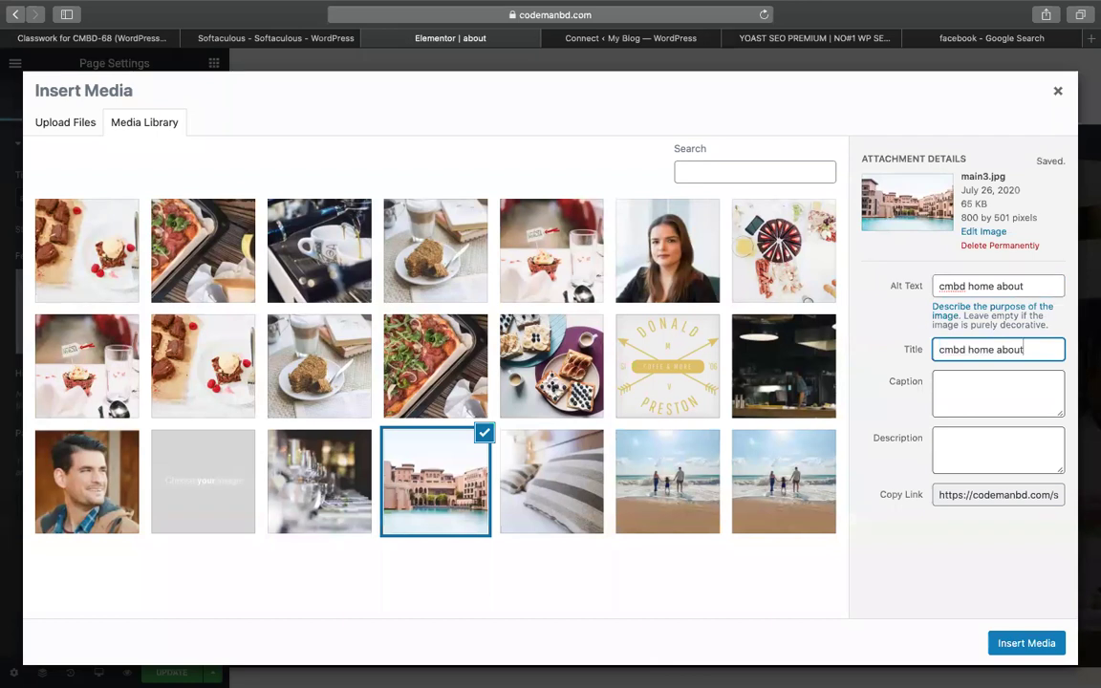
left_click(1019, 643)
key("super+s")
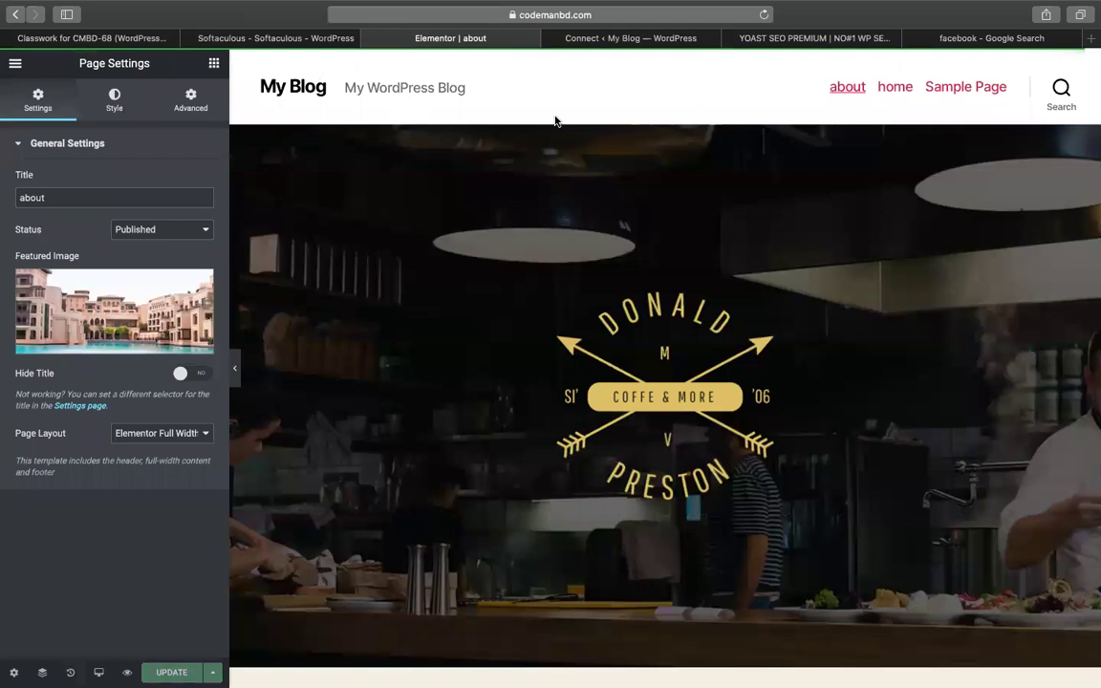
Leave Elementor and go to the WordPress Add Plugins page
left_click(15, 64)
left_click(98, 464)
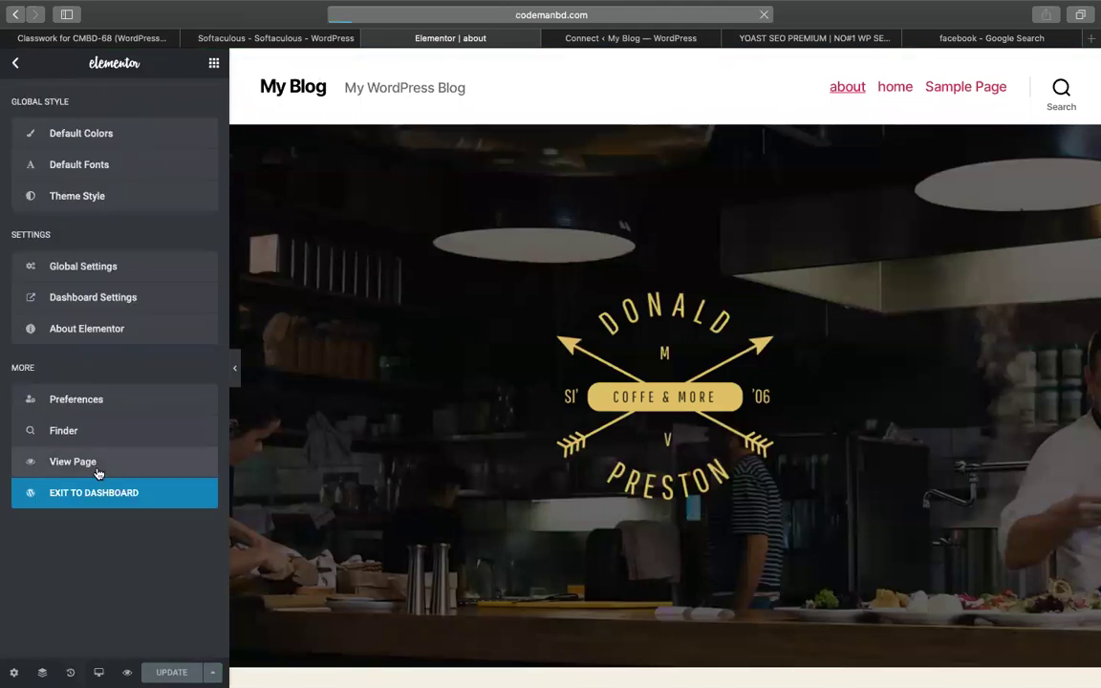
left_click(61, 494)
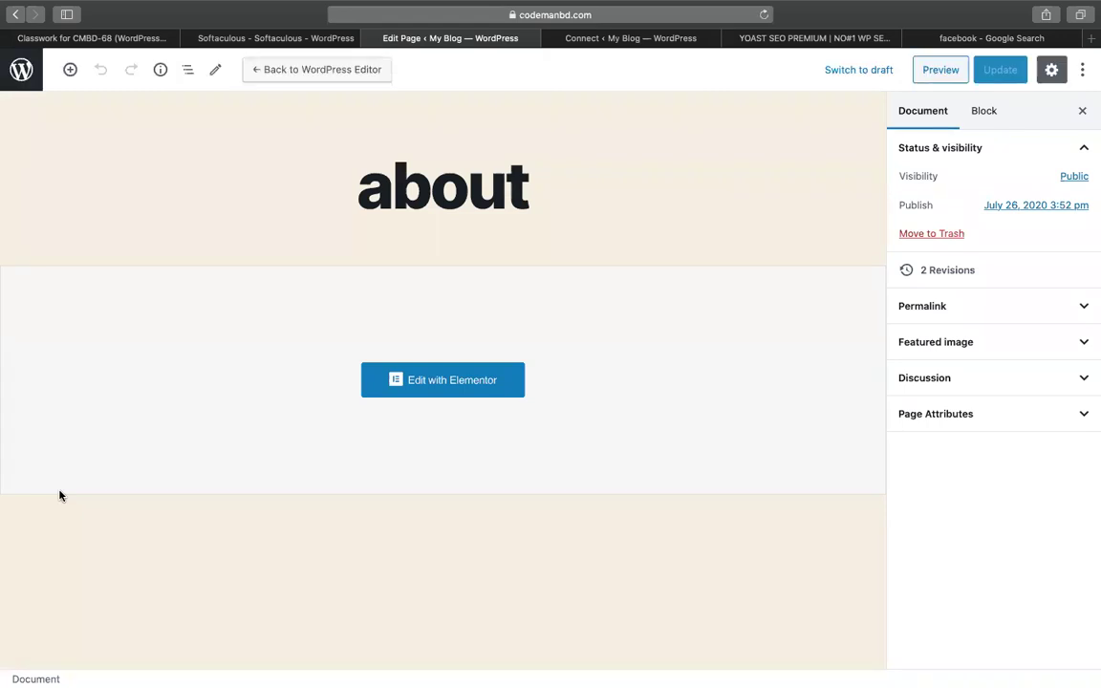
left_click(22, 63)
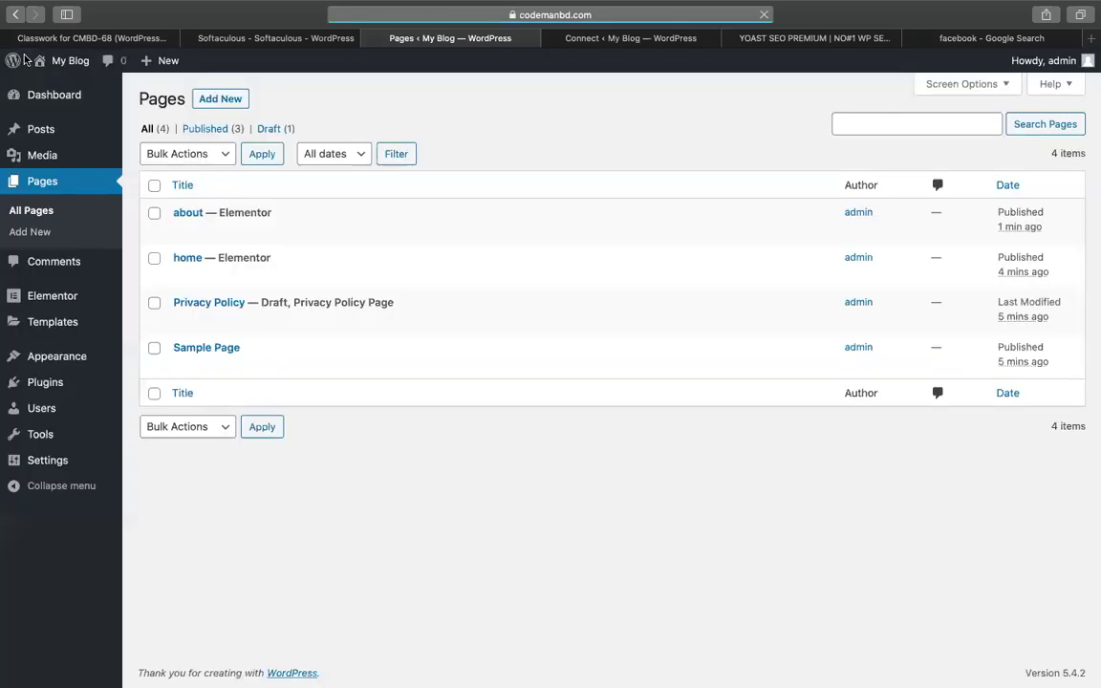
mouse_move(65, 450)
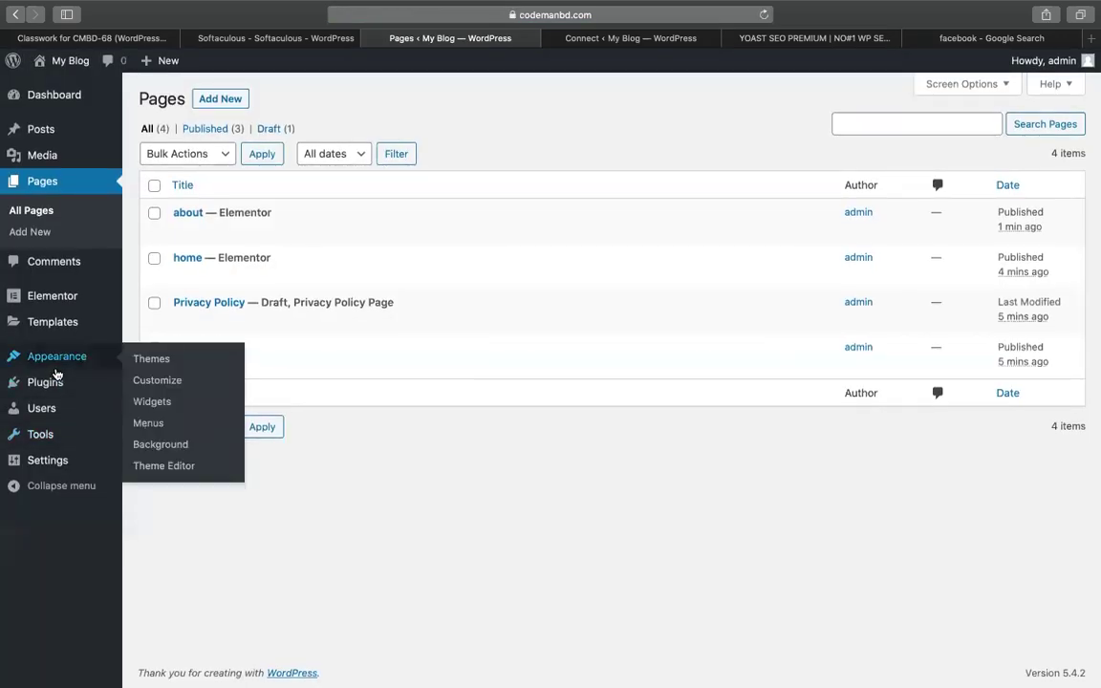
left_click(146, 413)
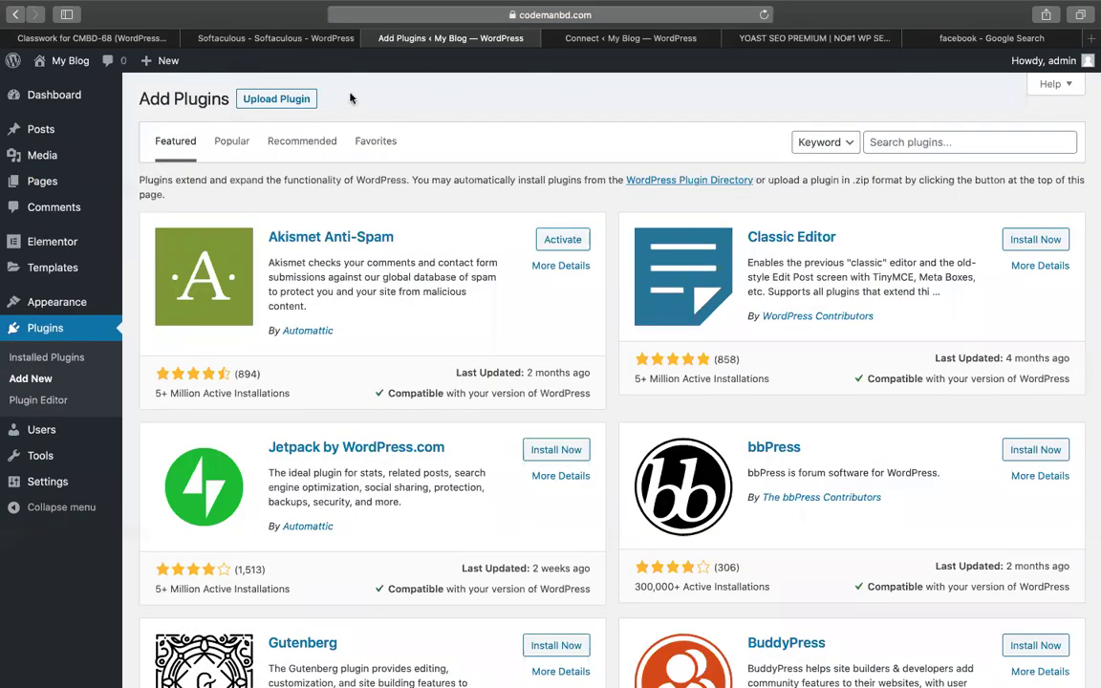
Show the plugin zip upload panel without choosing a file, and search plugins for 'toast s'
left_click(307, 102)
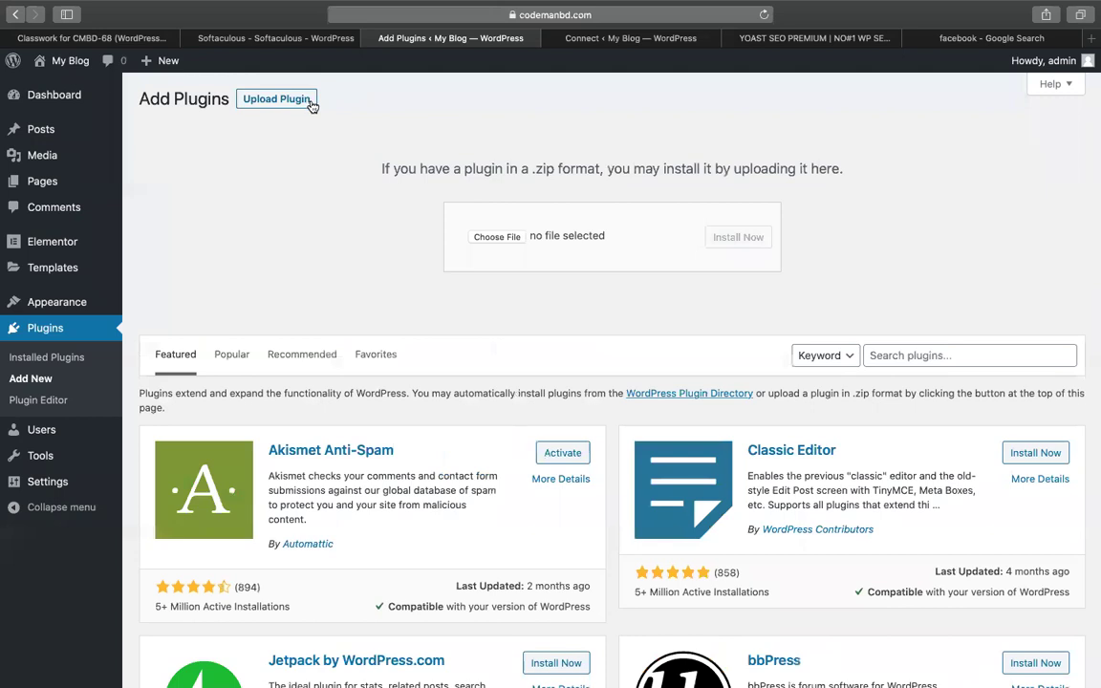
left_click(468, 238)
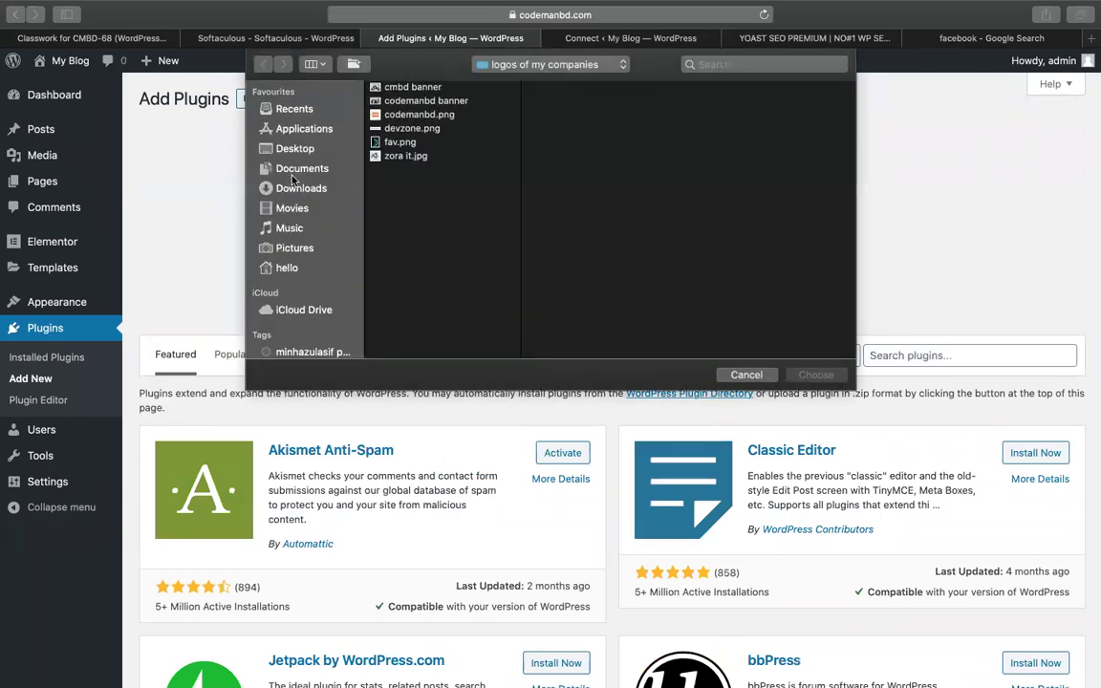
left_click(747, 374)
type("toast seo")
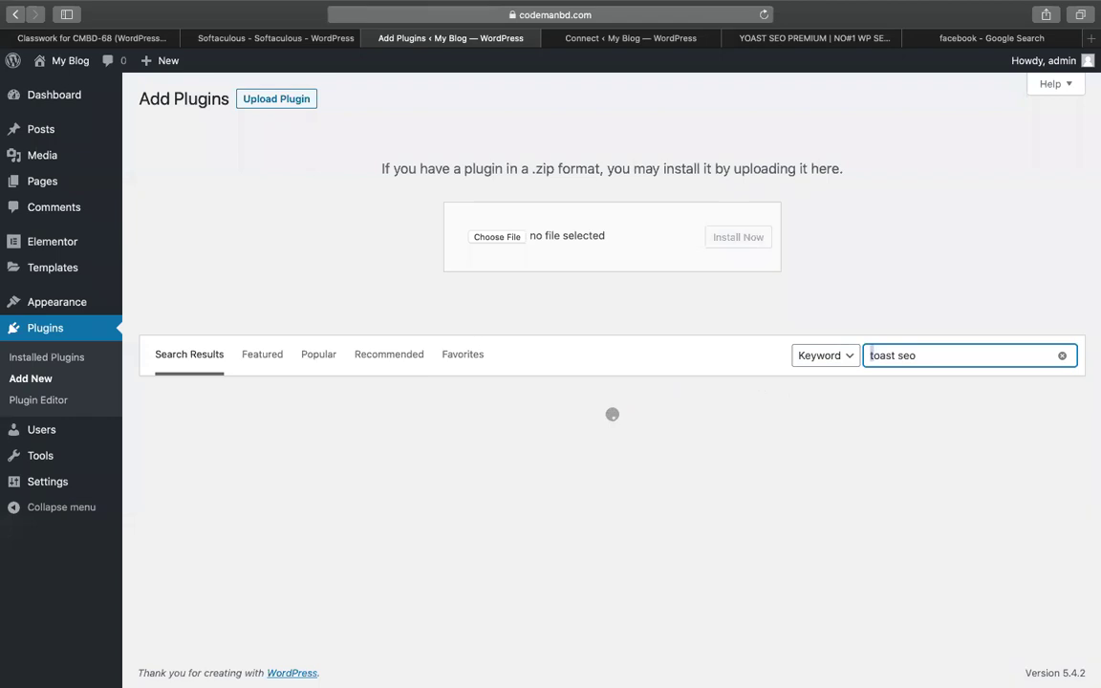
Correct the search to yoast seo, then install and activate Yoast SEO
left_click(870, 356)
key("Delete")
type("y")
left_click(542, 440)
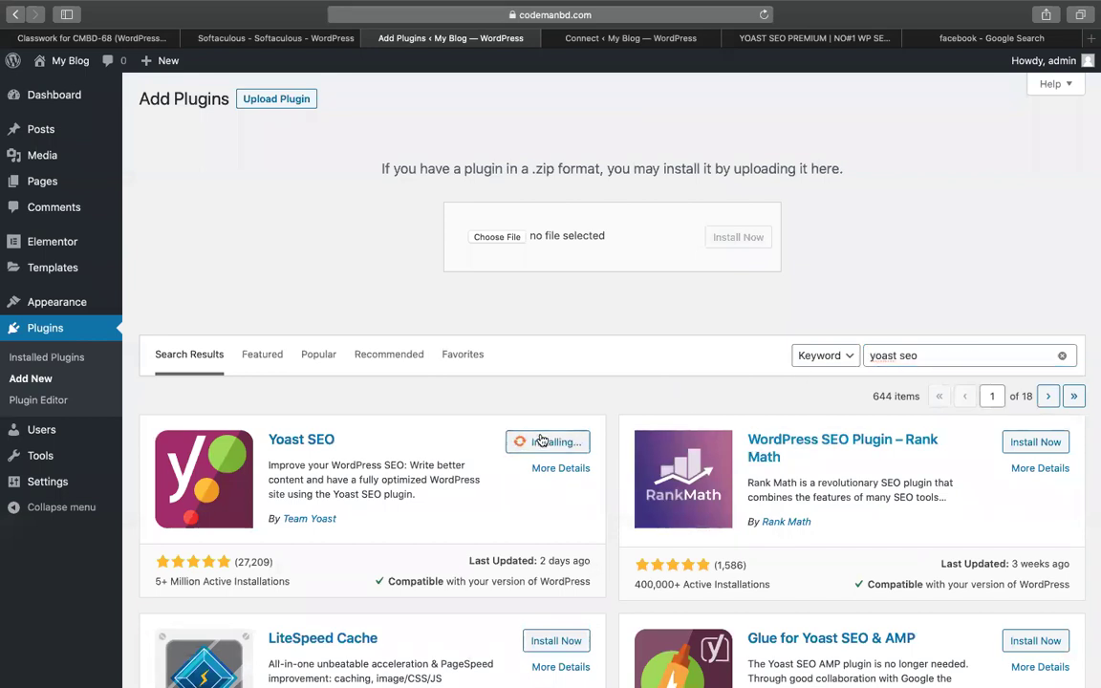
key("XF86AudioRaiseVolume")
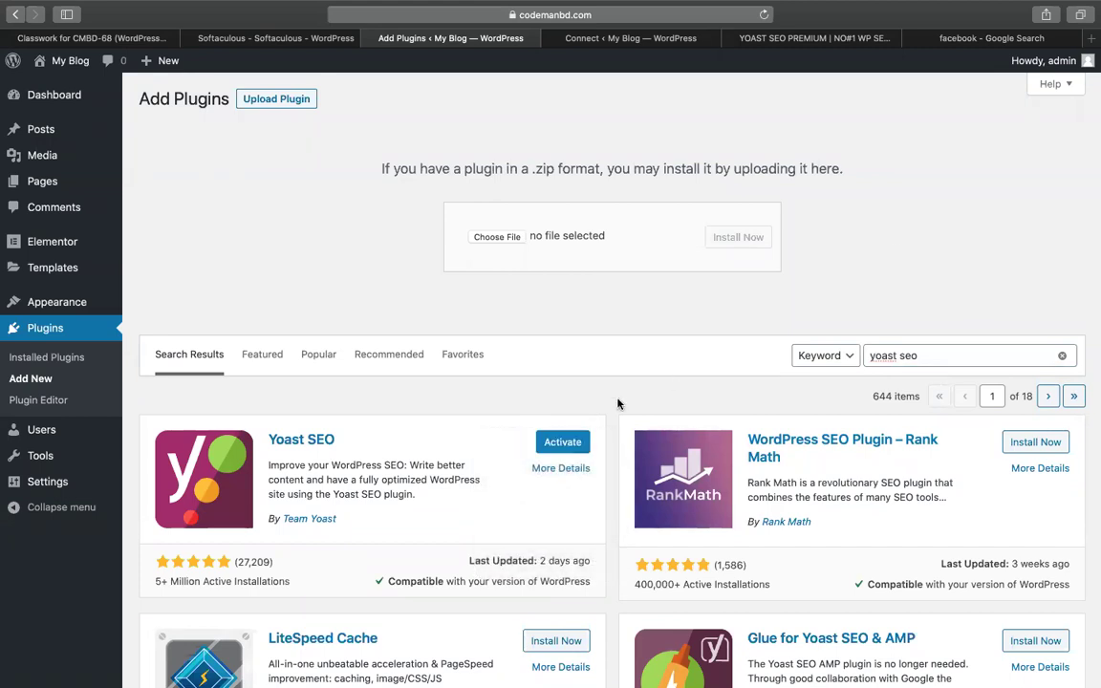
left_click(550, 442)
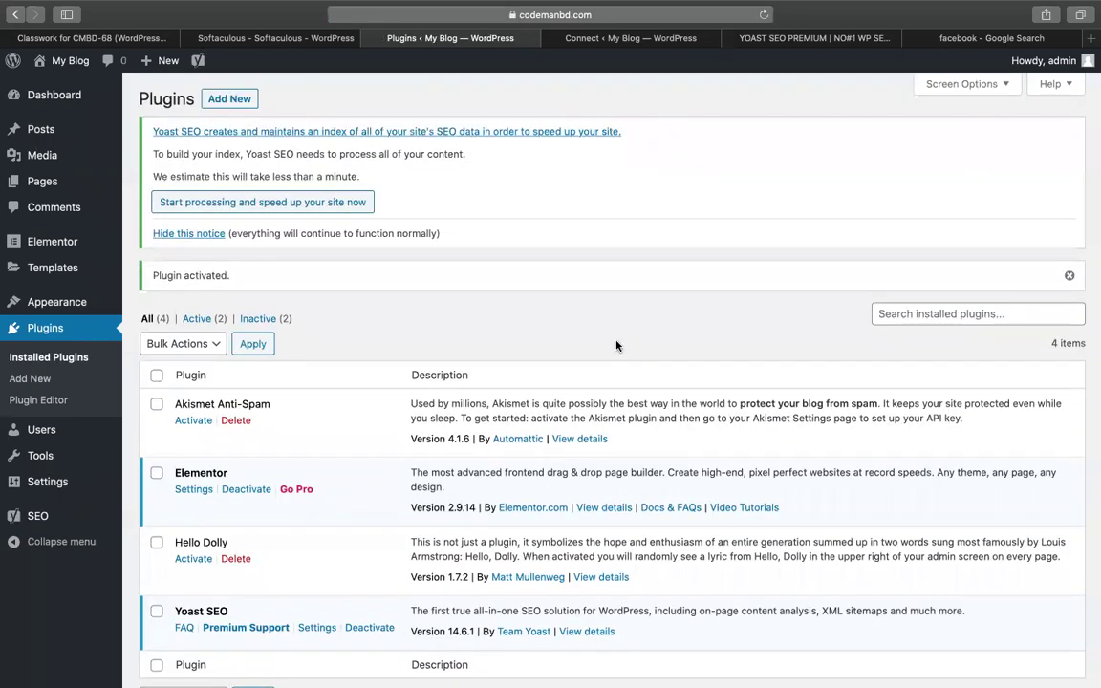
In the YOAST SEO PREMIUM sheet, delete the row 5 playlist line
left_click(765, 38)
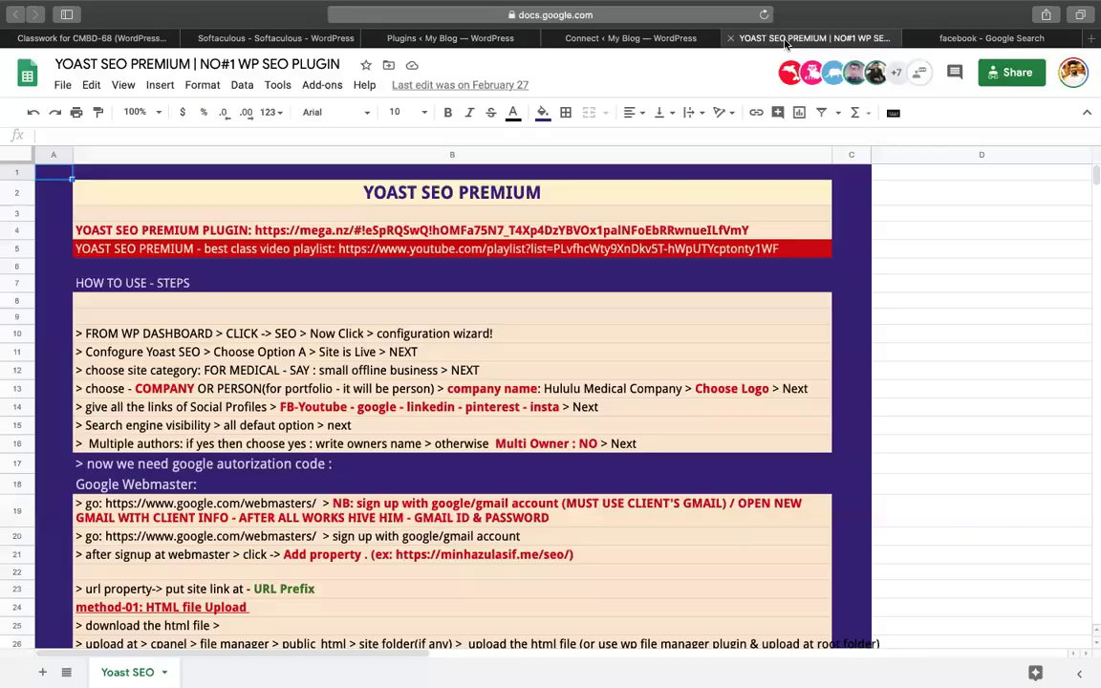
double_click(889, 249)
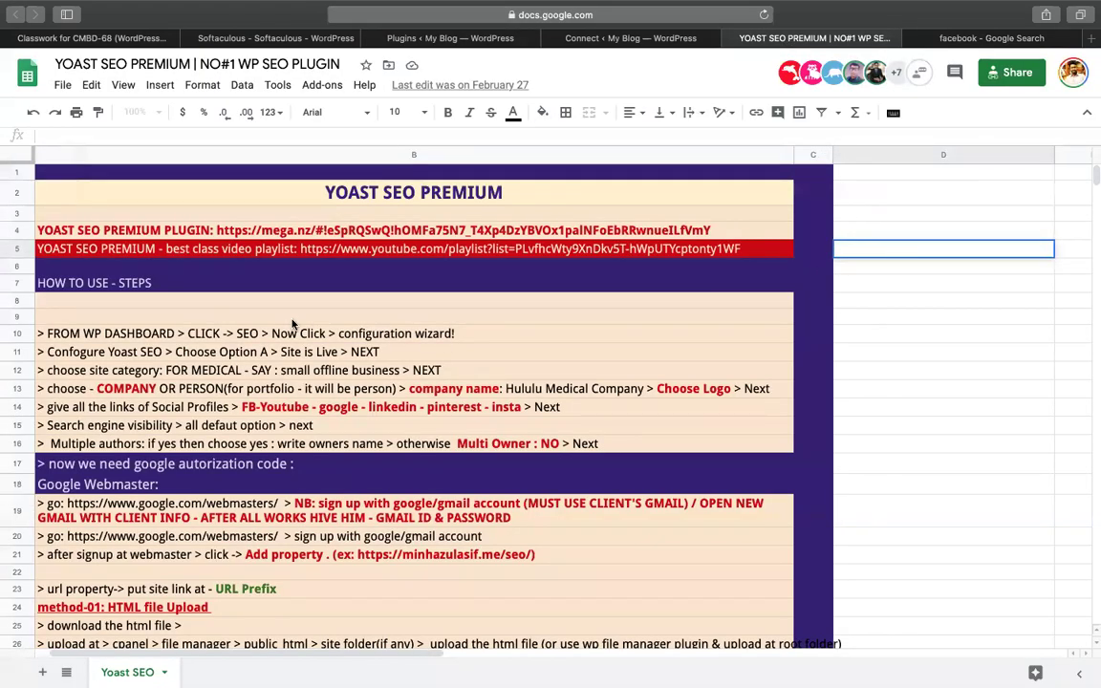
left_click(292, 321)
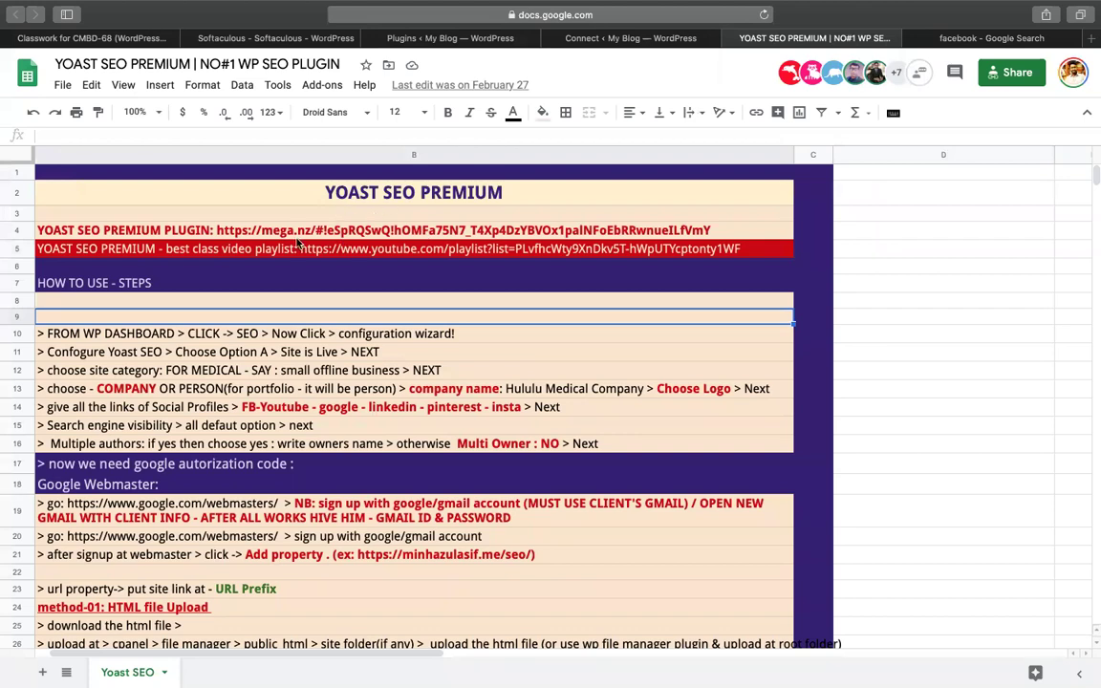
left_click(207, 229)
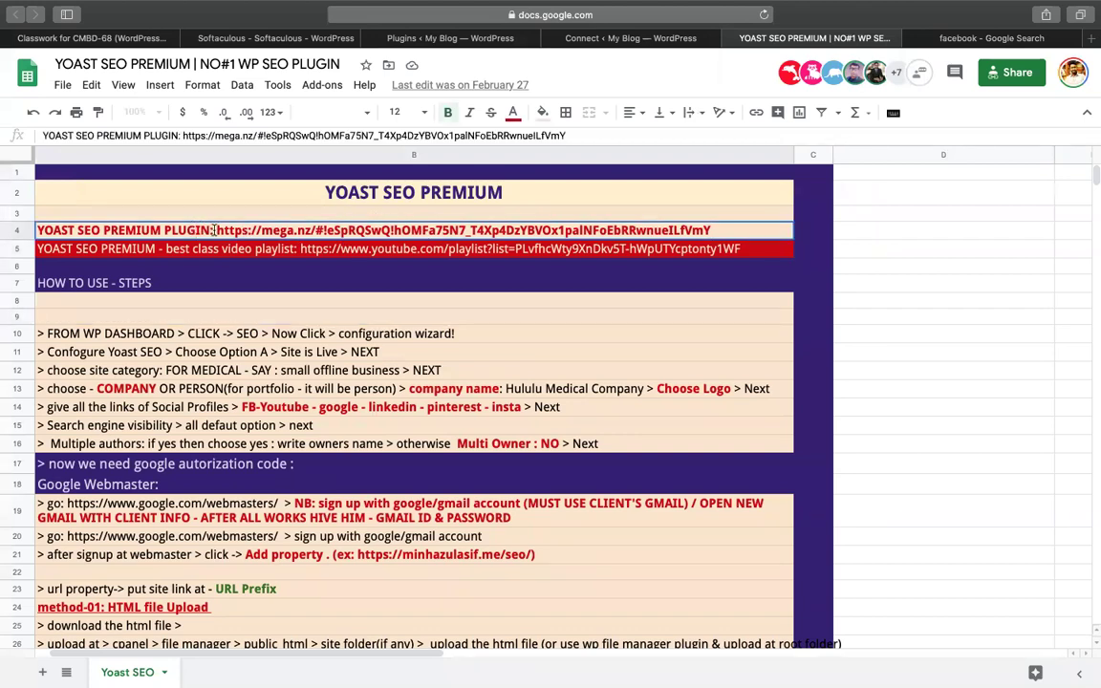
left_click_drag(214, 230, 37, 231)
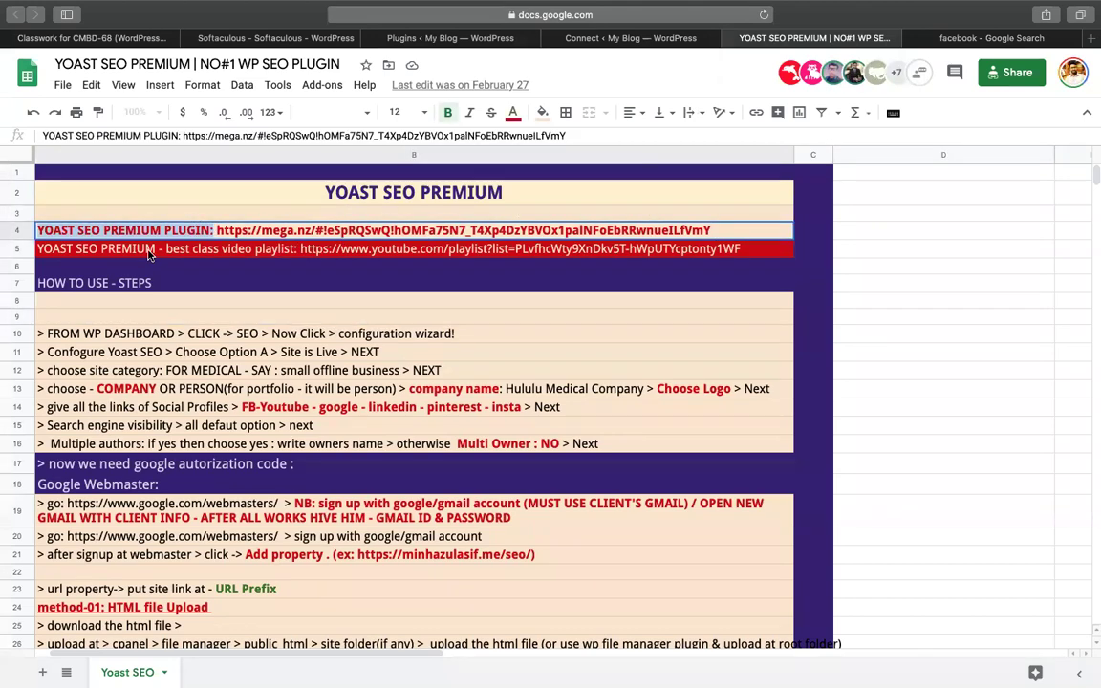
left_click(318, 251)
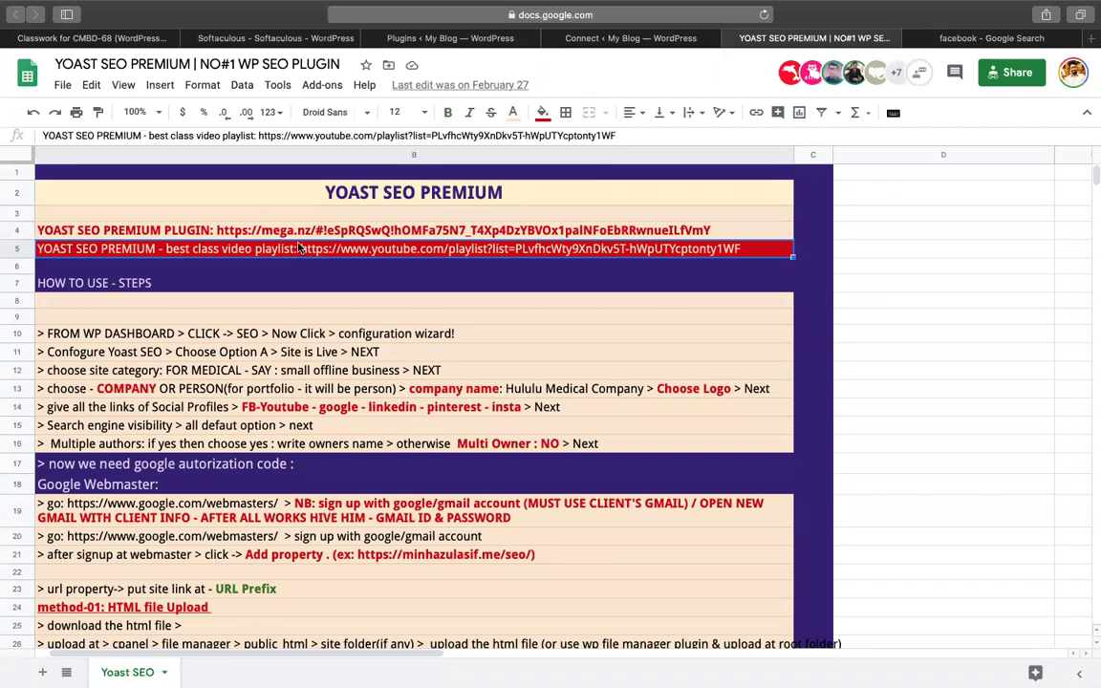
key("Delete")
Select the row 10 how-to step text, then return to the WordPress Plugins page
left_click(95, 283)
left_click(101, 313)
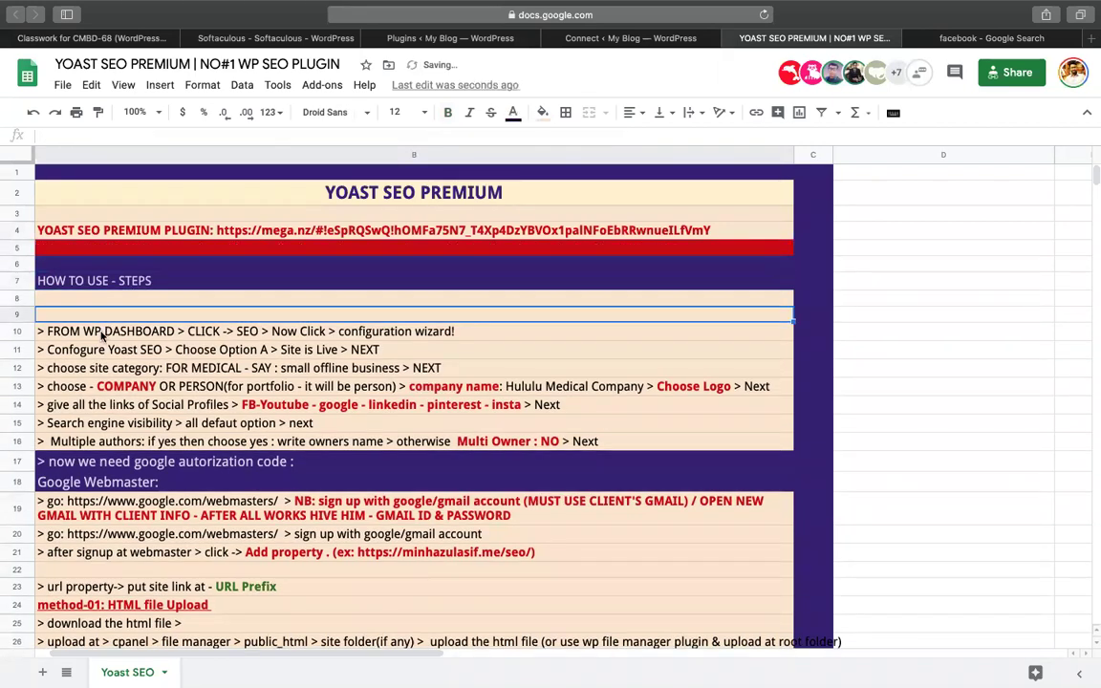
left_click(100, 332)
scroll(228, 336, "right", 5)
scroll(239, 336, "left", 6)
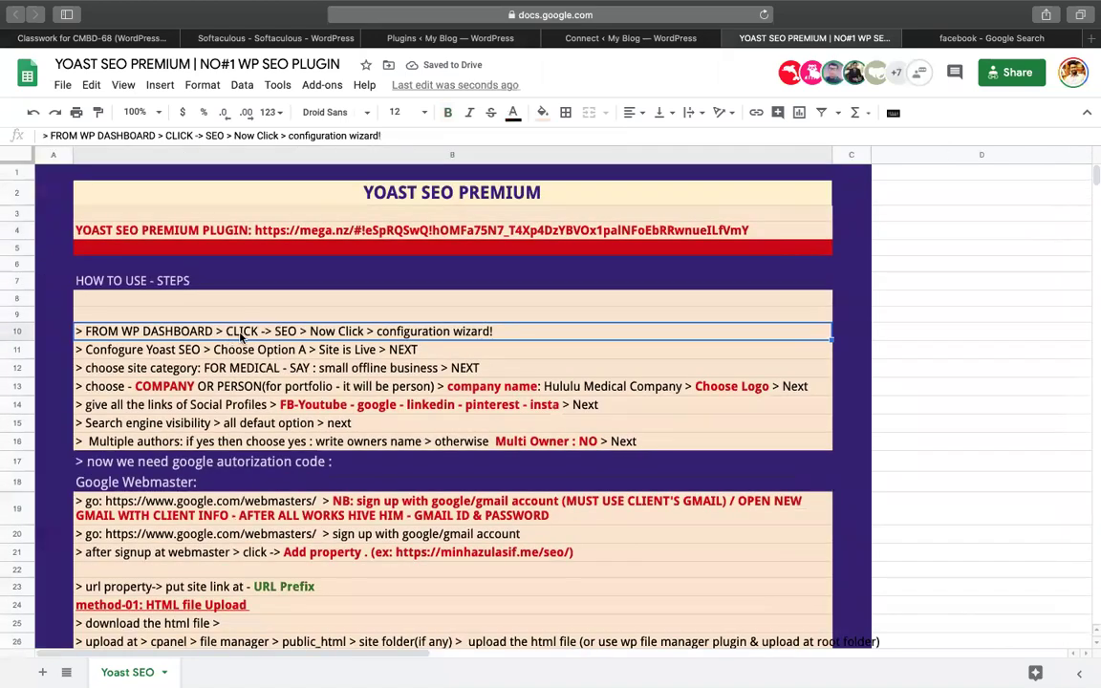
double_click(346, 331)
double_click(351, 332)
triple_click(422, 332)
left_click(398, 38)
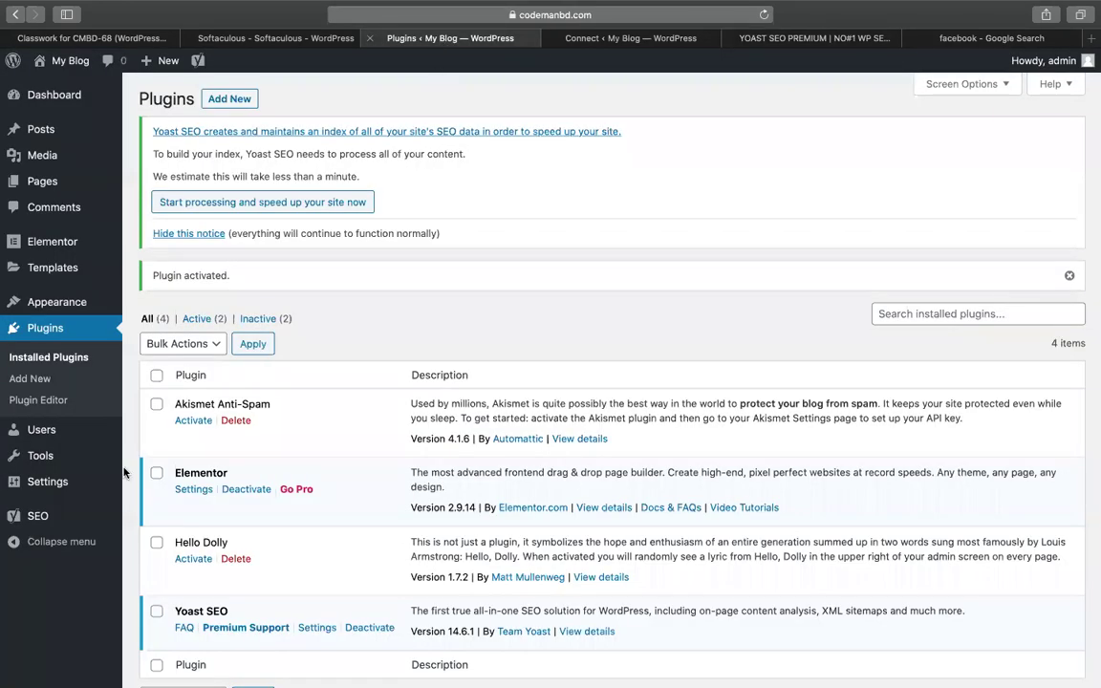
Open Yoast SEO > General, change row 10's 'Now Click' to 'general', and launch the configuration wizard
mouse_move(52, 521)
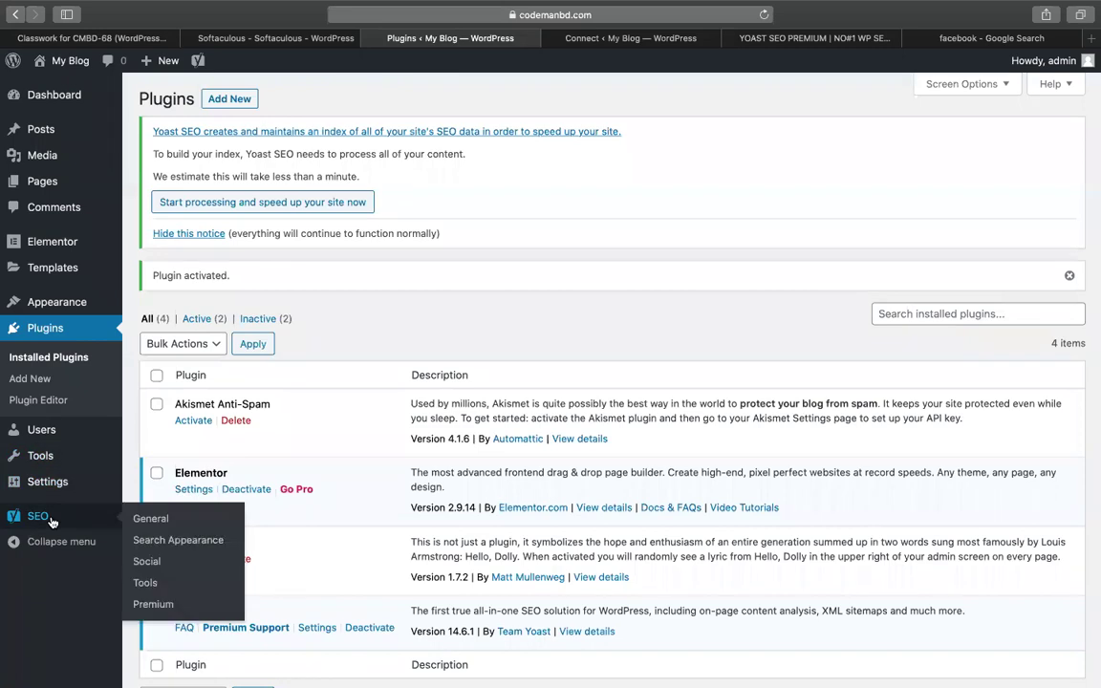
left_click(167, 518)
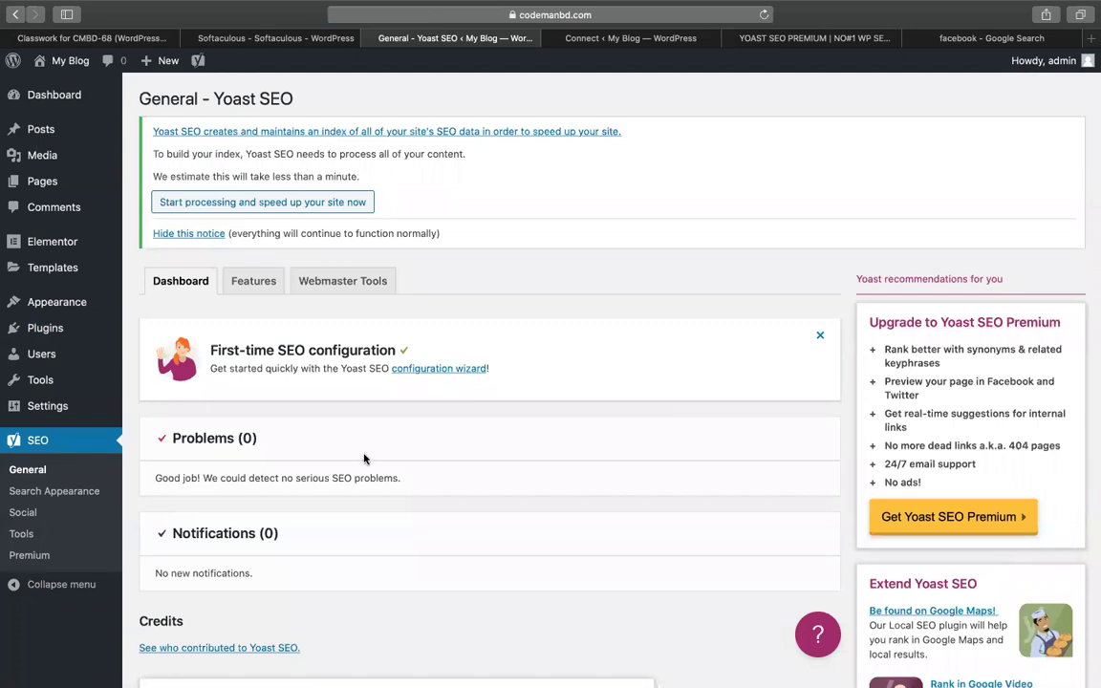
left_click(776, 38)
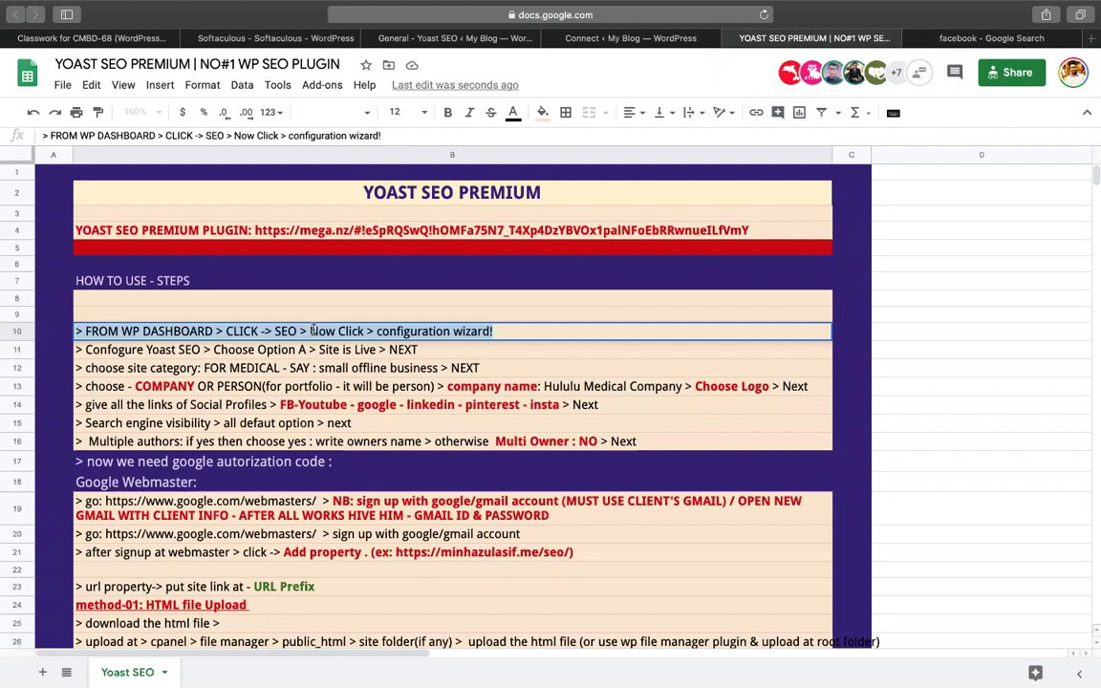
left_click_drag(309, 330, 364, 330)
type("general")
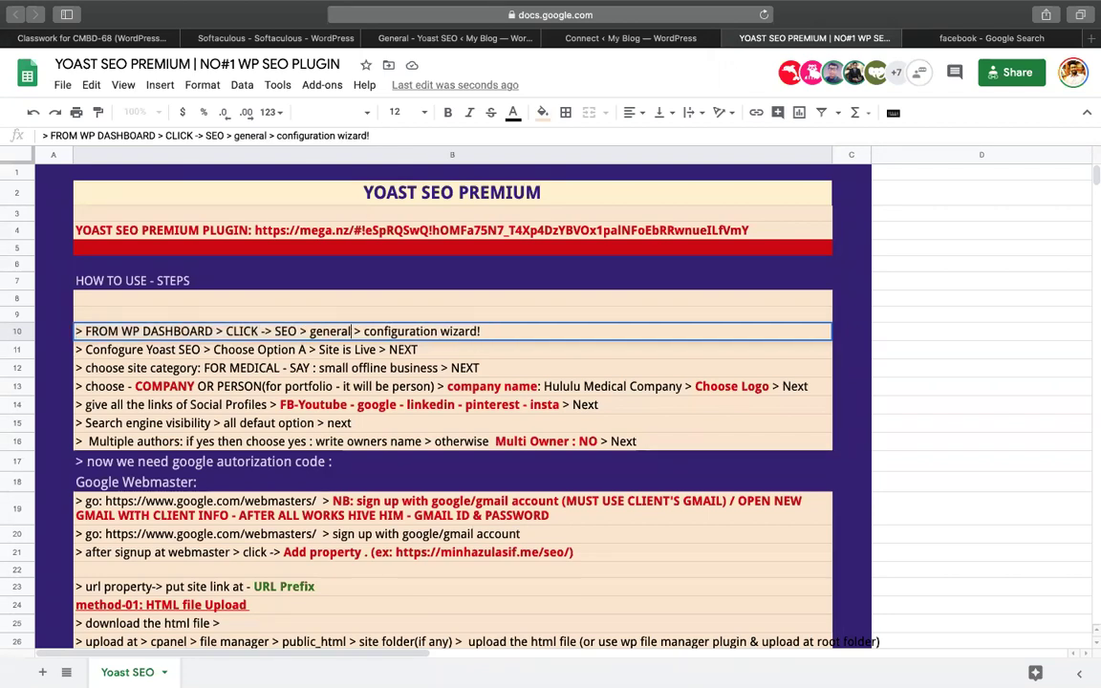
left_click(488, 42)
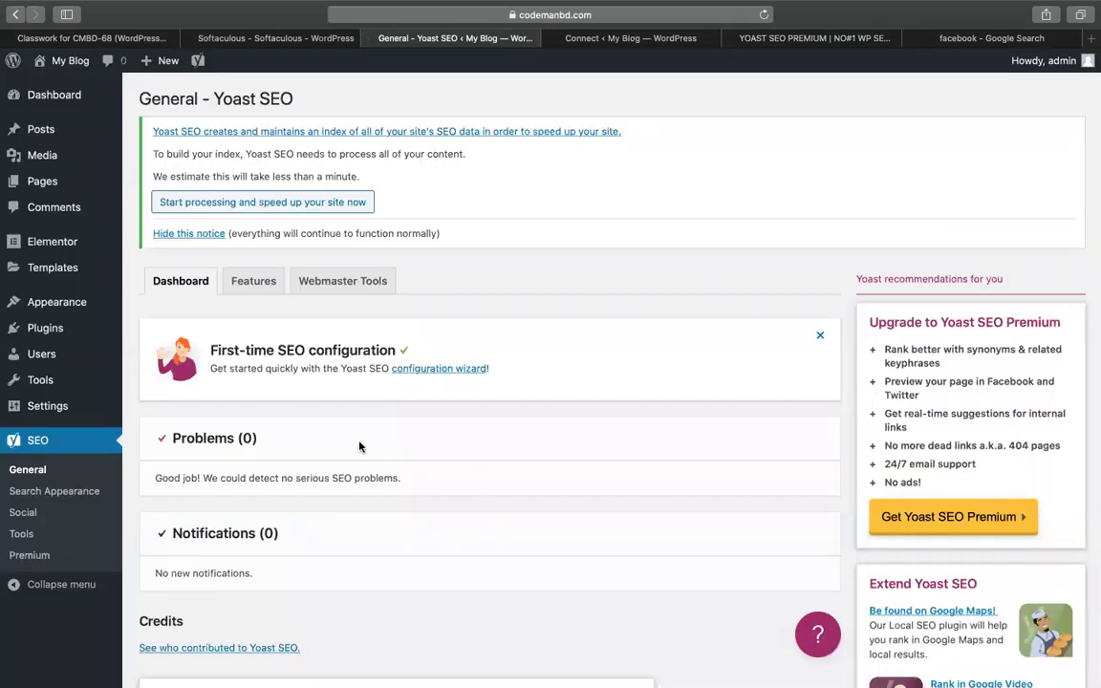
left_click(443, 374)
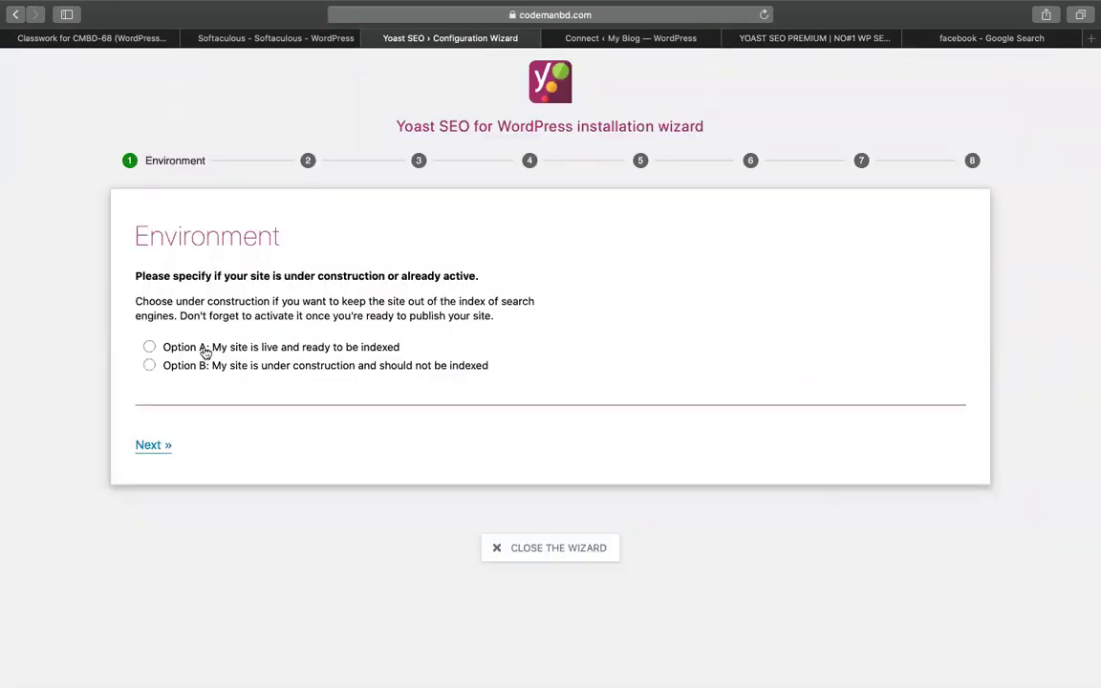
In the Yoast wizard, mark the site as live (Option A) and choose 'A small offline business'
scroll(234, 357, "up", 5)
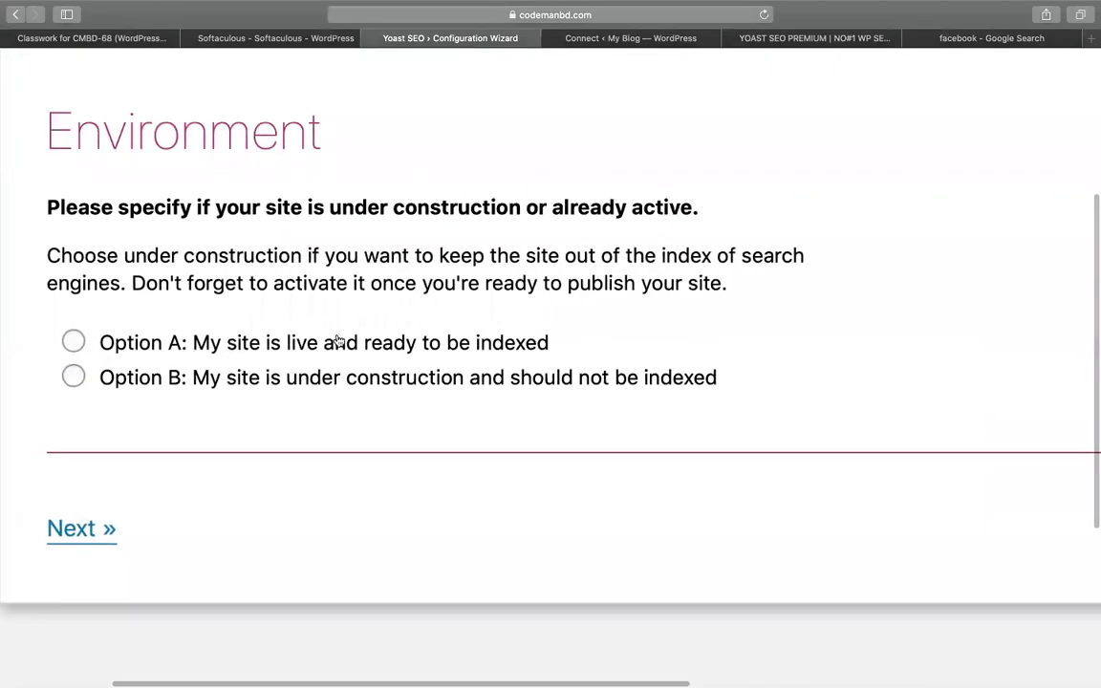
left_click(74, 341)
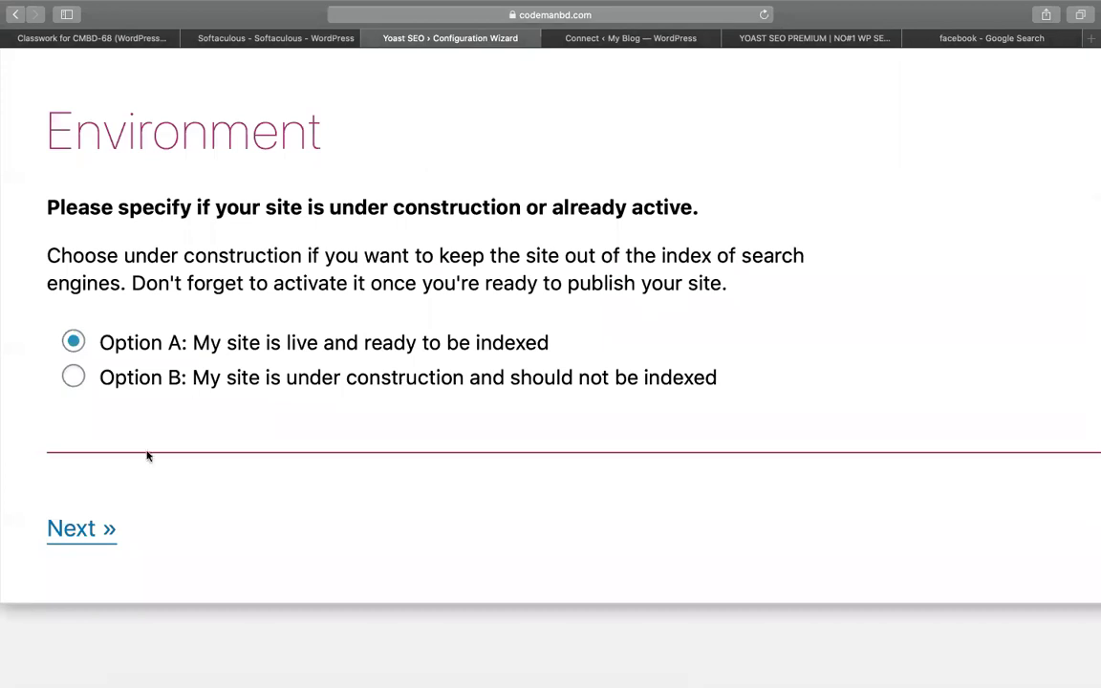
left_click(98, 528)
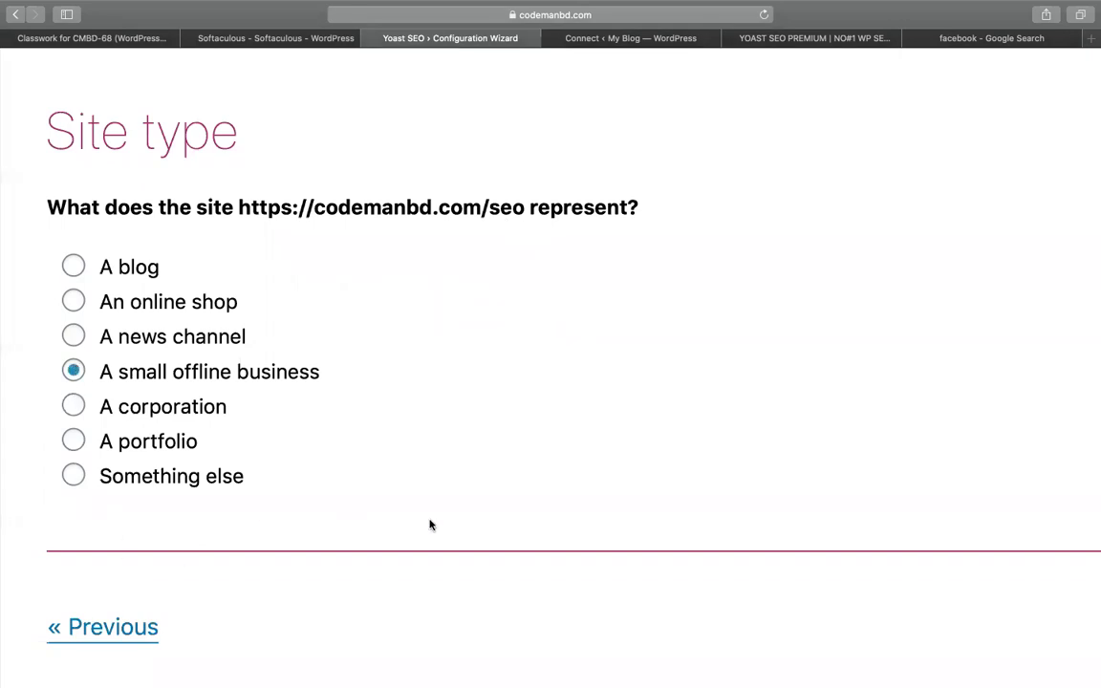
scroll(430, 524, "down", 3)
left_click(946, 496)
scroll(434, 378, "up", 1)
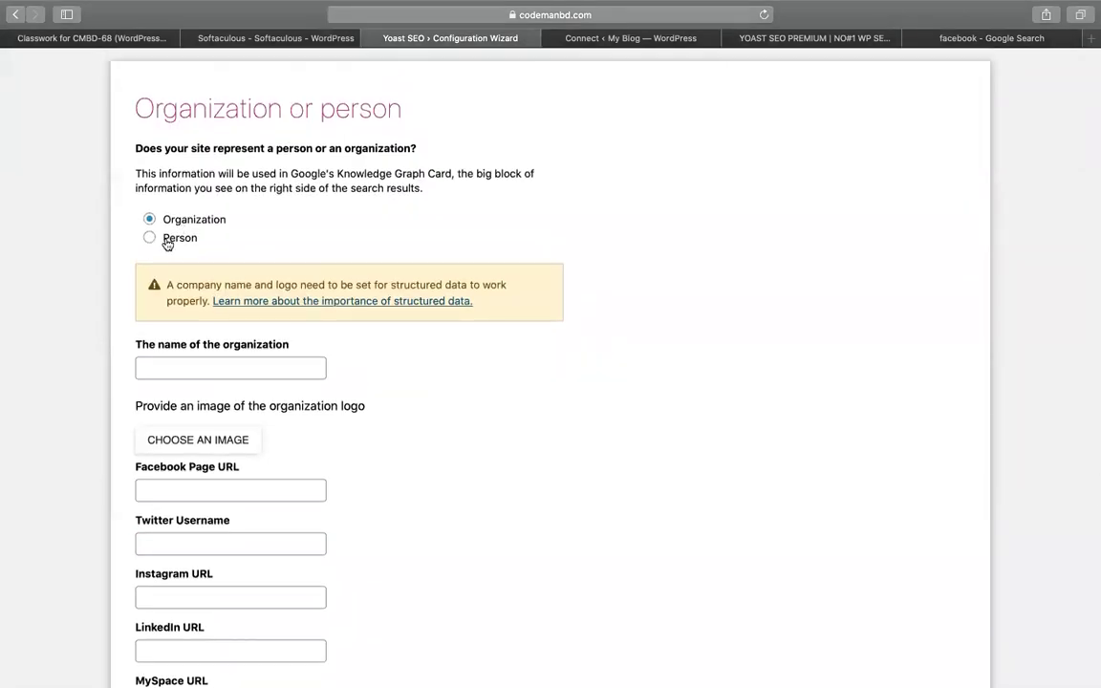
Set the organization logo to Vintage-Logo.png with alt text beginning 'cmbd ho'
left_click(180, 367)
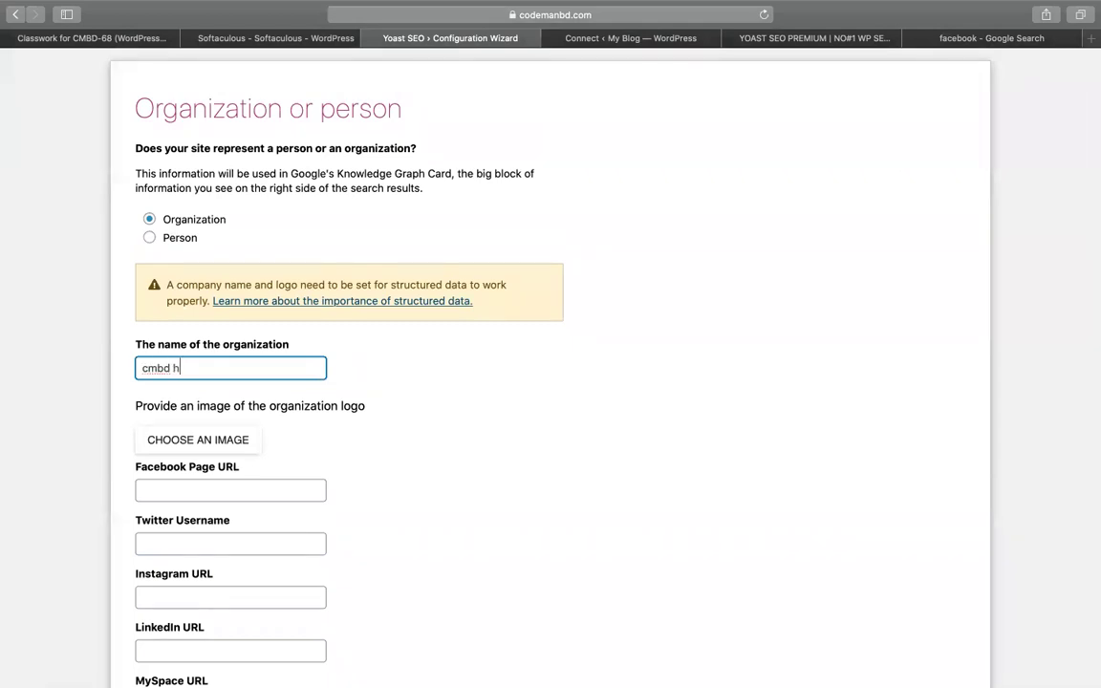
scroll(474, 442, "down", 2)
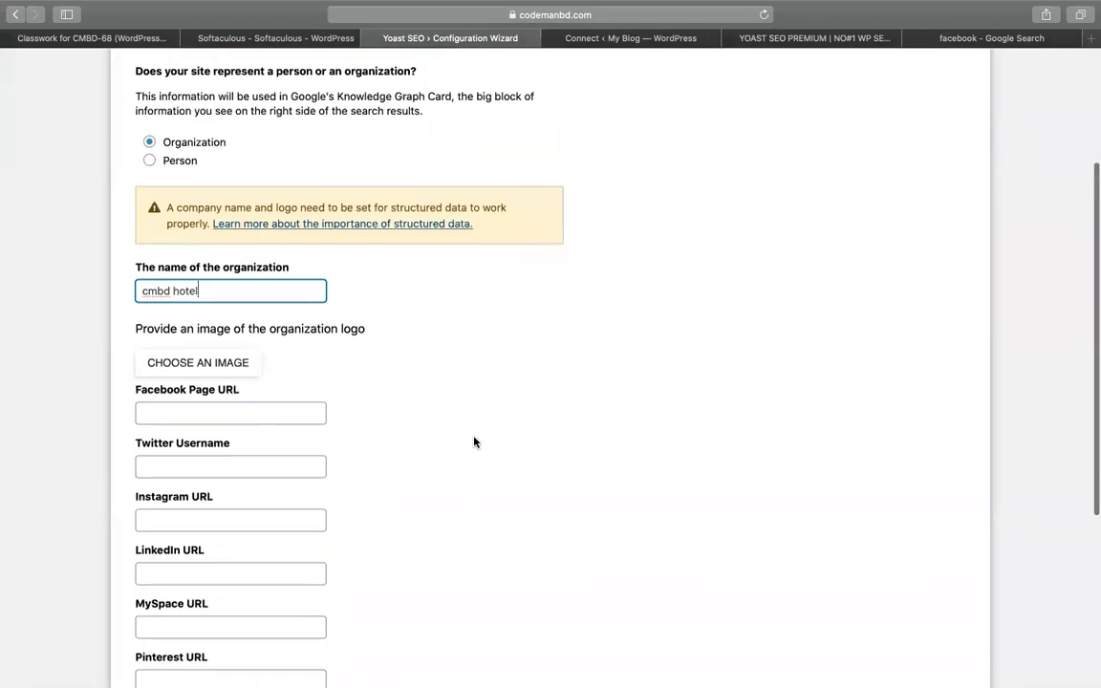
left_click(222, 373)
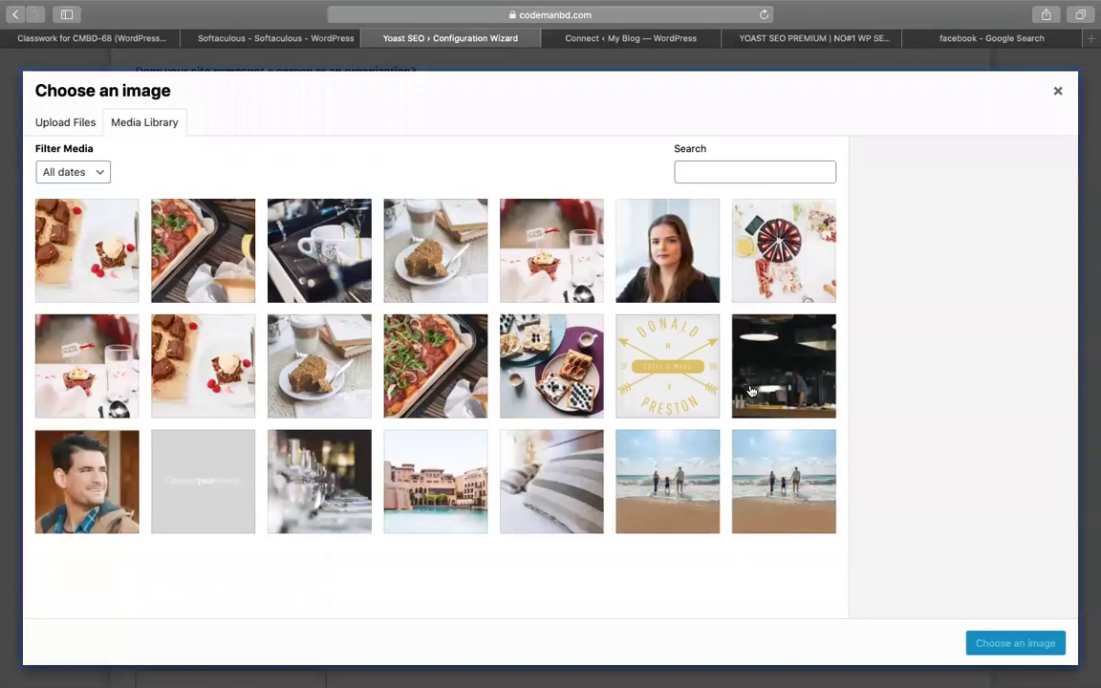
scroll(573, 458, "down", 5)
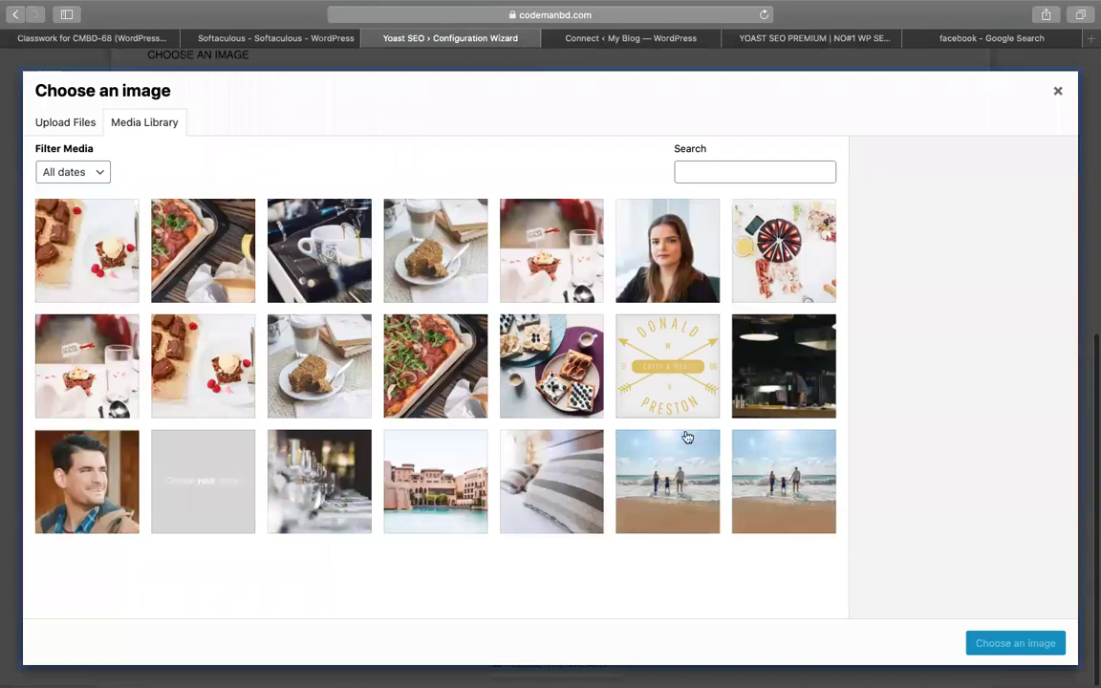
left_click(662, 373)
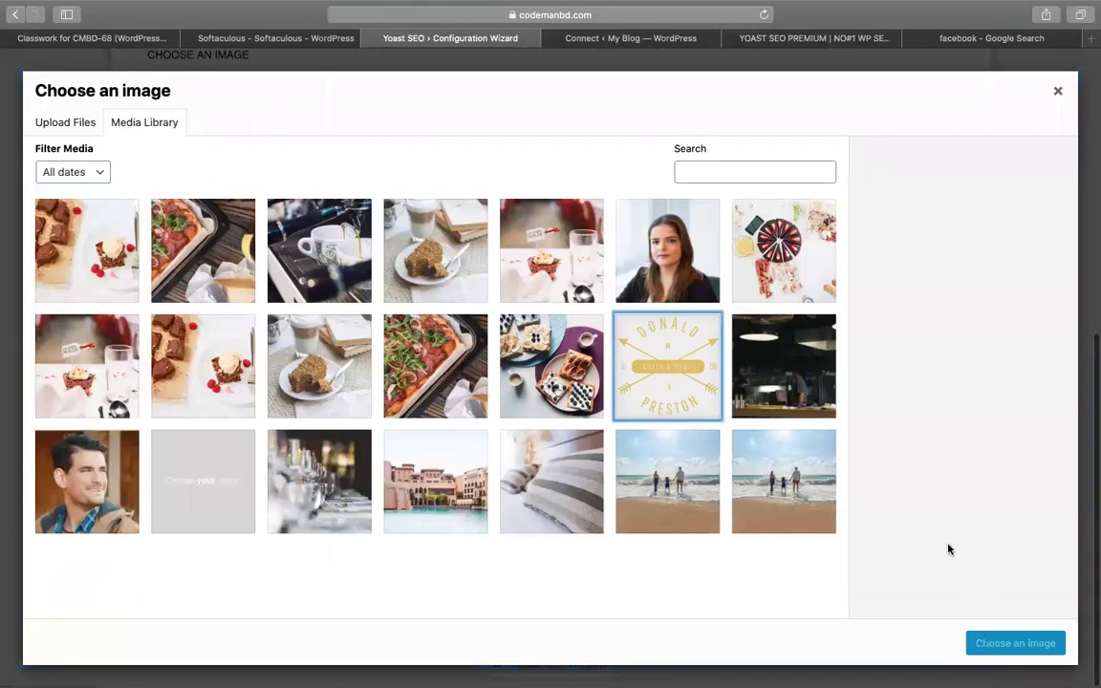
left_click(693, 399)
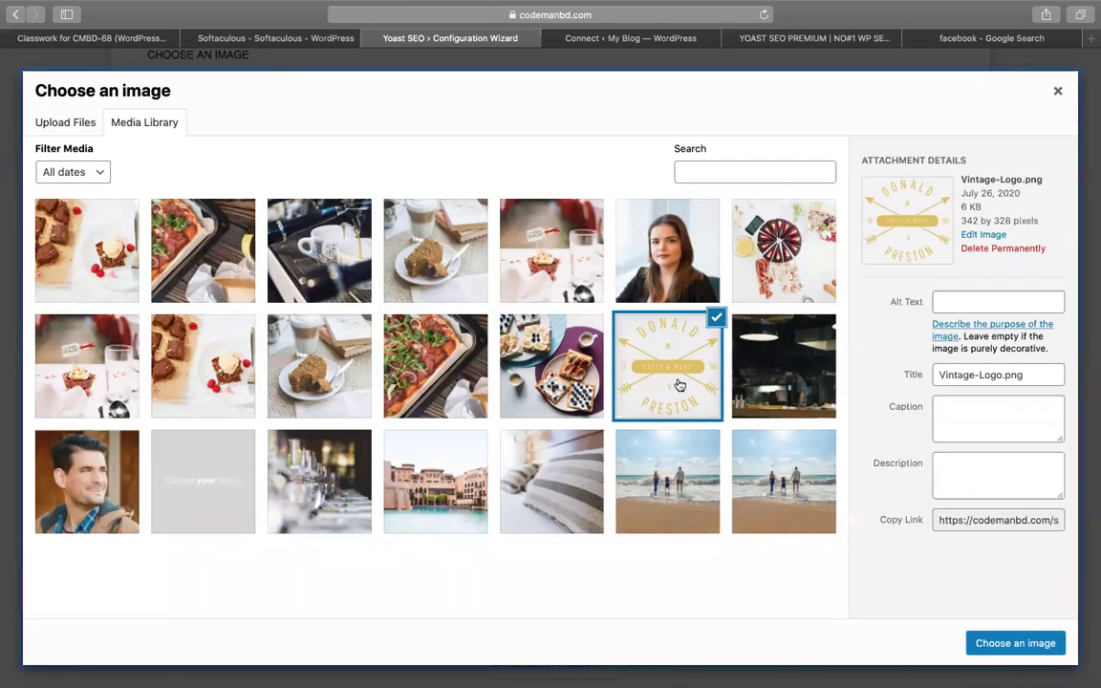
left_click(974, 299)
type("cmbd")
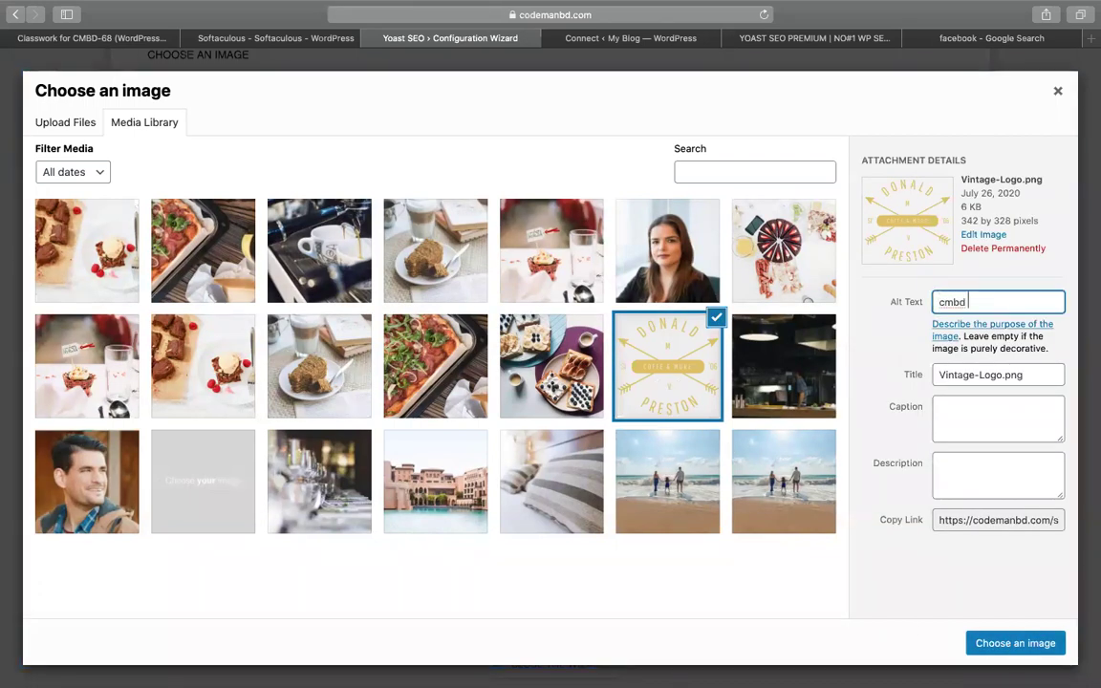
type(" hotel")
left_click(989, 643)
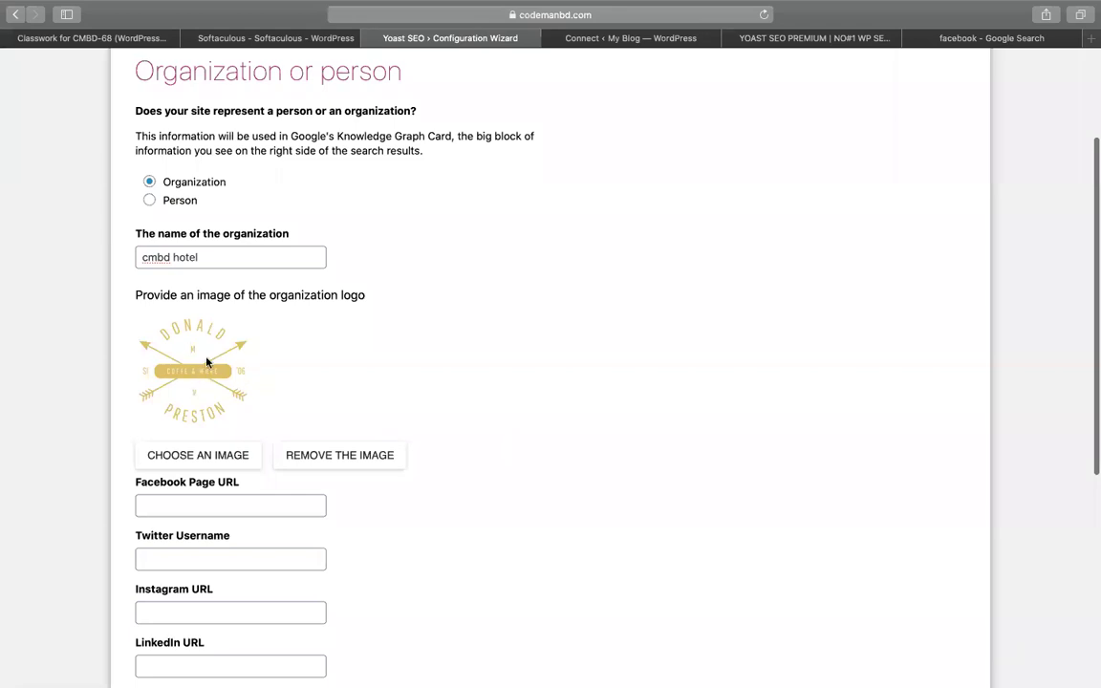
Check the organization name 'cmbd hotel' and the Facebook Page URL field
triple_click(199, 255)
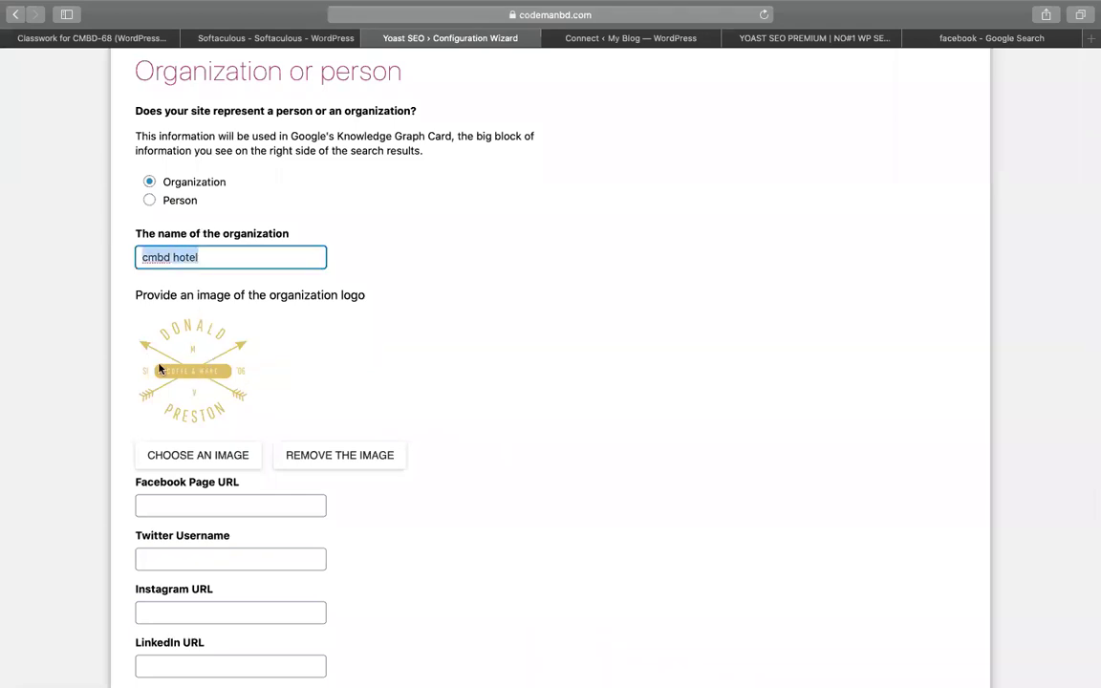
scroll(492, 497, "down", 5)
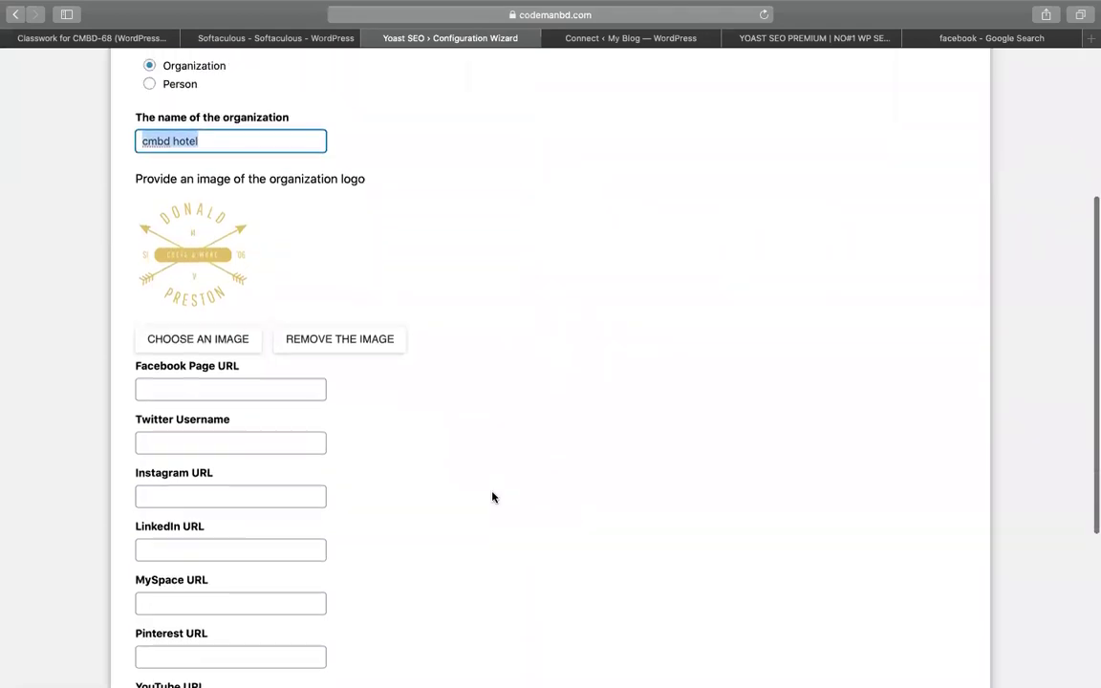
left_click(239, 262)
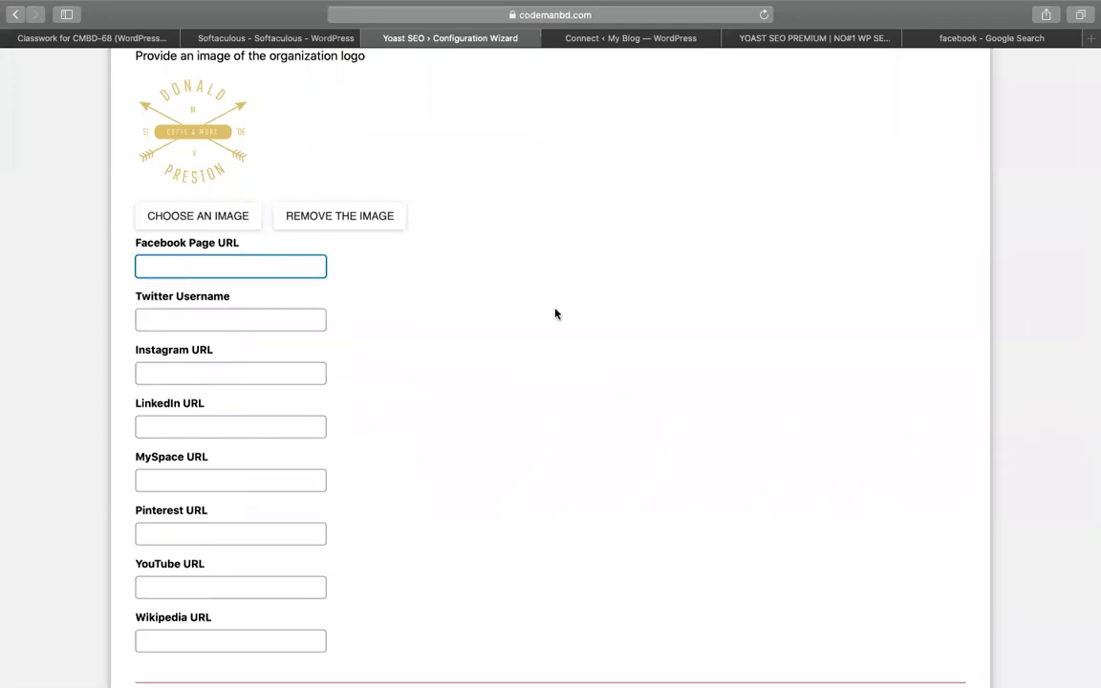
scroll(555, 314, "up", 5)
scroll(555, 315, "down", 5)
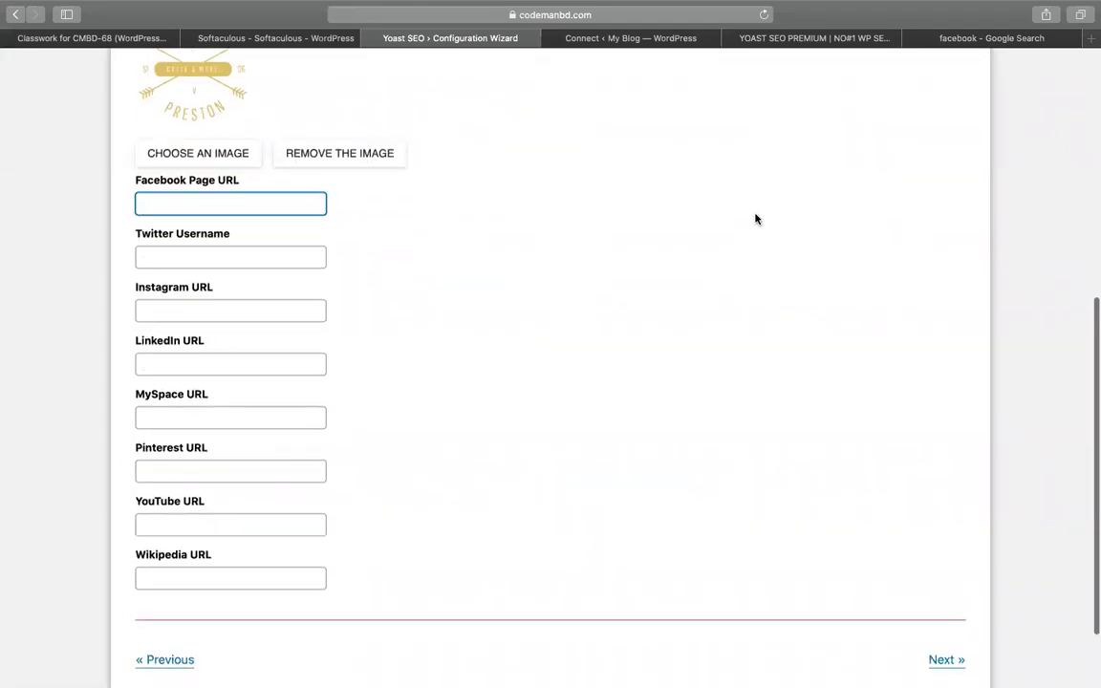
Search Google for 'codemanbd' in the other browser tab
left_click(956, 41)
left_click(387, 84)
type("codemanbd")
key("Return")
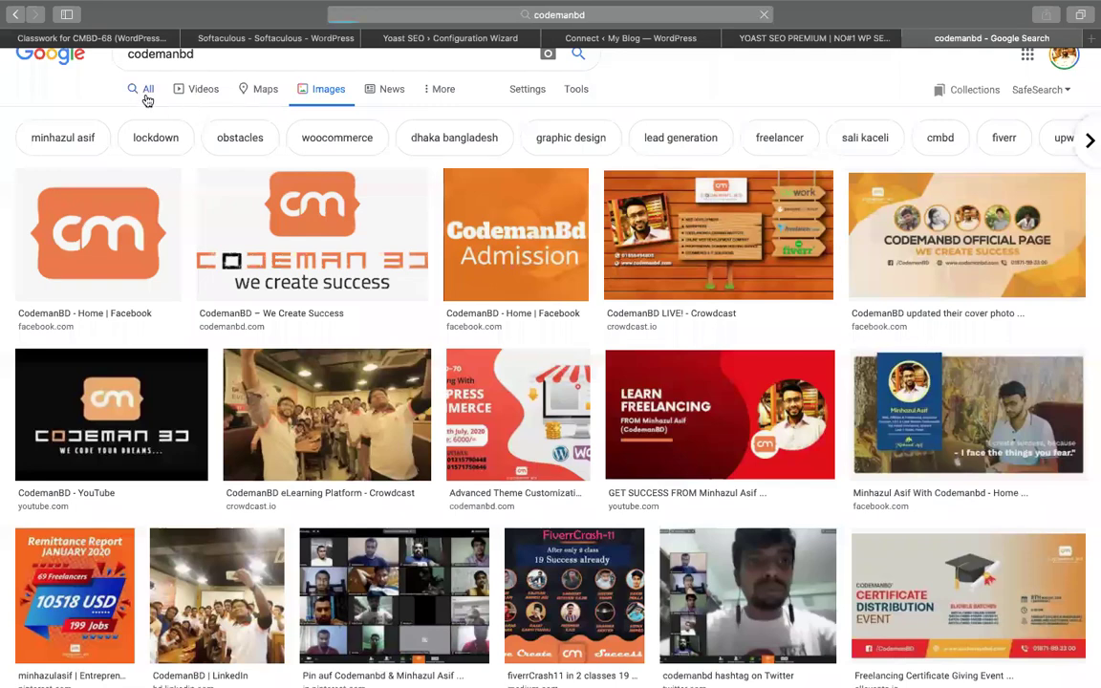
Check codemanbd's All results and Pinterest profile, then return to the Elementor connection page
left_click(146, 96)
scroll(516, 457, "down", 5)
scroll(516, 457, "down", 3)
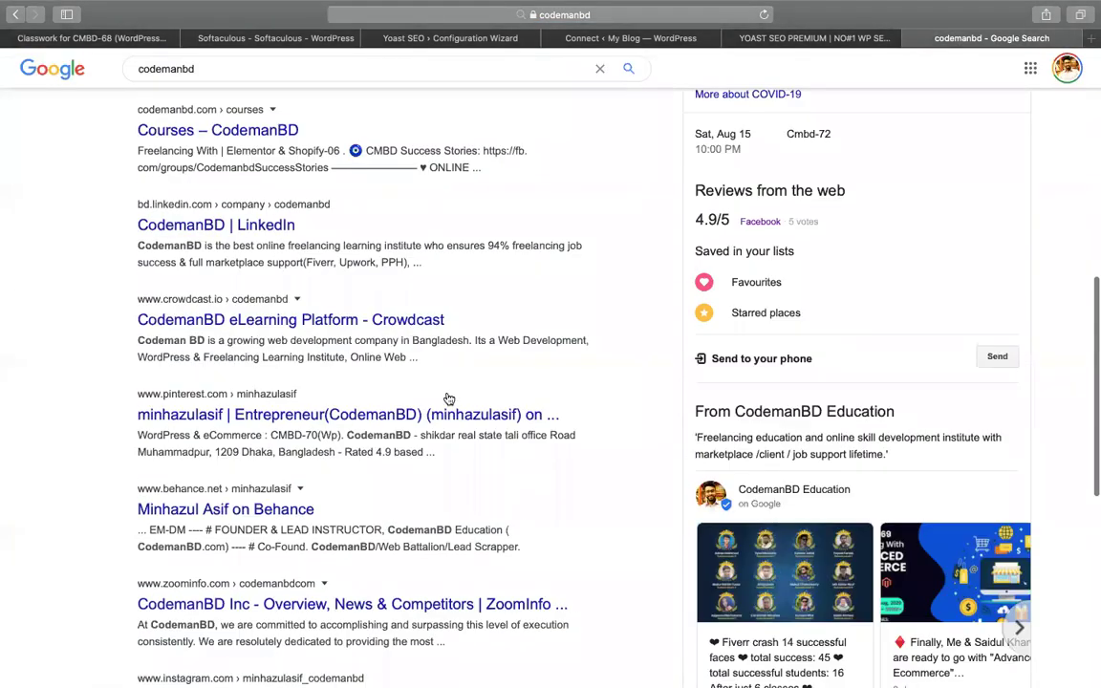
left_click(185, 414)
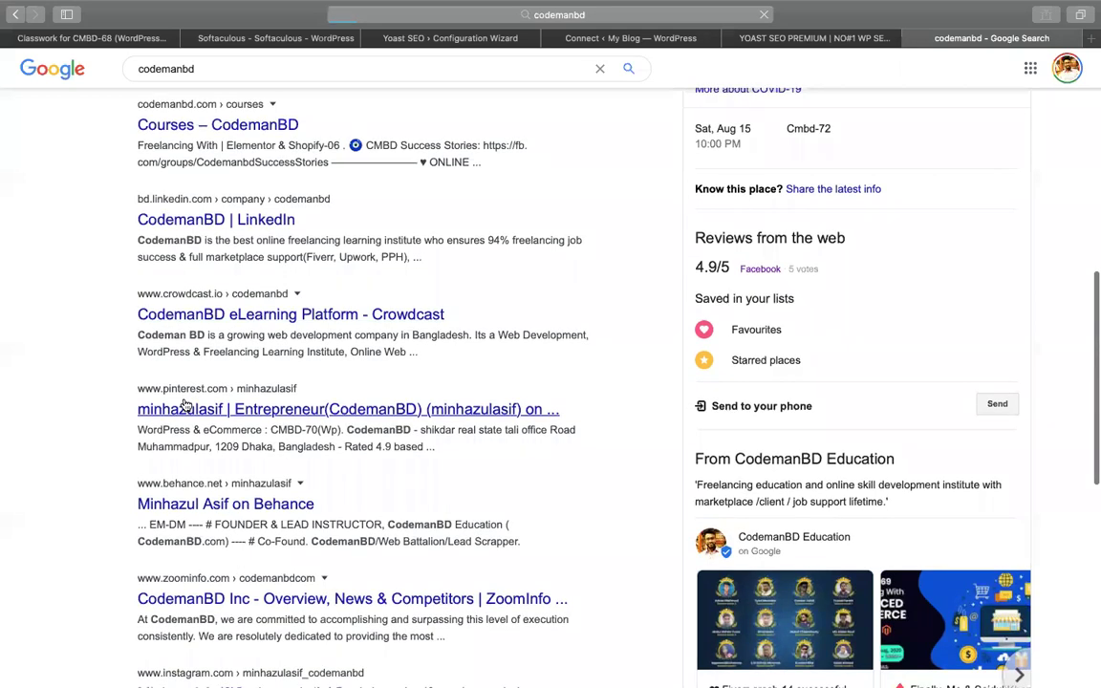
scroll(182, 392, "down", 2)
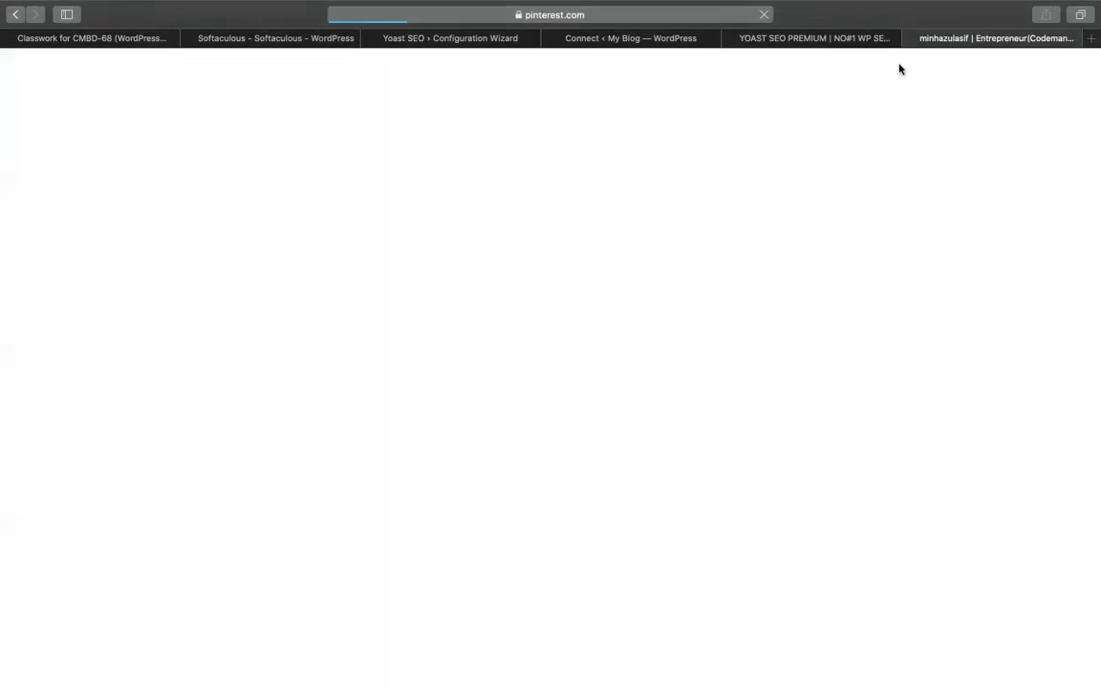
left_click(14, 15)
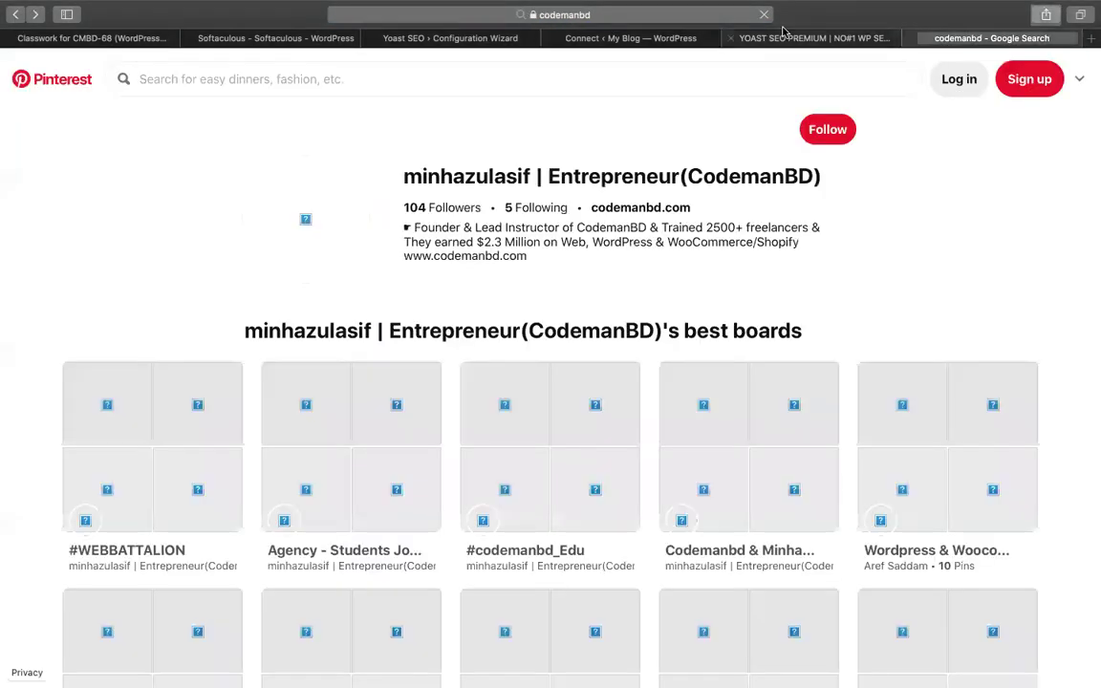
left_click(731, 37)
left_click(595, 39)
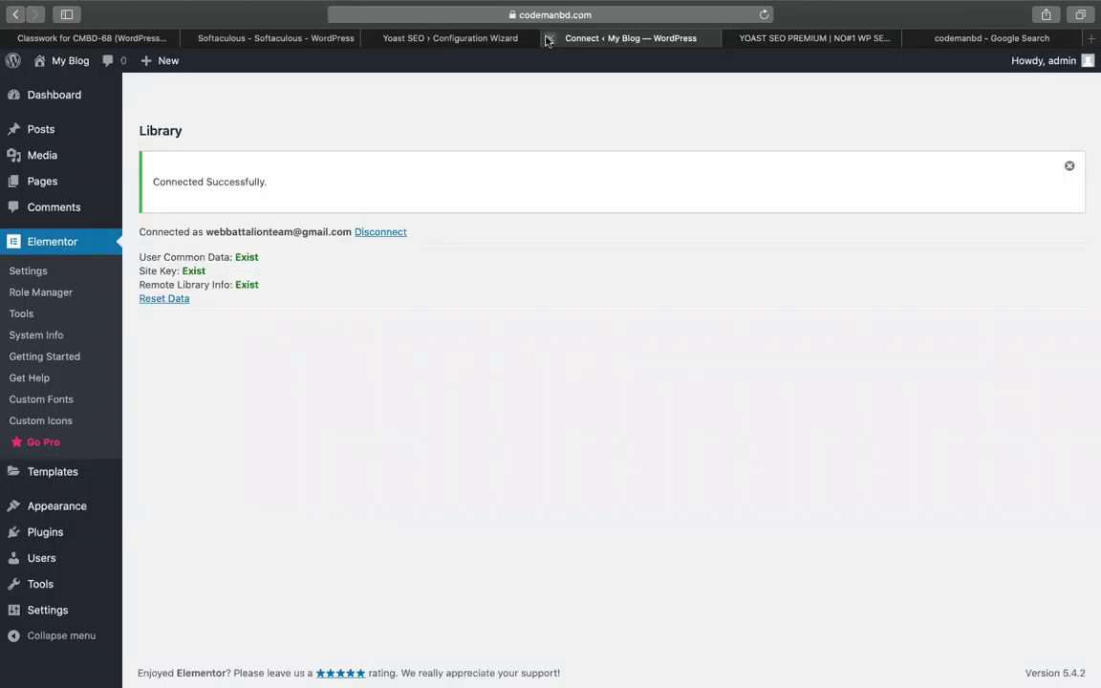
key("super+w")
type("ht")
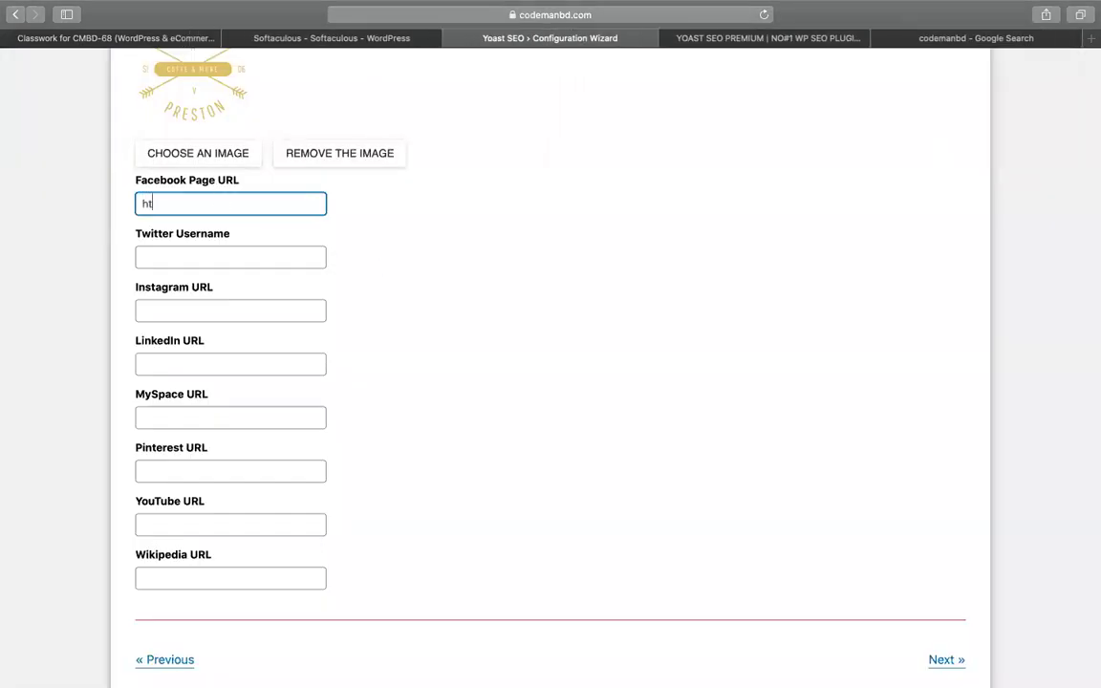
type("tps://facebook.com/codemanbd")
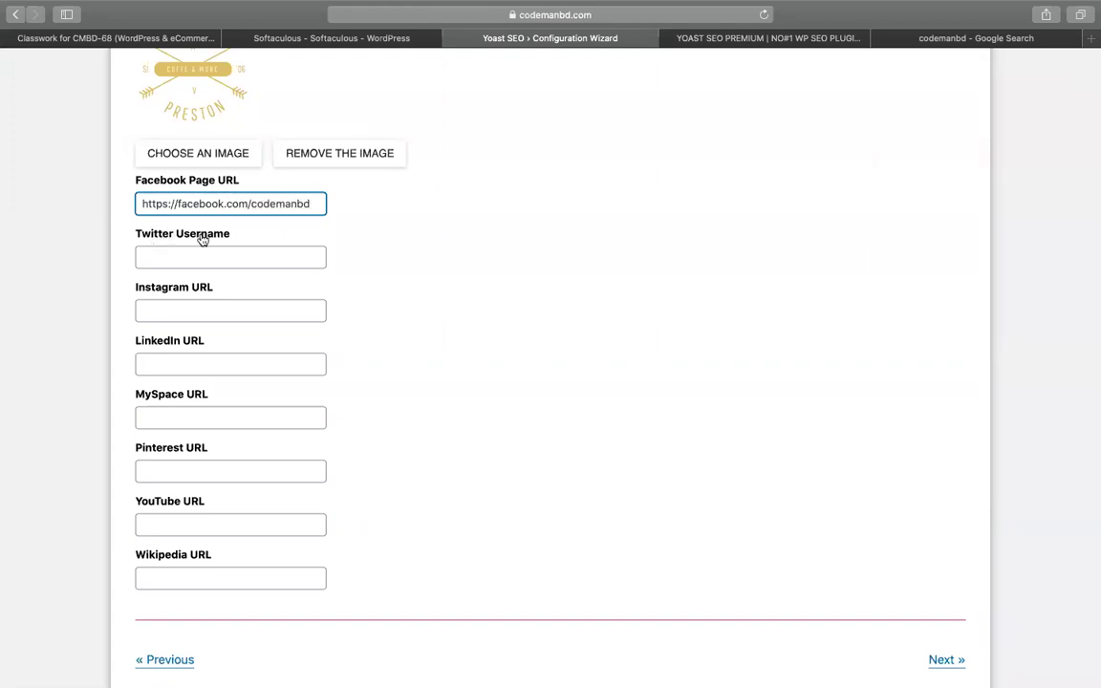
key("super+a")
left_click(644, 321)
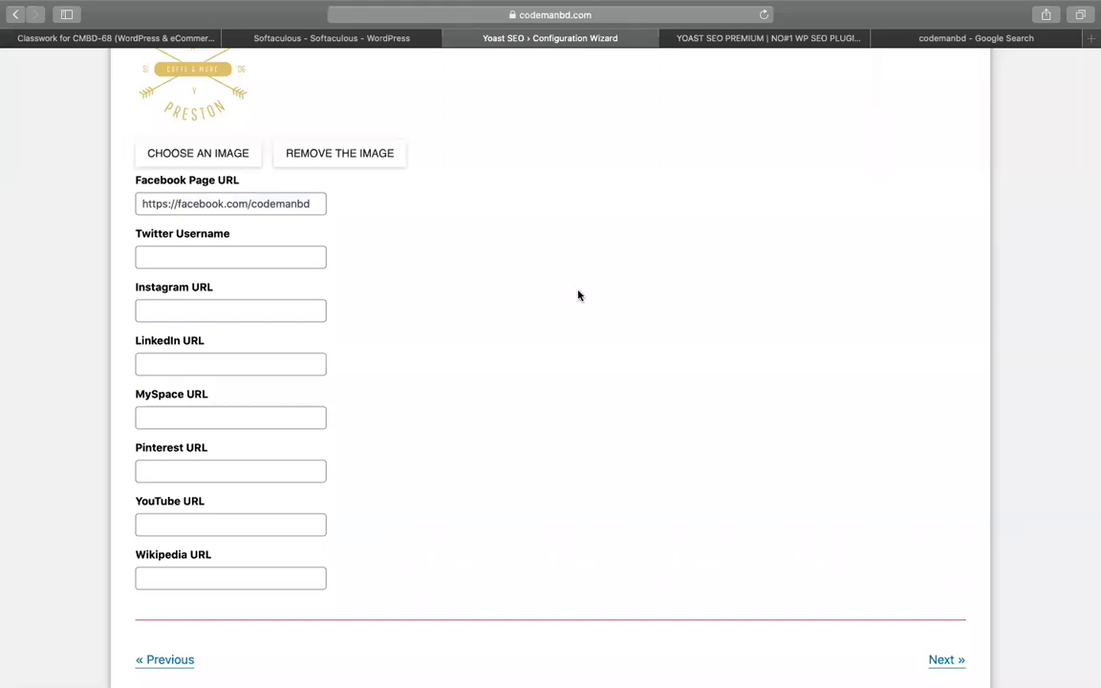
scroll(577, 295, "down", 3)
left_click(261, 200)
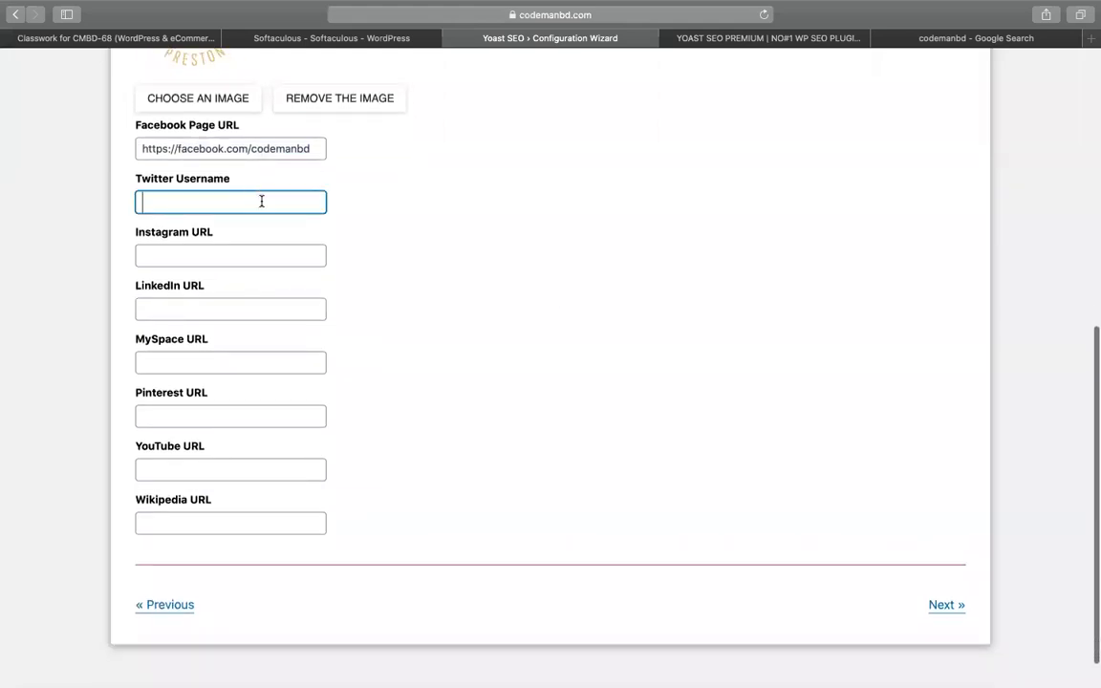
left_click(941, 661)
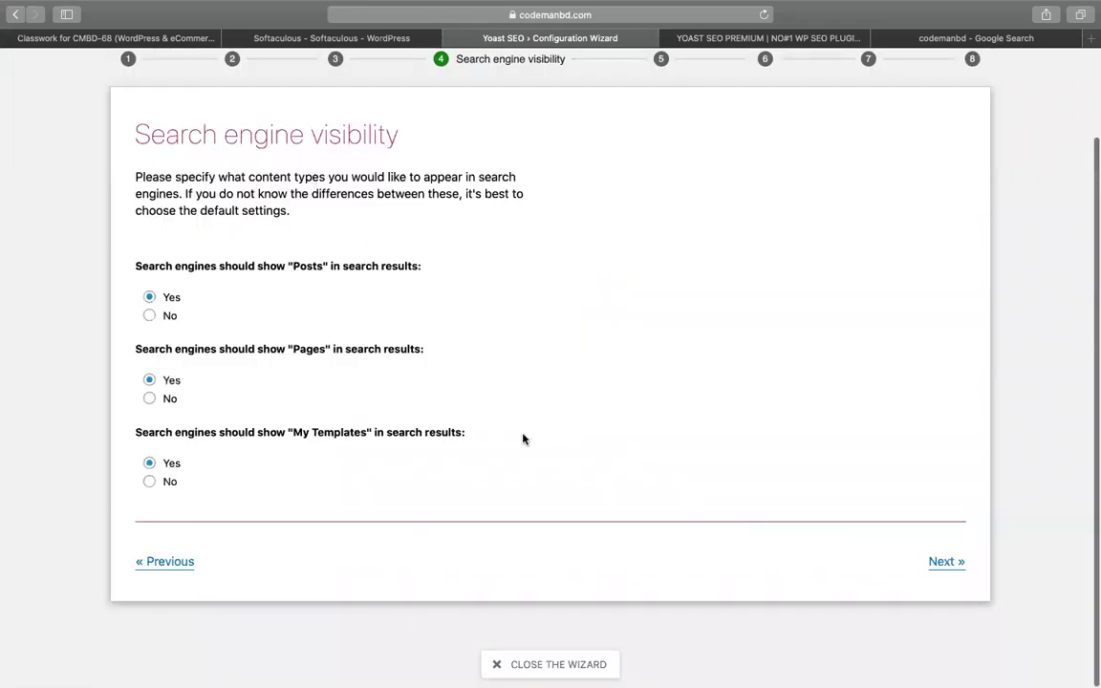
Accept the default search engine visibility and keep Multiple authors at No
left_click(944, 564)
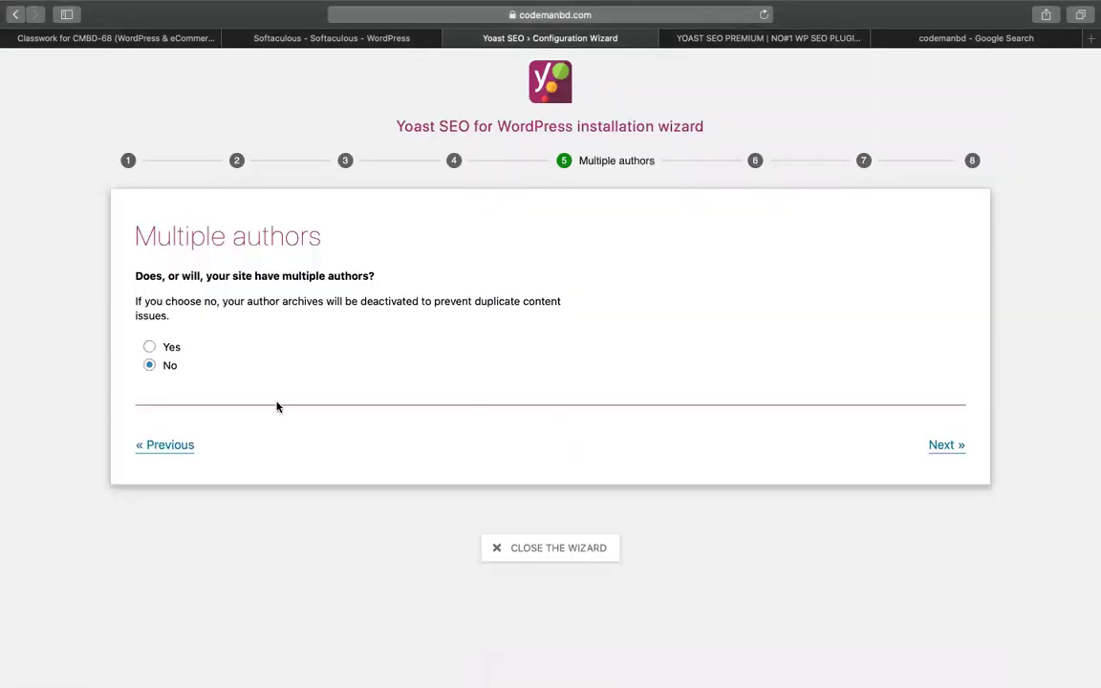
triple_click(242, 275)
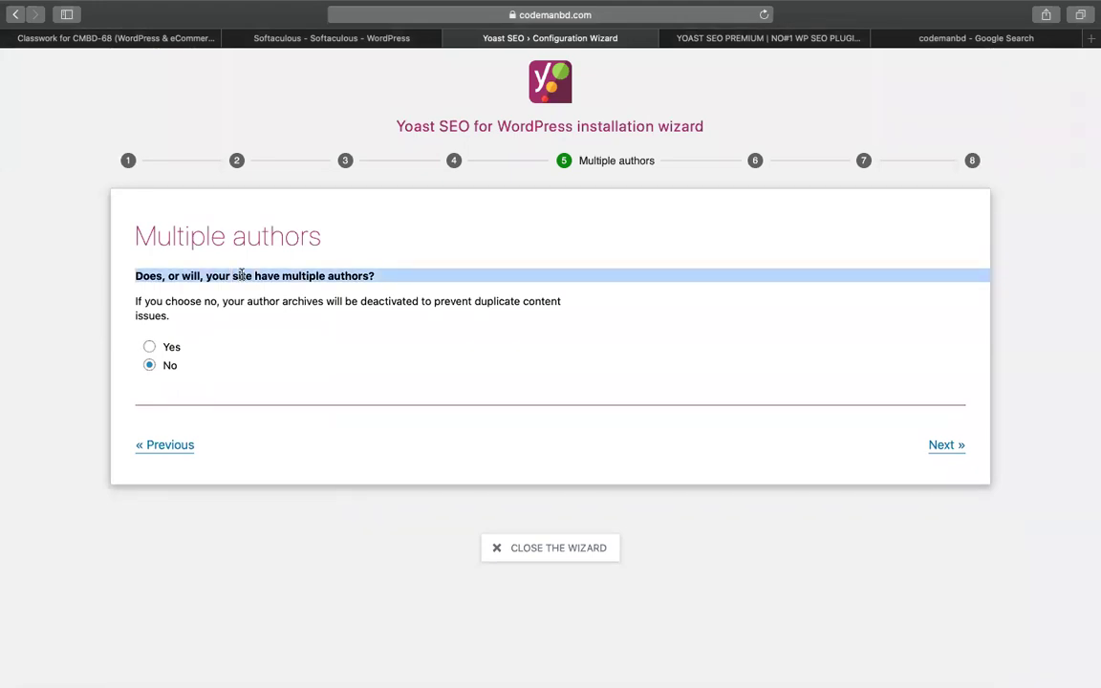
left_click(242, 276)
double_click(242, 275)
triple_click(242, 275)
left_click(954, 444)
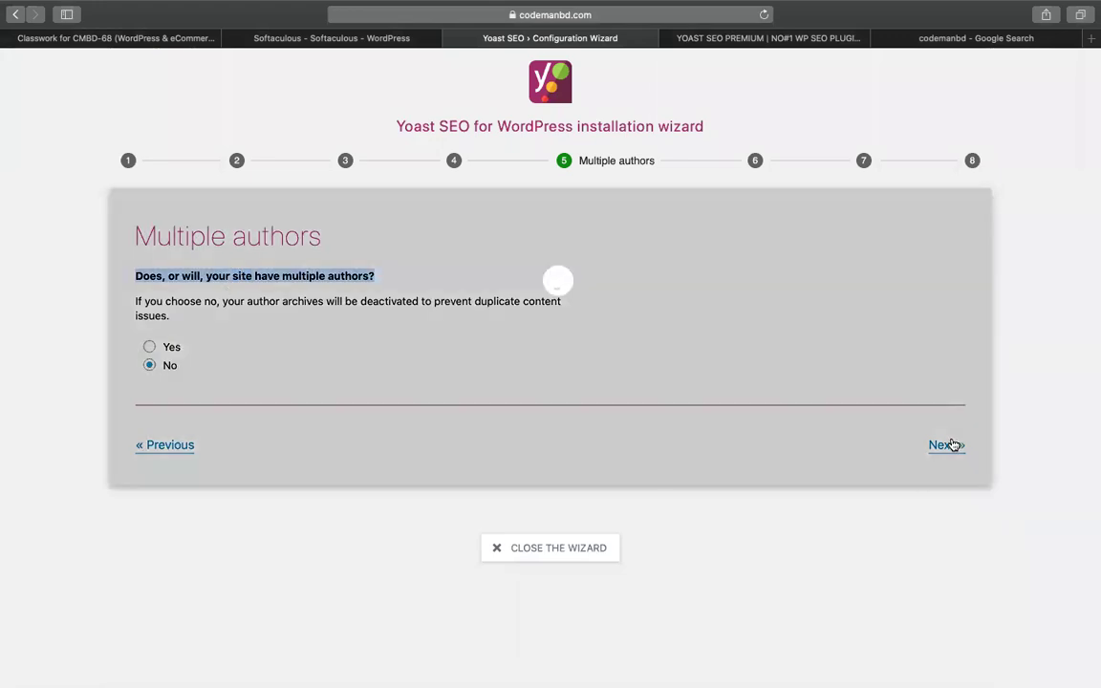
Replace the website name My Blog with CMBD HOTEL and continue
triple_click(214, 395)
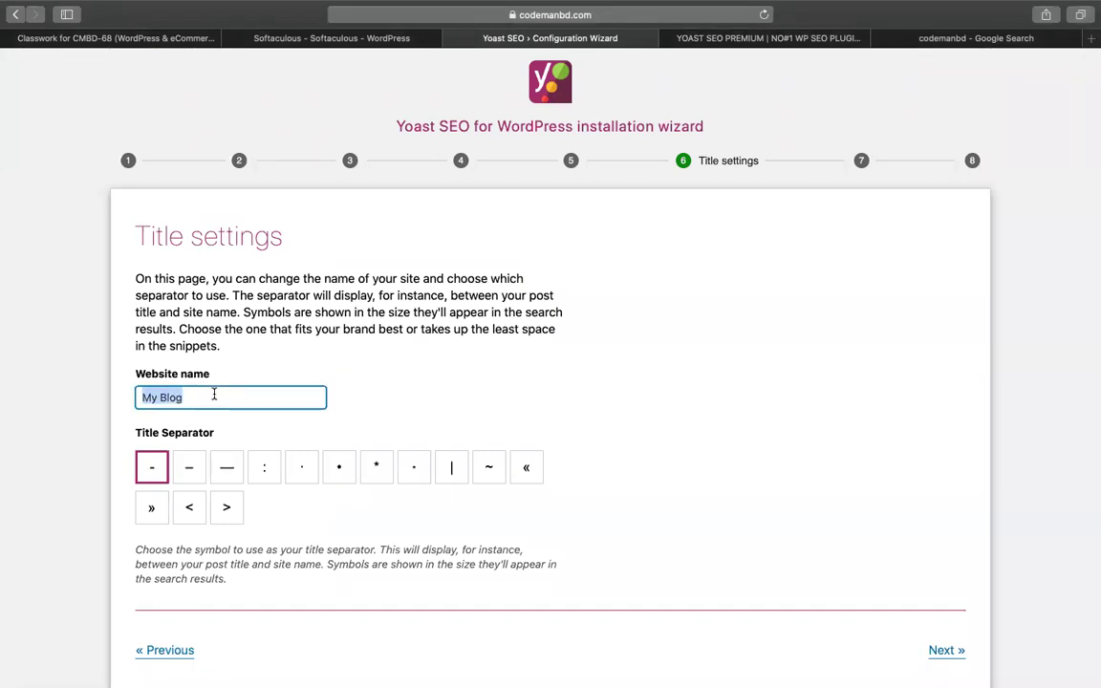
type("CMBD HOTEL")
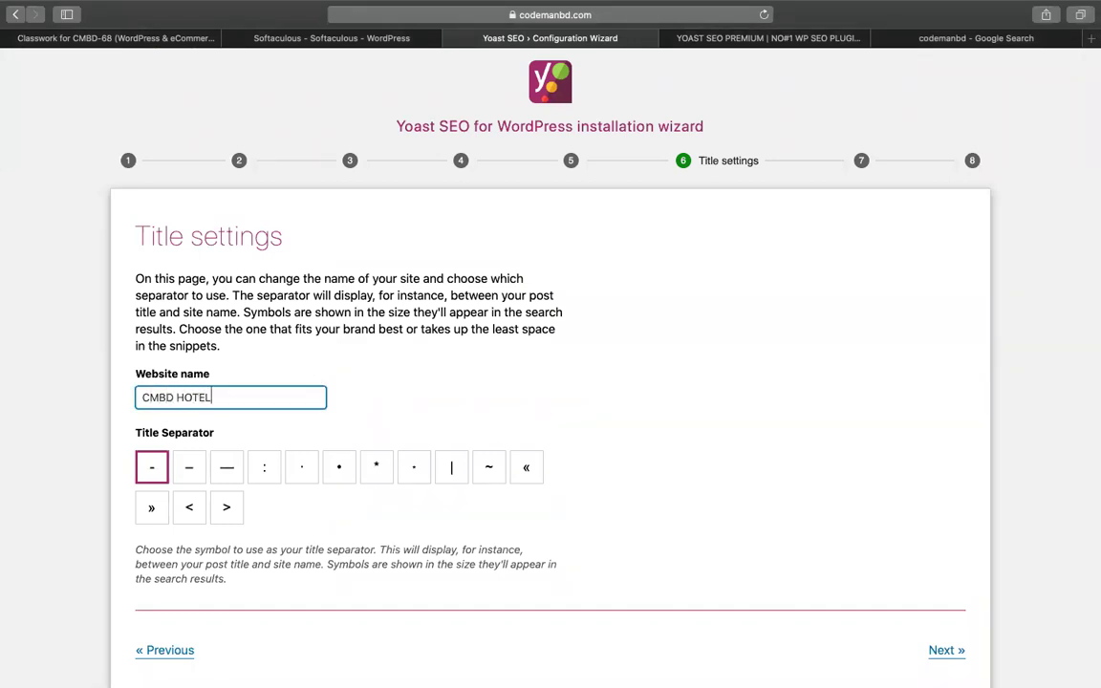
scroll(506, 352, "down", 2)
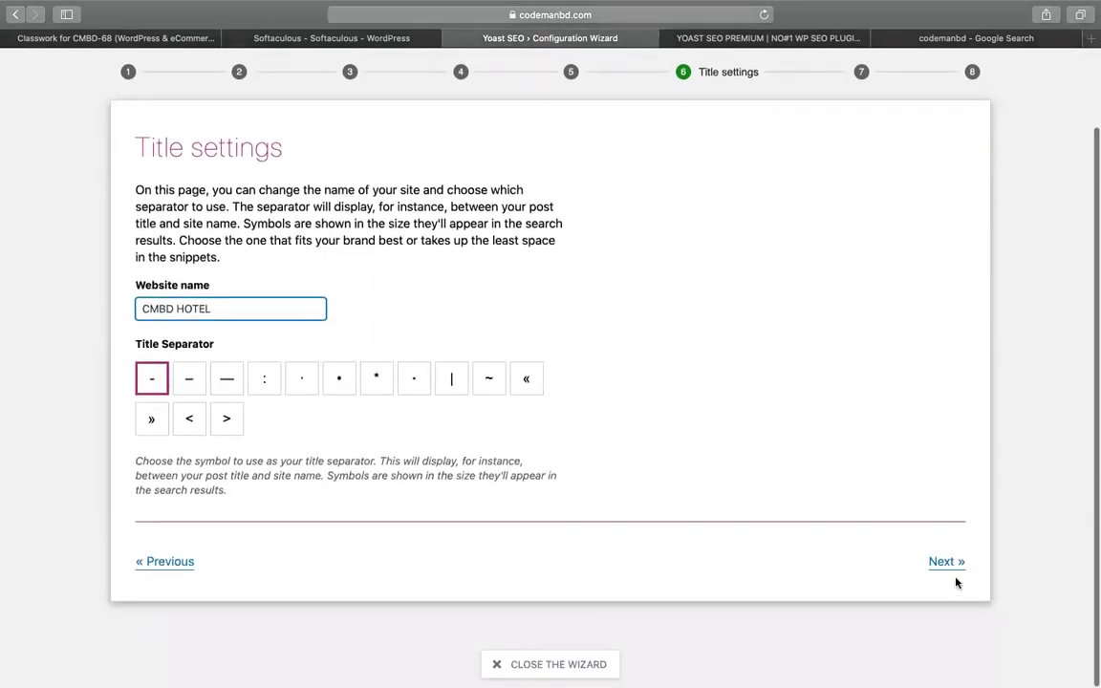
left_click(944, 562)
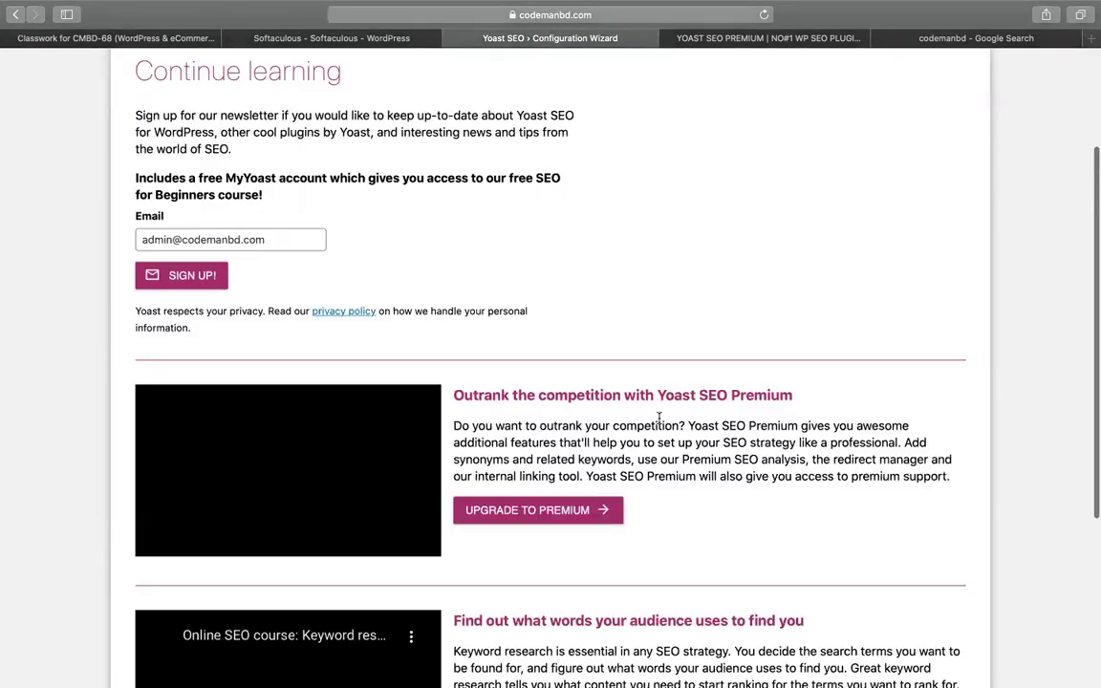
Step through the remaining Yoast wizard pages and close the completed wizard
left_click(169, 240)
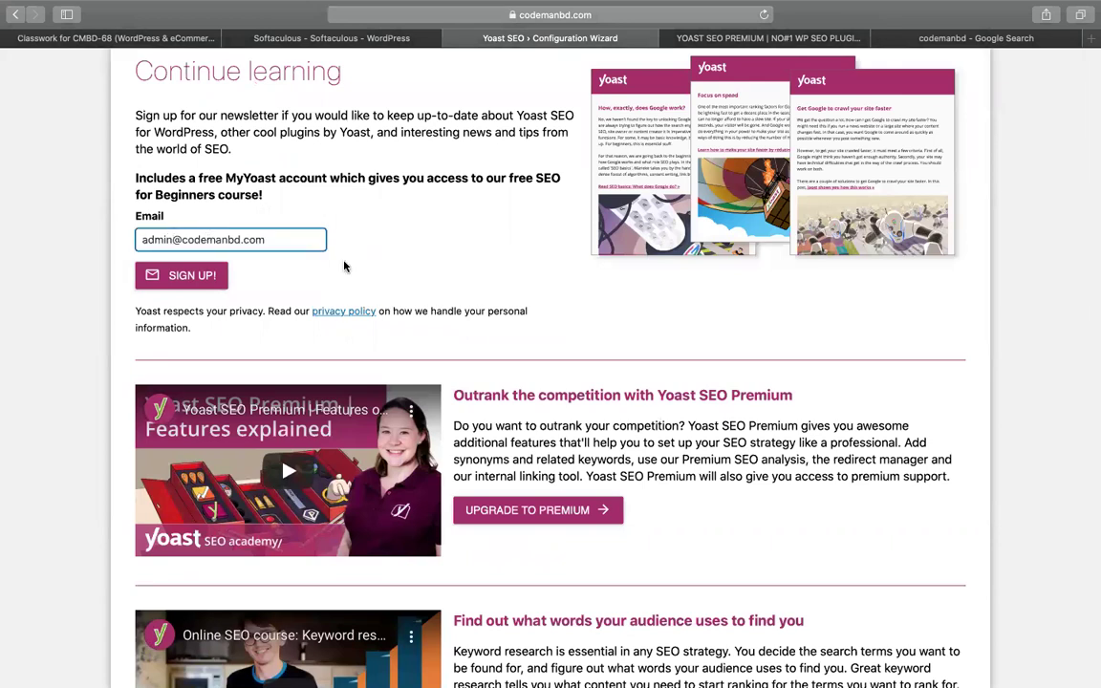
scroll(553, 277, "down", 5)
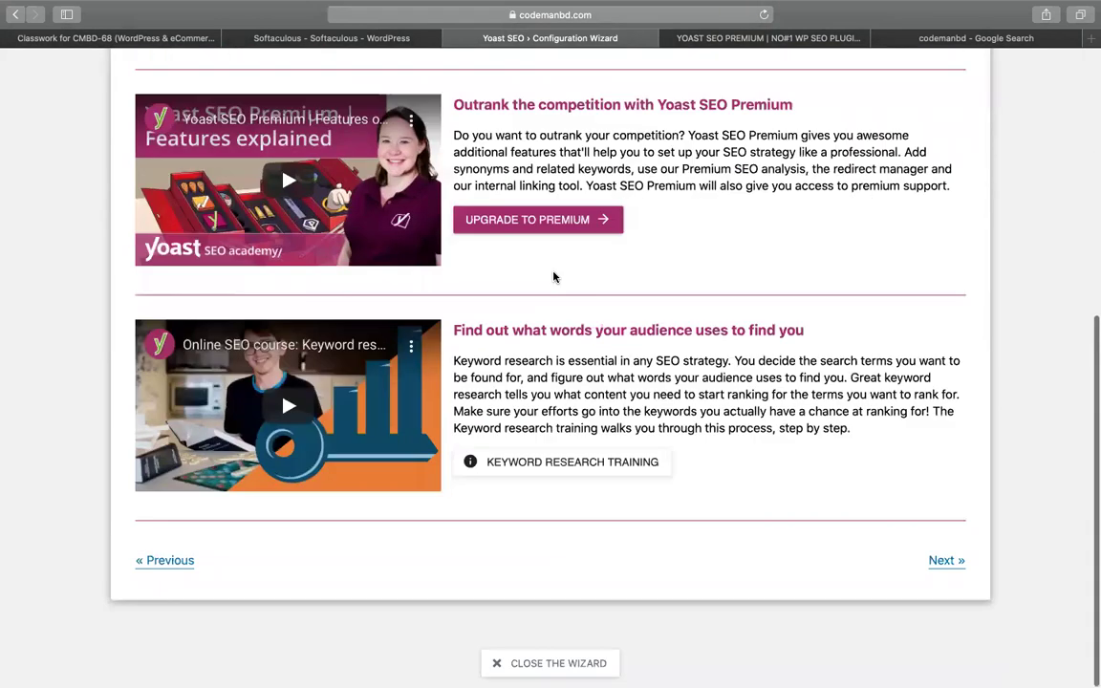
left_click(947, 561)
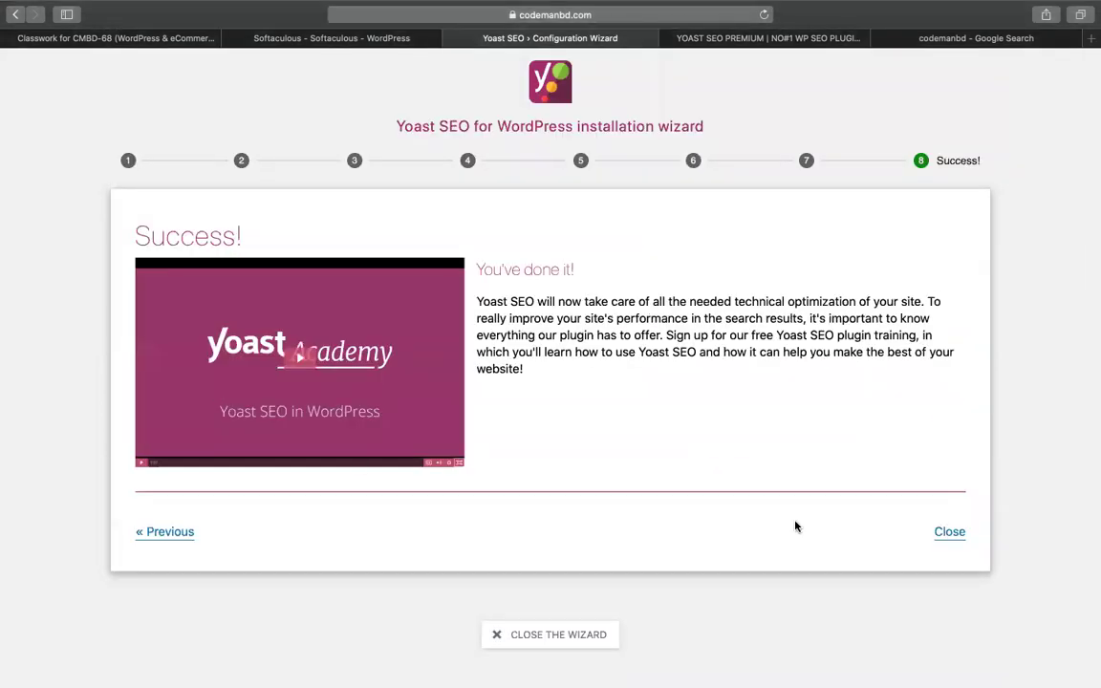
left_click(951, 541)
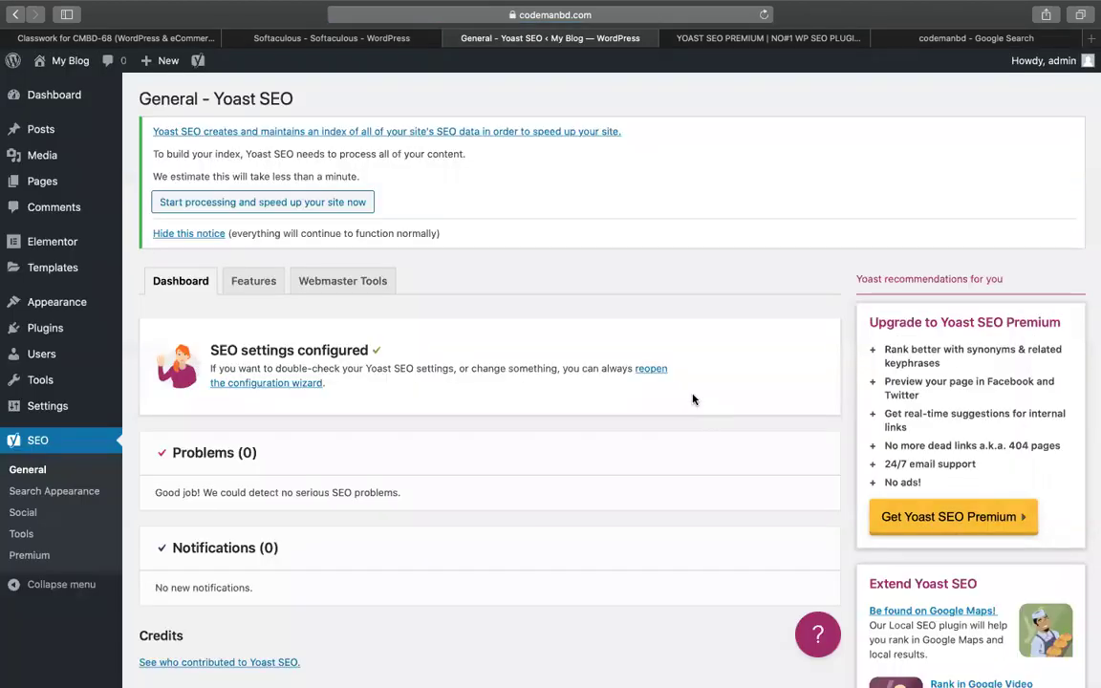
Look over the Yoast General dashboard, then return to the YOAST SEO PREMIUM notes sheet
scroll(694, 399, "down", 2)
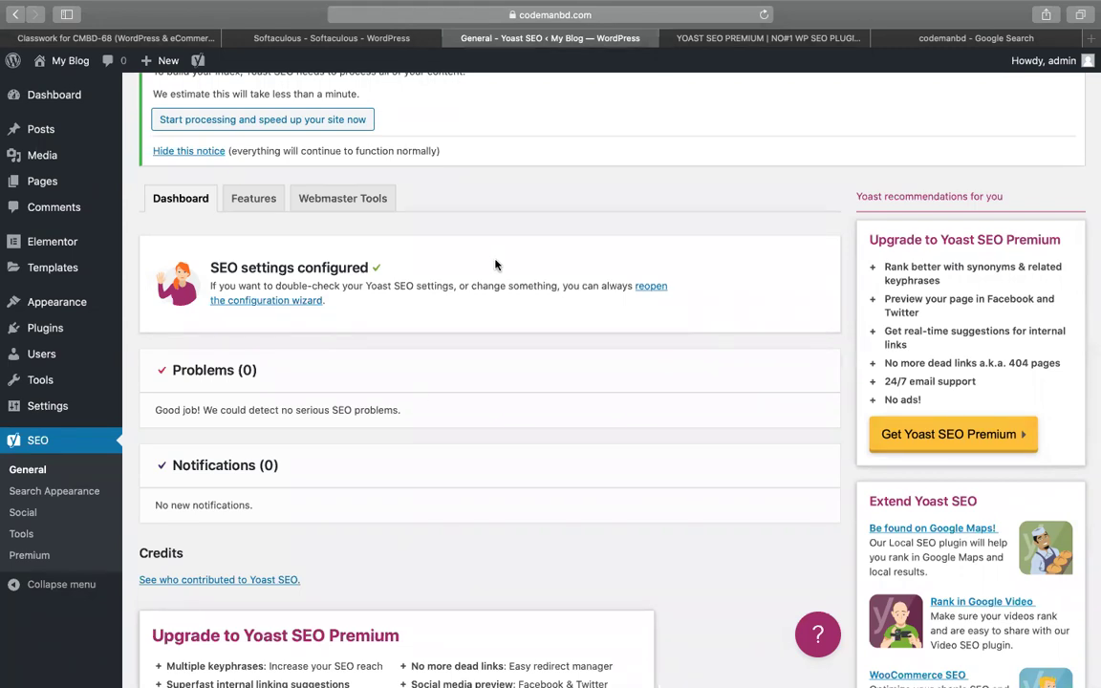
scroll(499, 263, "down", 2)
left_click(829, 36)
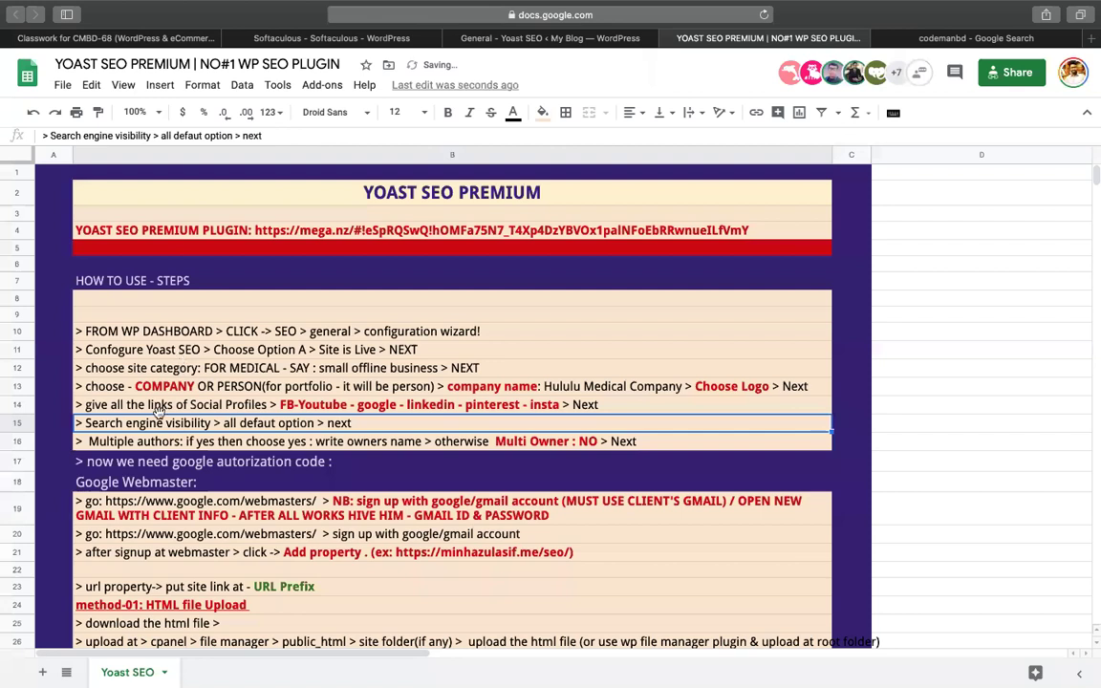
Browse the notes sheet rows down to the Google Webmaster sign-up step
key("Down")
left_click(198, 425)
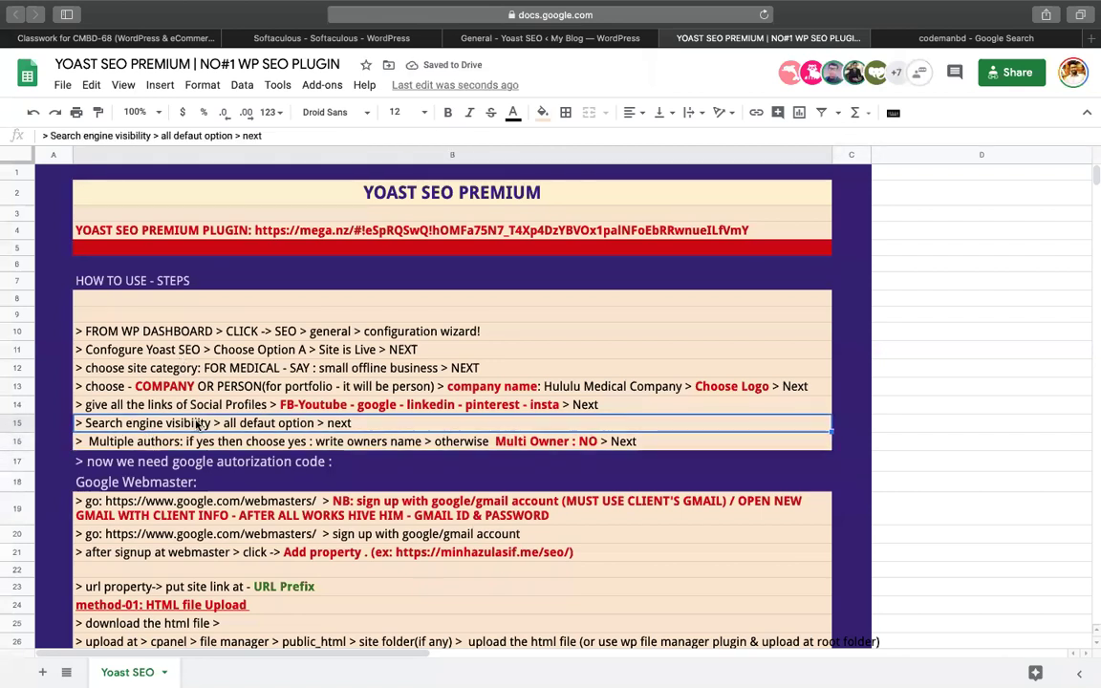
left_click(170, 406)
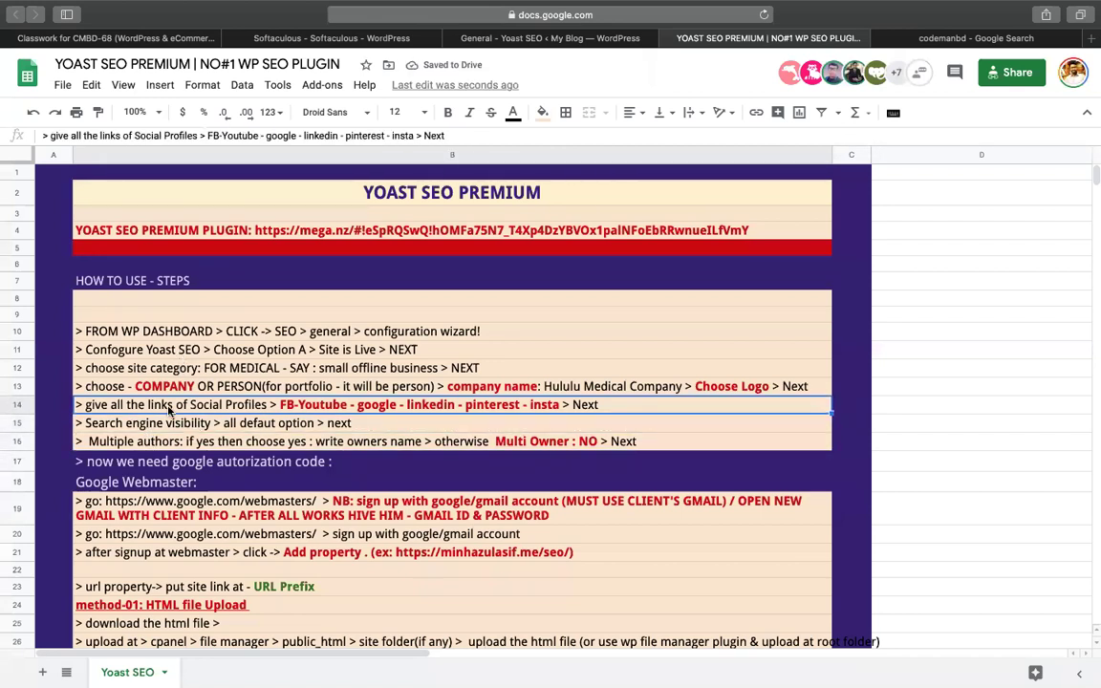
key("Up")
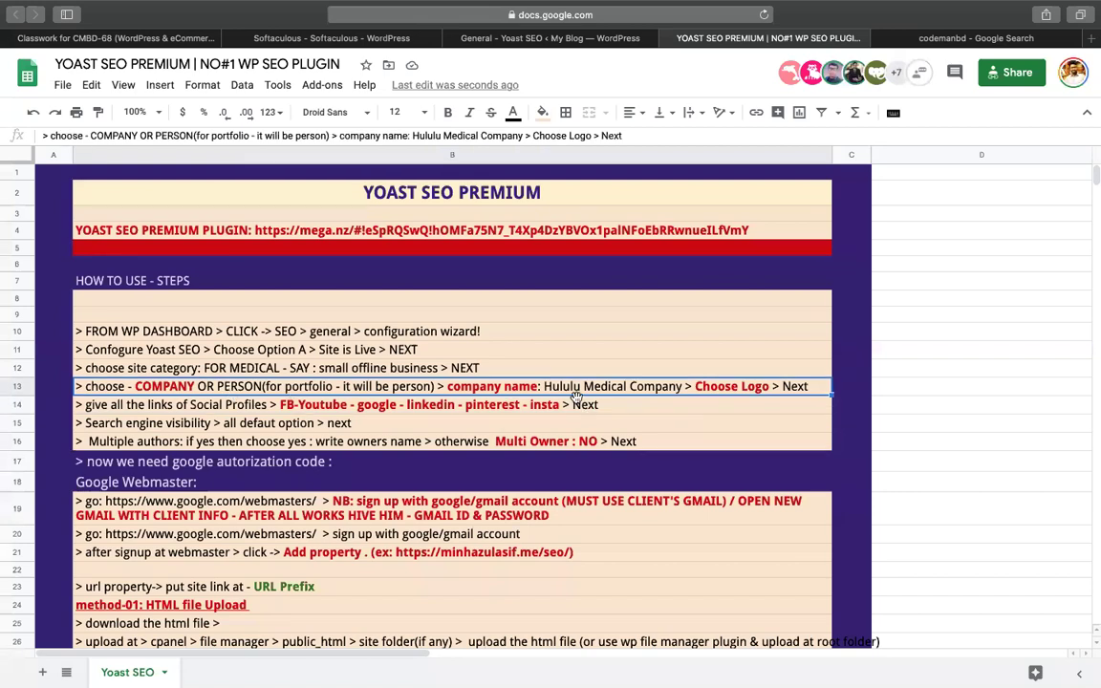
scroll(430, 435, "down", 2)
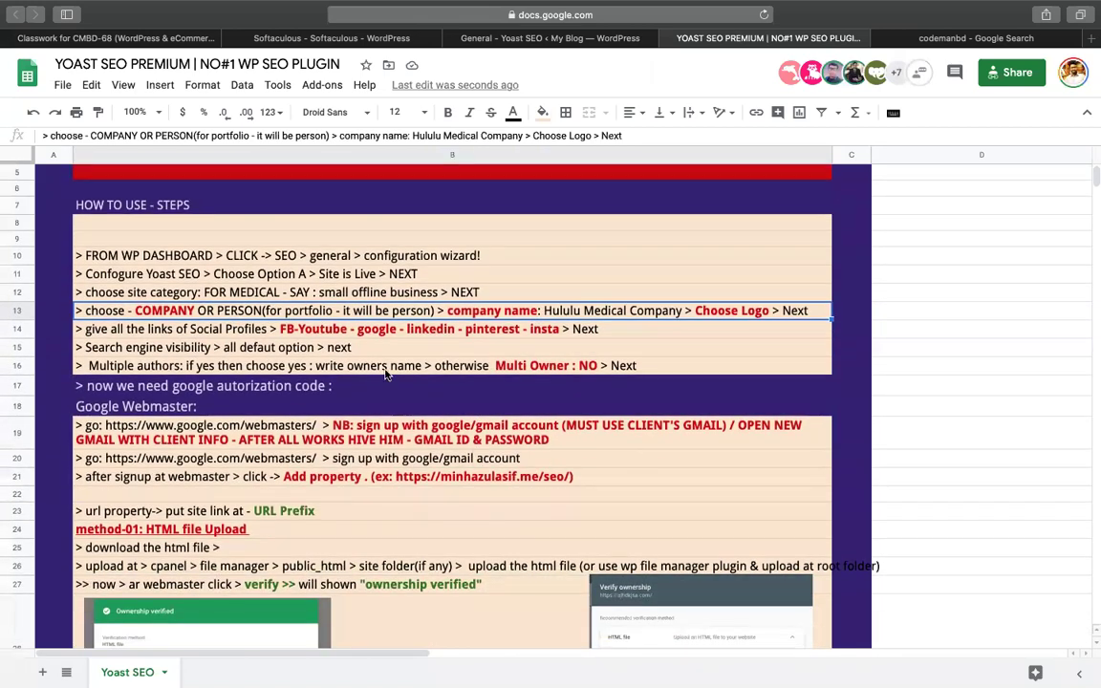
left_click(386, 372)
left_click(269, 387)
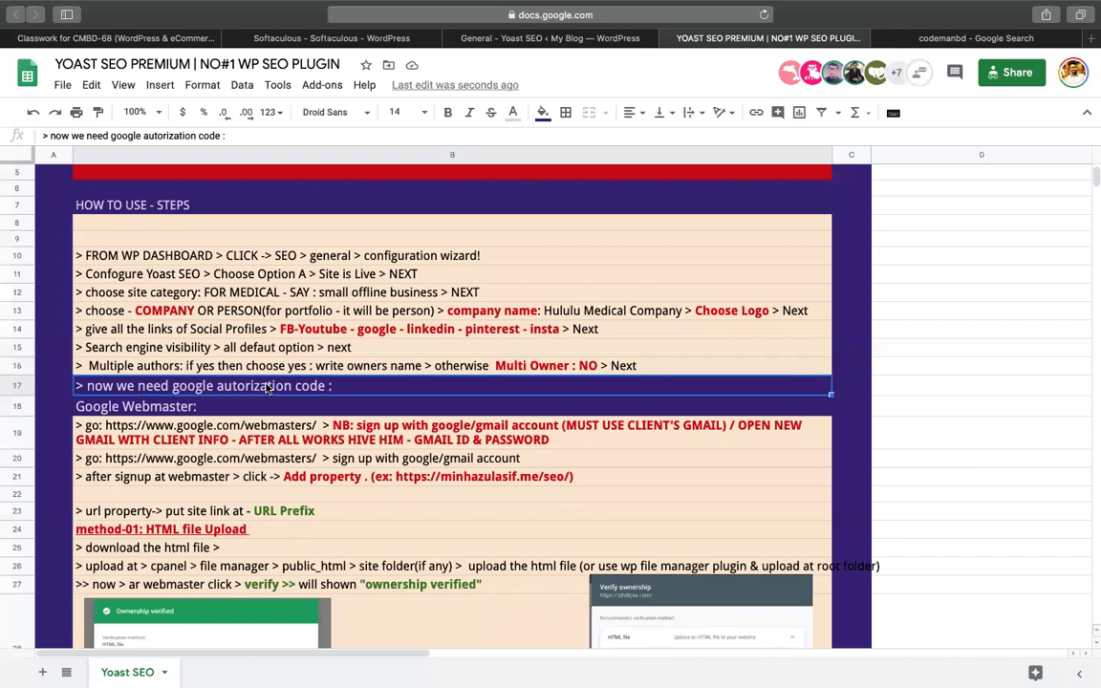
scroll(251, 349, "down", 2)
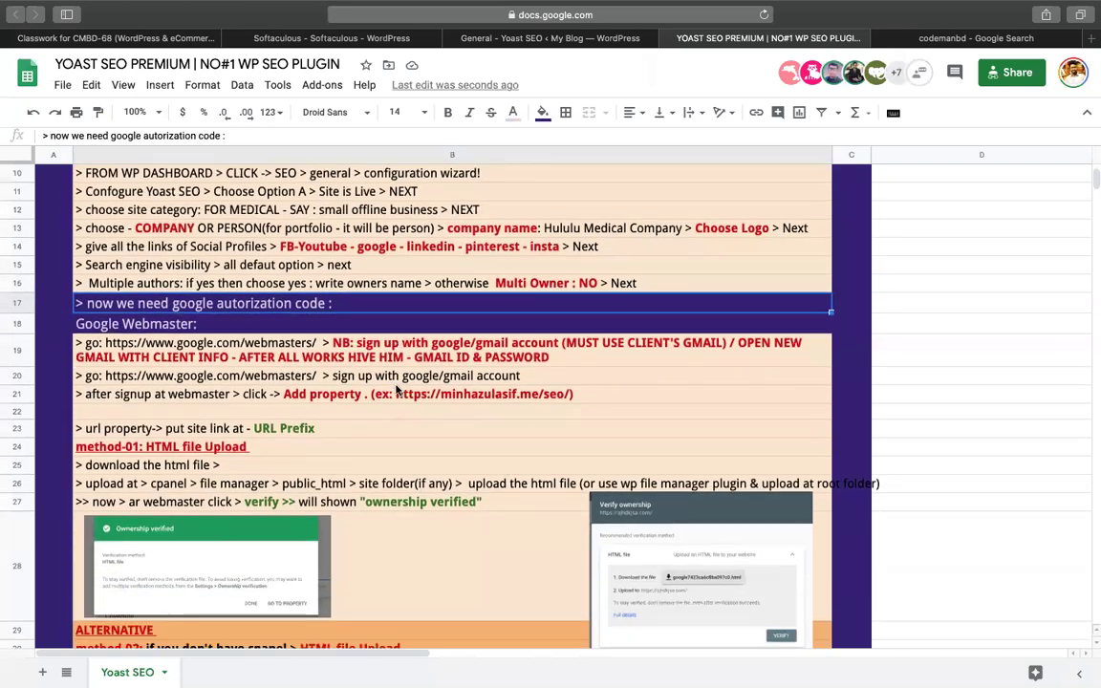
left_click(254, 342)
Copy the webmasters URL from the sheet into the Google tab's address bar
left_click_drag(105, 342, 316, 342)
key("super+c")
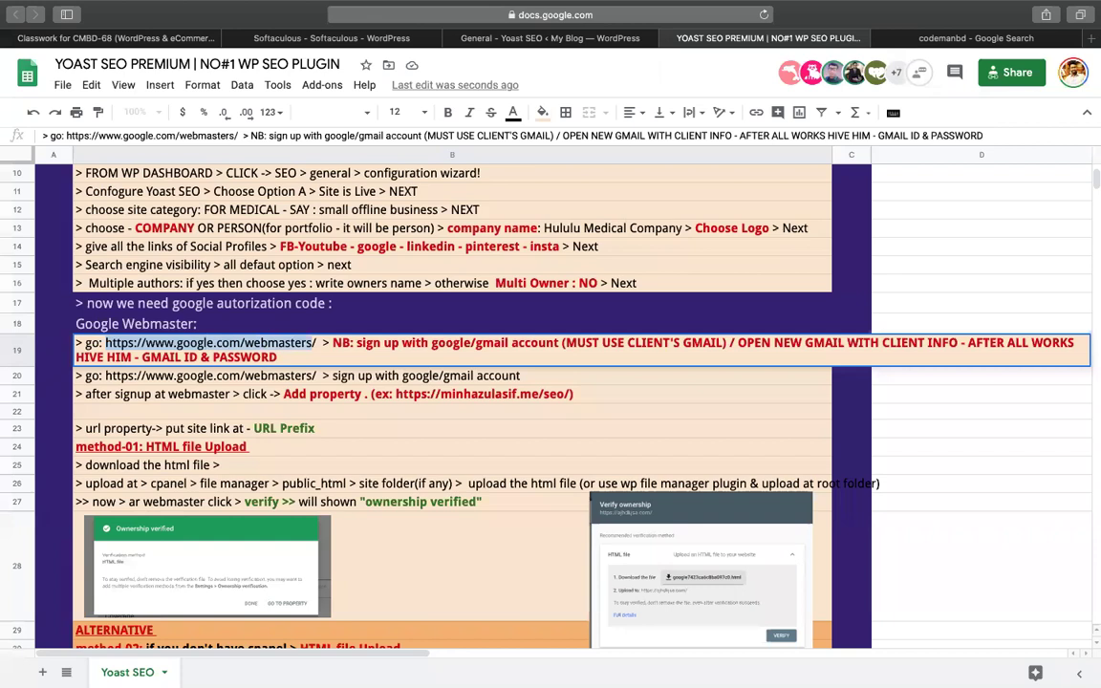
left_click(972, 41)
key("super+l")
key("super+v")
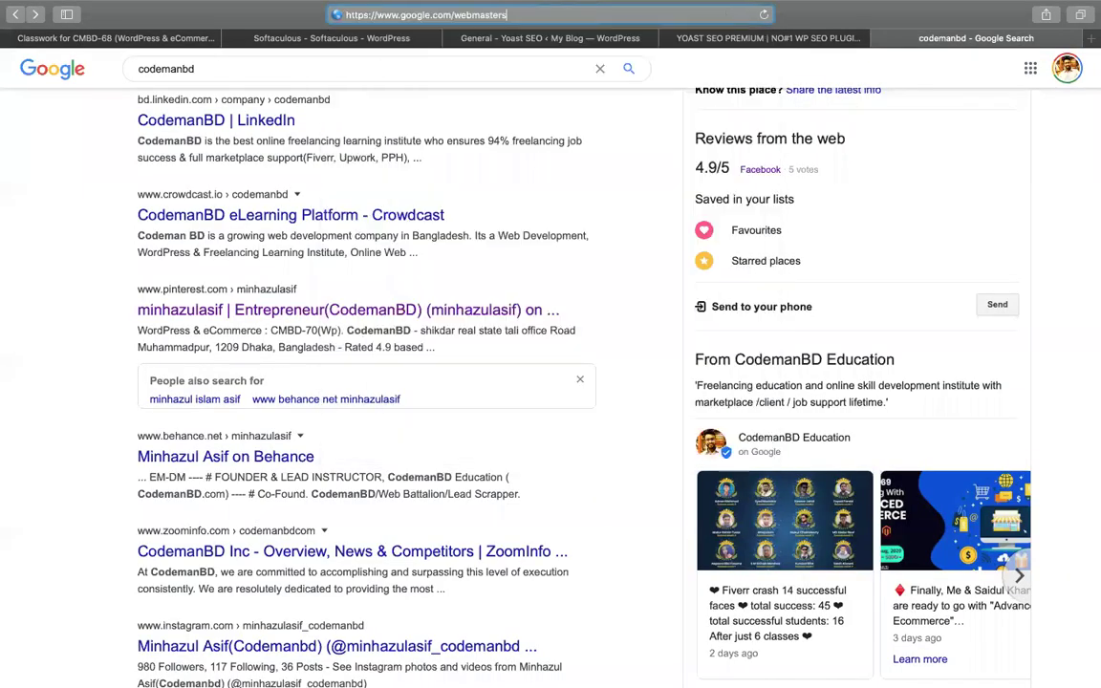
Load the webmasters page, go to Search Console, and review the property list without changes
key("Return")
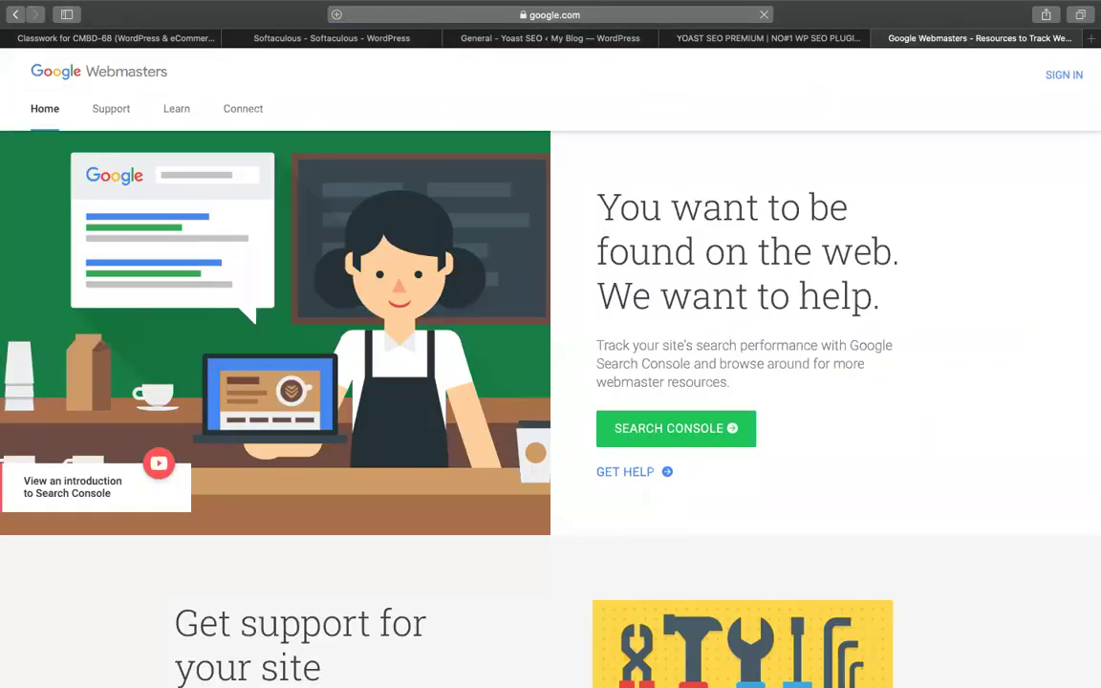
left_click(1065, 77)
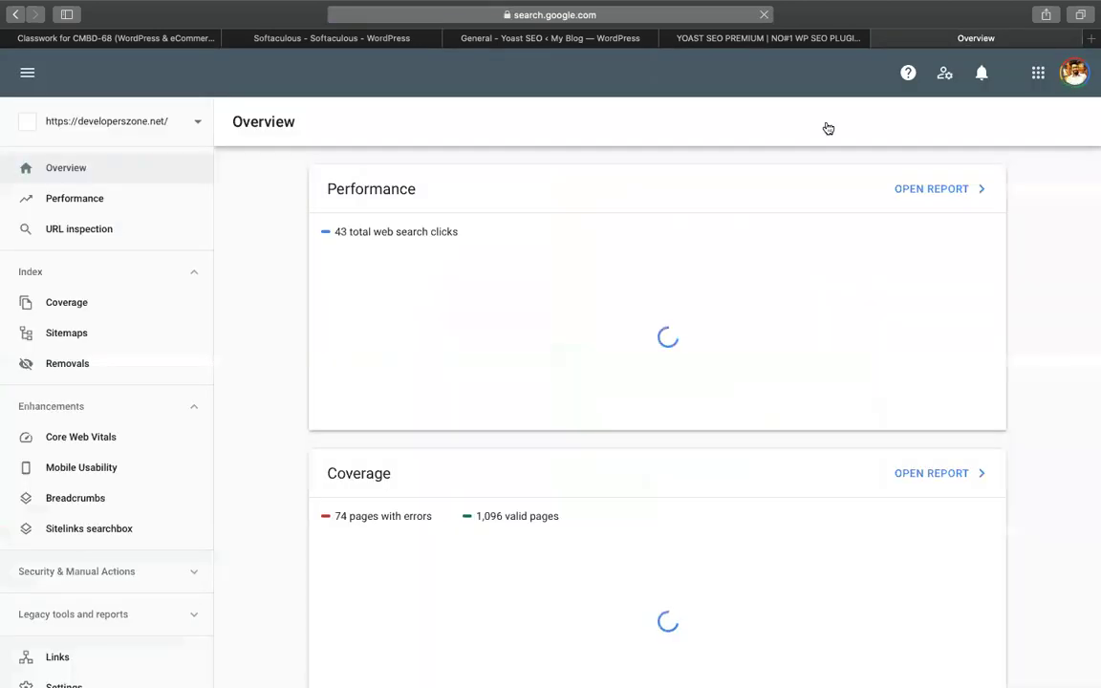
left_click(186, 123)
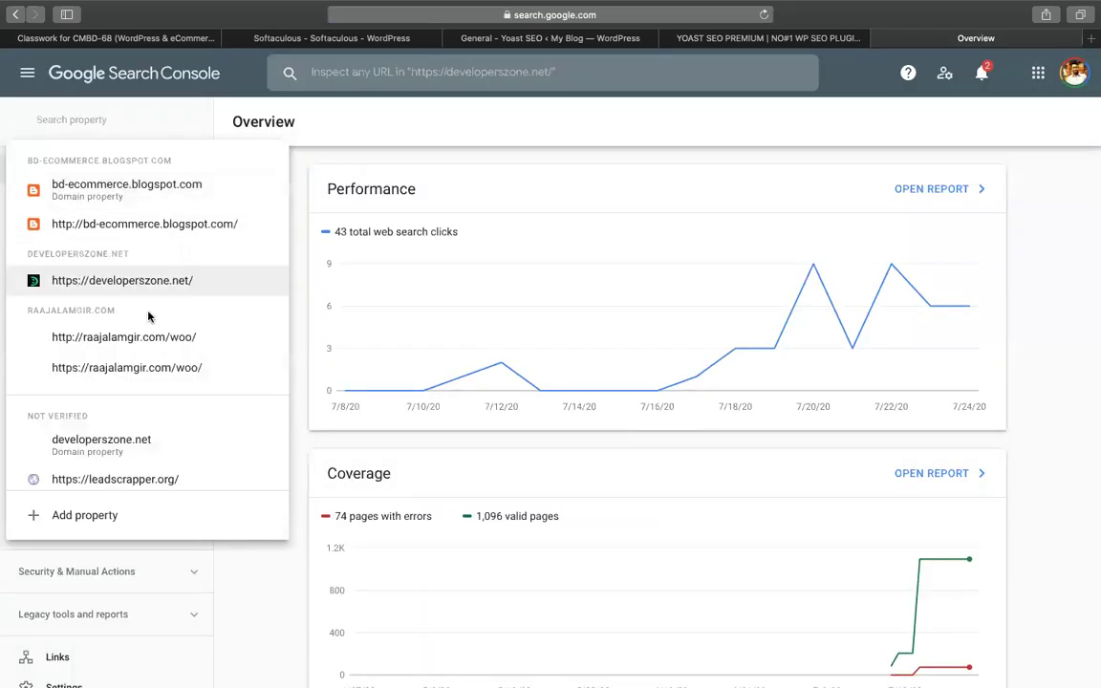
scroll(148, 364, "down", 5)
scroll(149, 364, "up", 1)
scroll(148, 364, "up", 3)
left_click(261, 563)
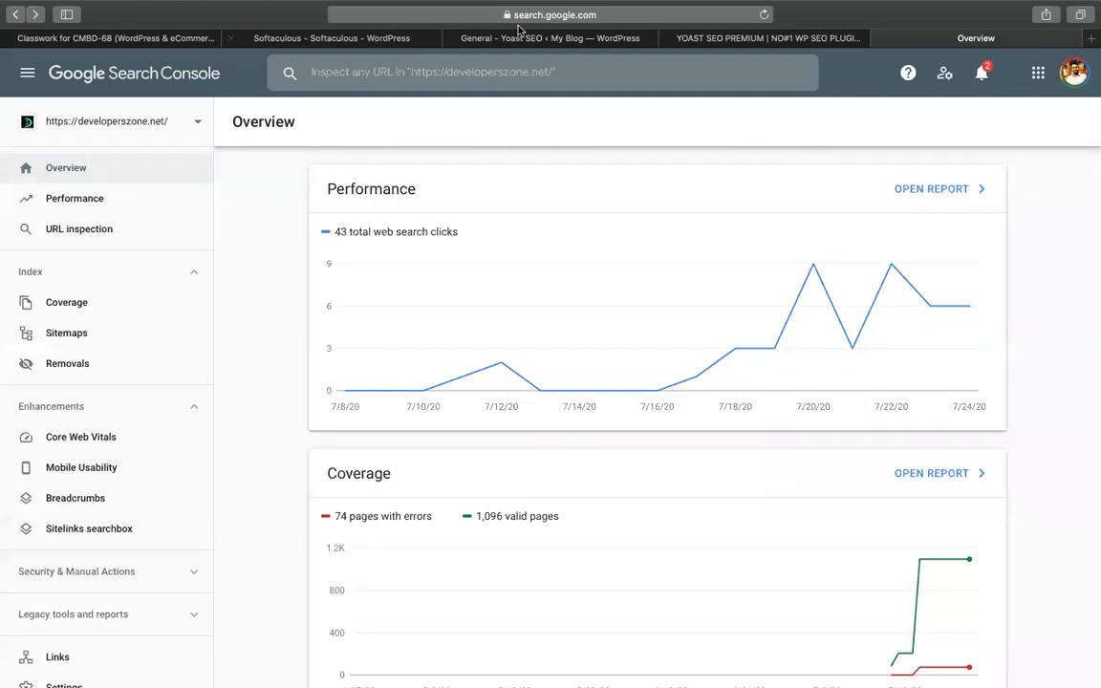
left_click(466, 36)
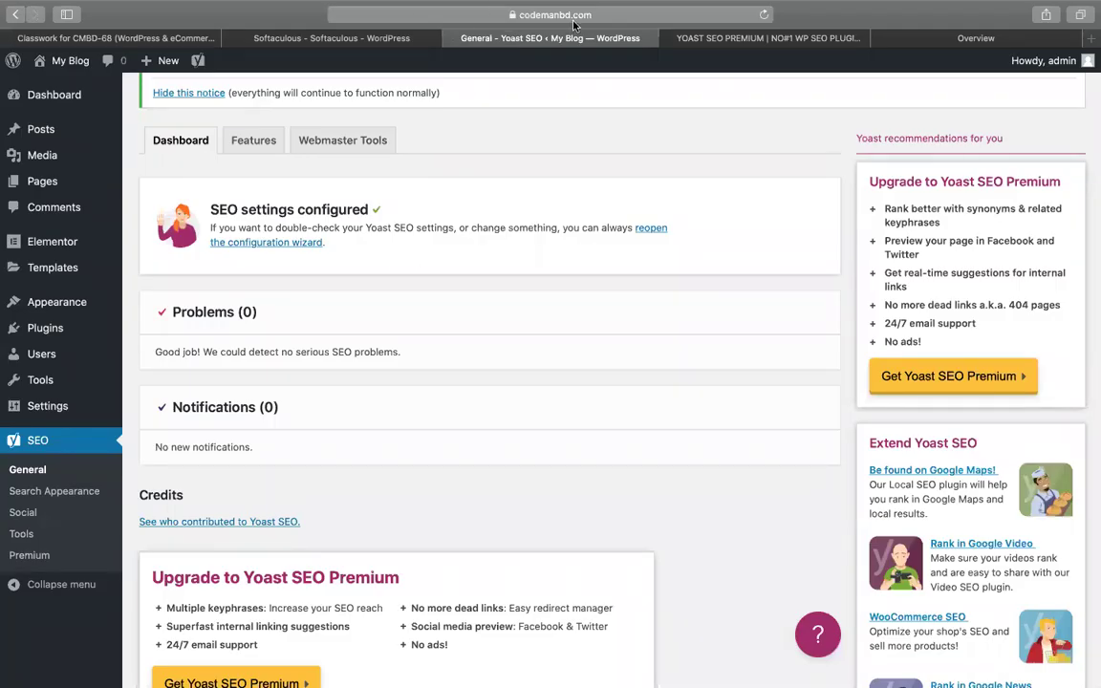
Select part of the Yoast page address, then jump back to Search Console
left_click(487, 14)
left_click_drag(468, 15, 345, 14)
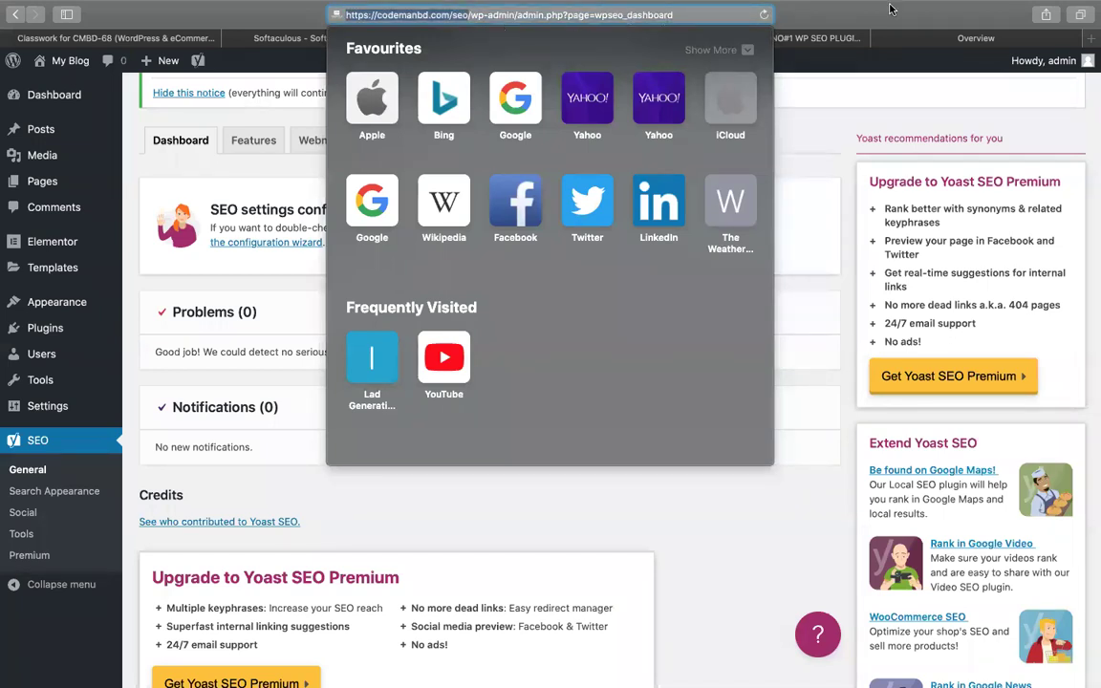
key("Escape")
key("super+9")
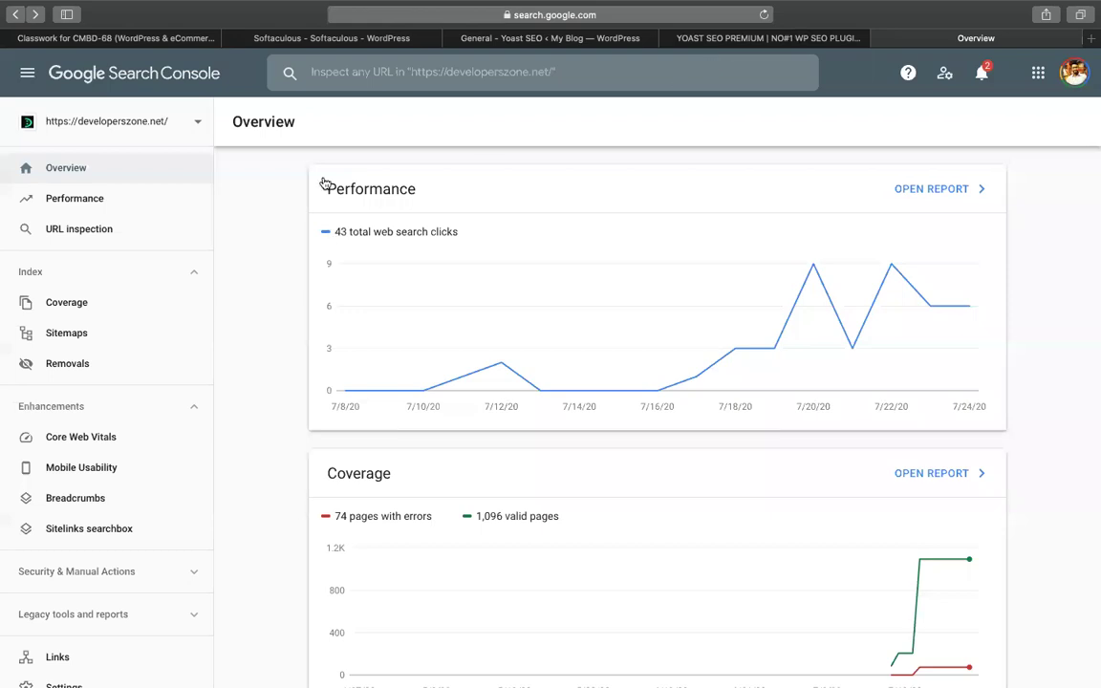
left_click(387, 39)
left_click(522, 39)
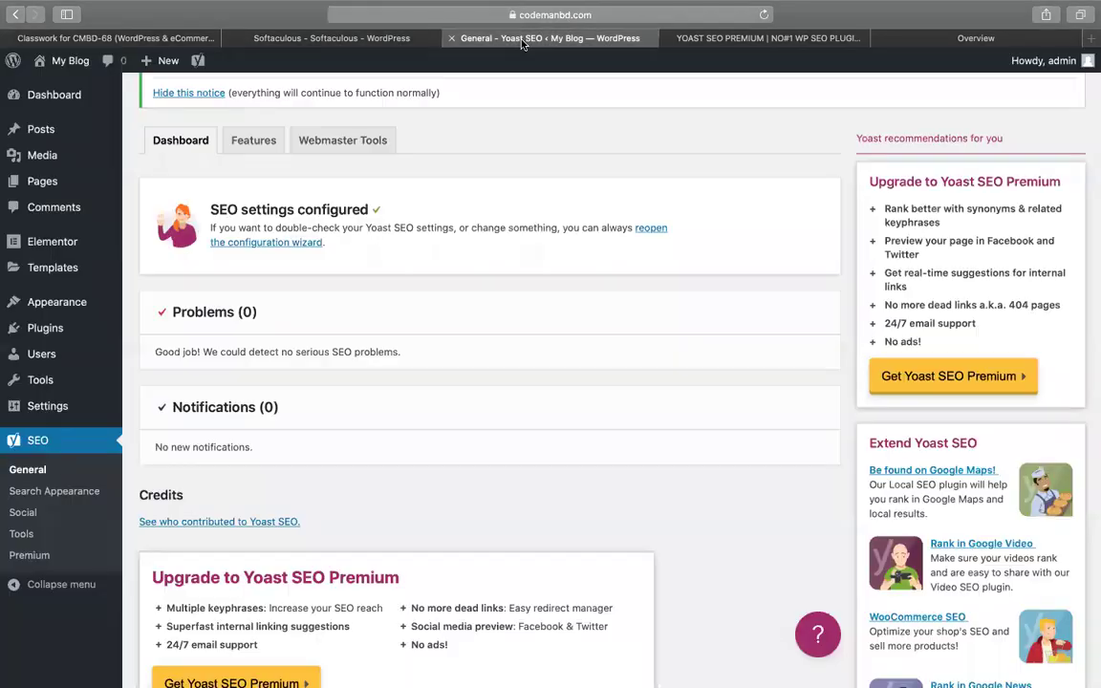
left_click(577, 15)
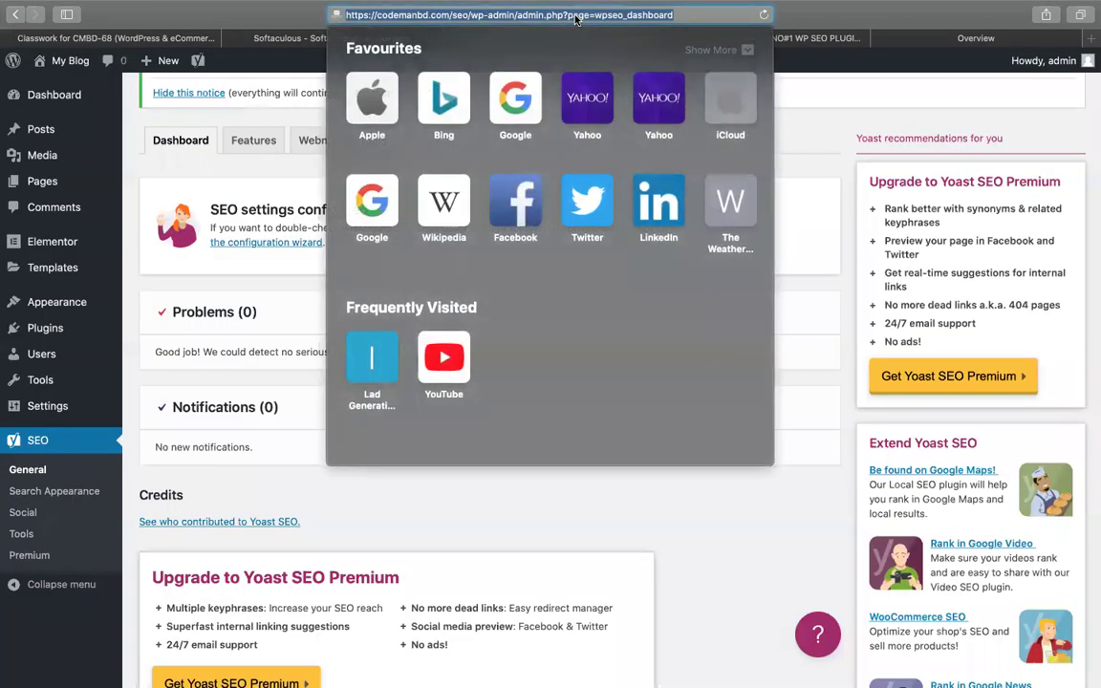
double_click(460, 15)
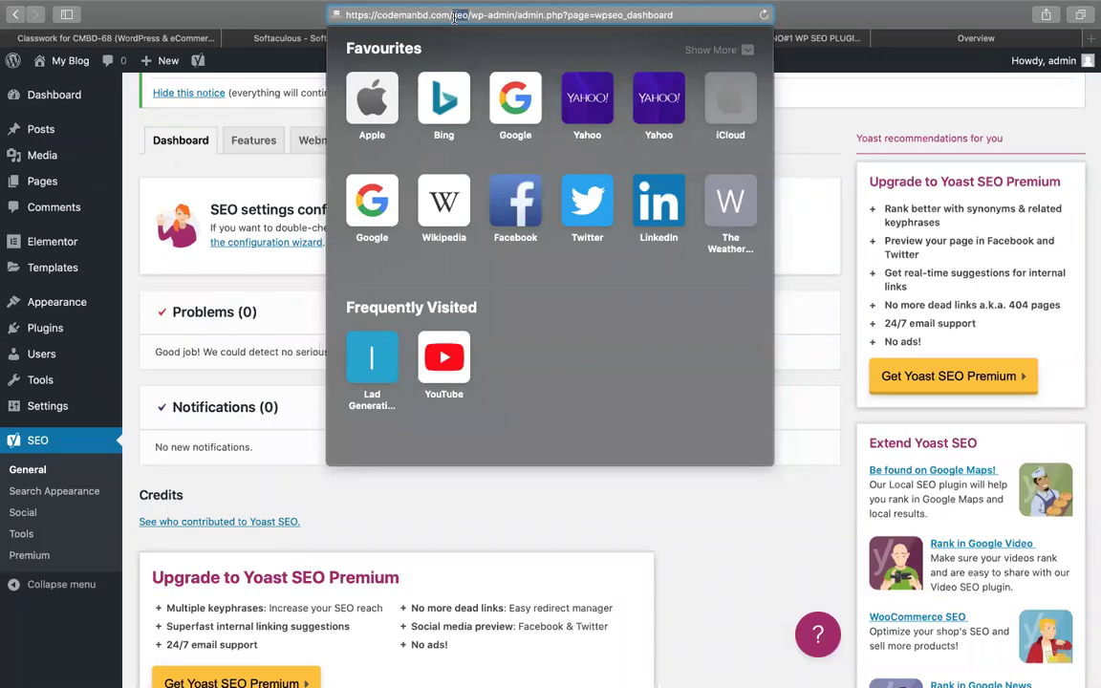
double_click(427, 14)
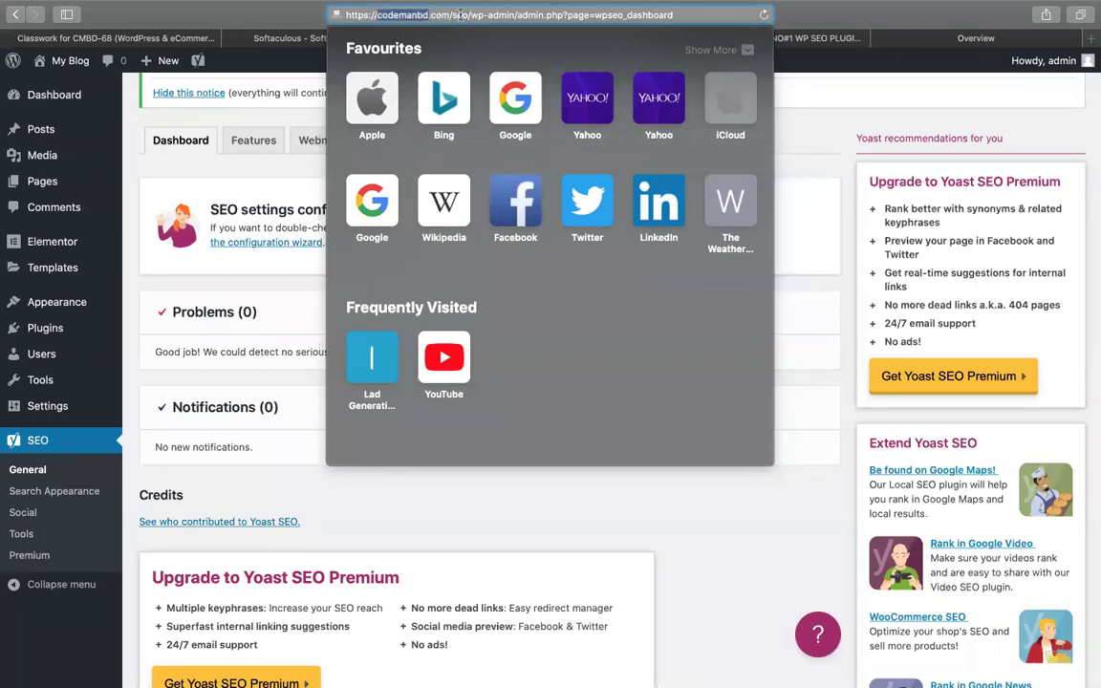
double_click(460, 15)
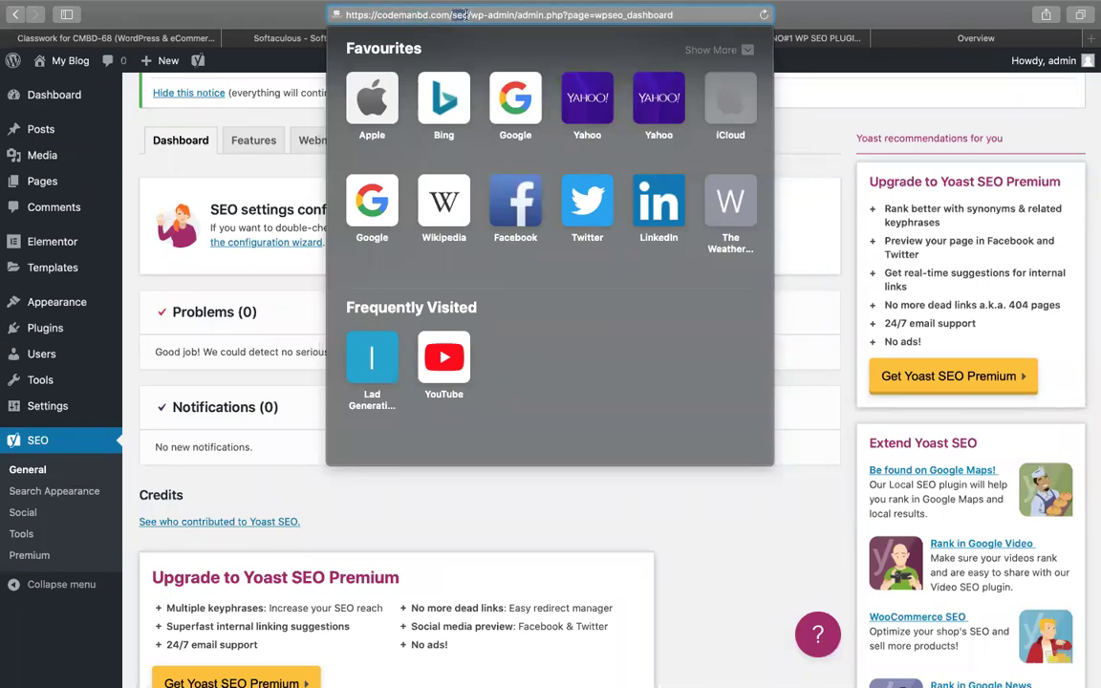
left_click(342, 12, "shift")
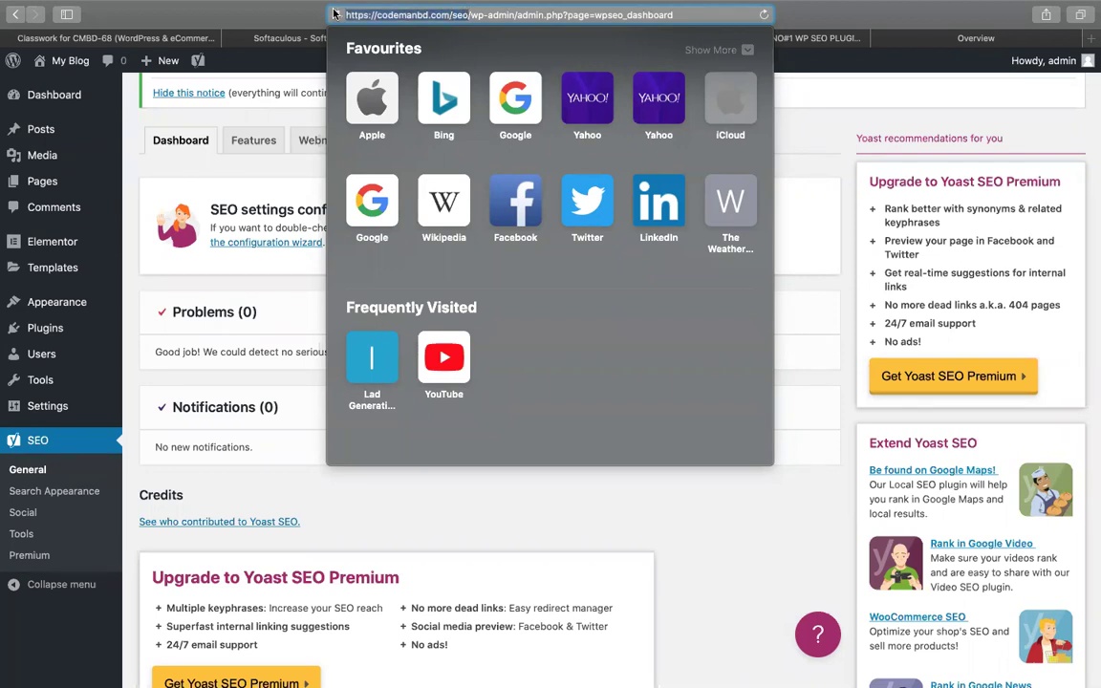
right_click(377, 14)
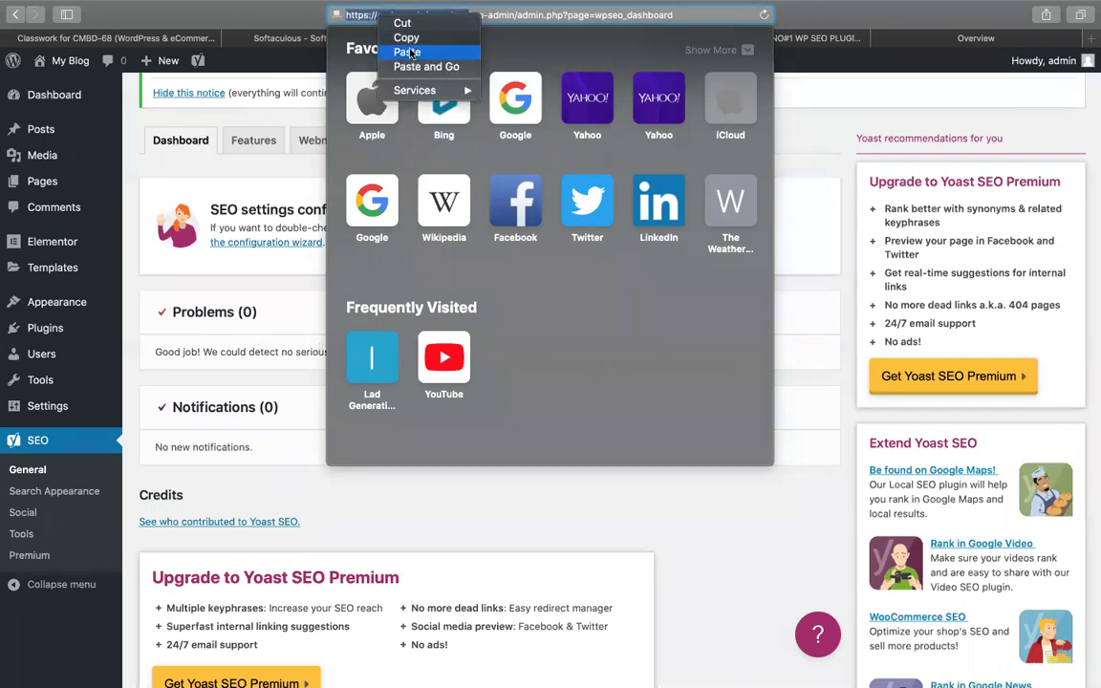
left_click(406, 38)
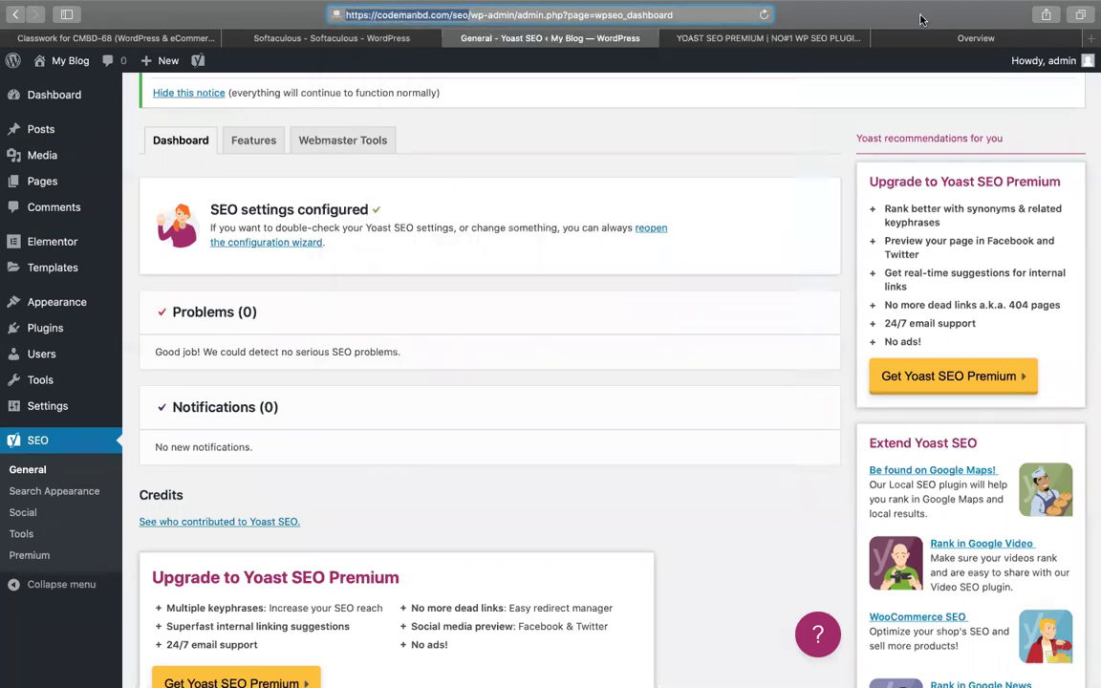
left_click(920, 38)
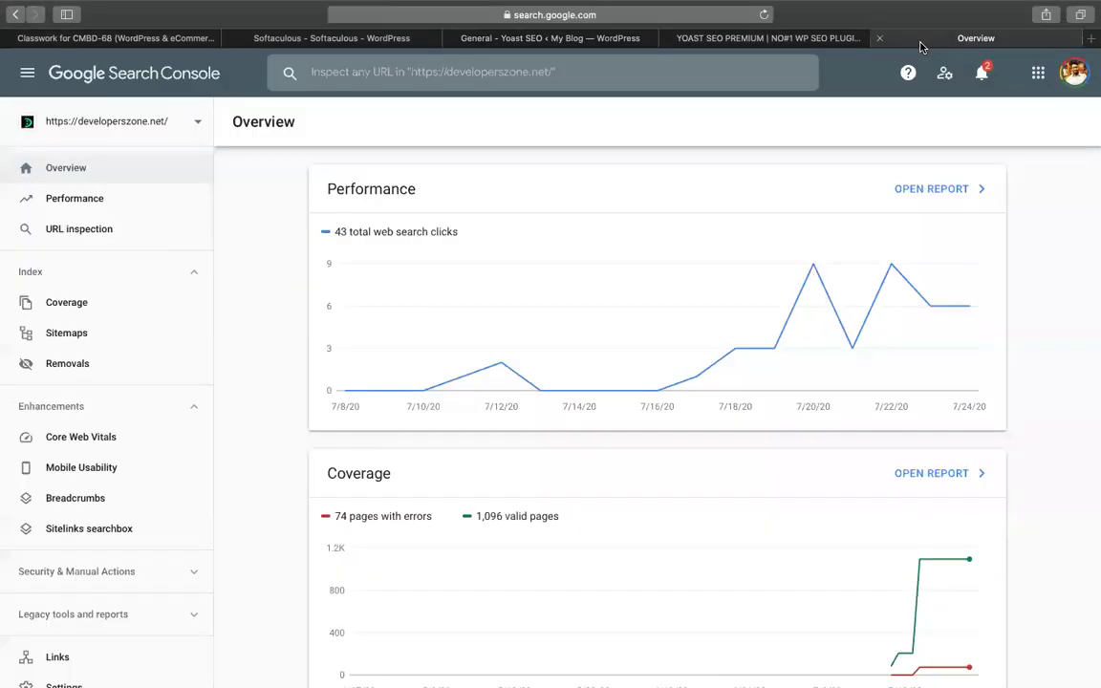
Start adding a new Search Console property and clear the Domain field
left_click(180, 132)
left_click(96, 518)
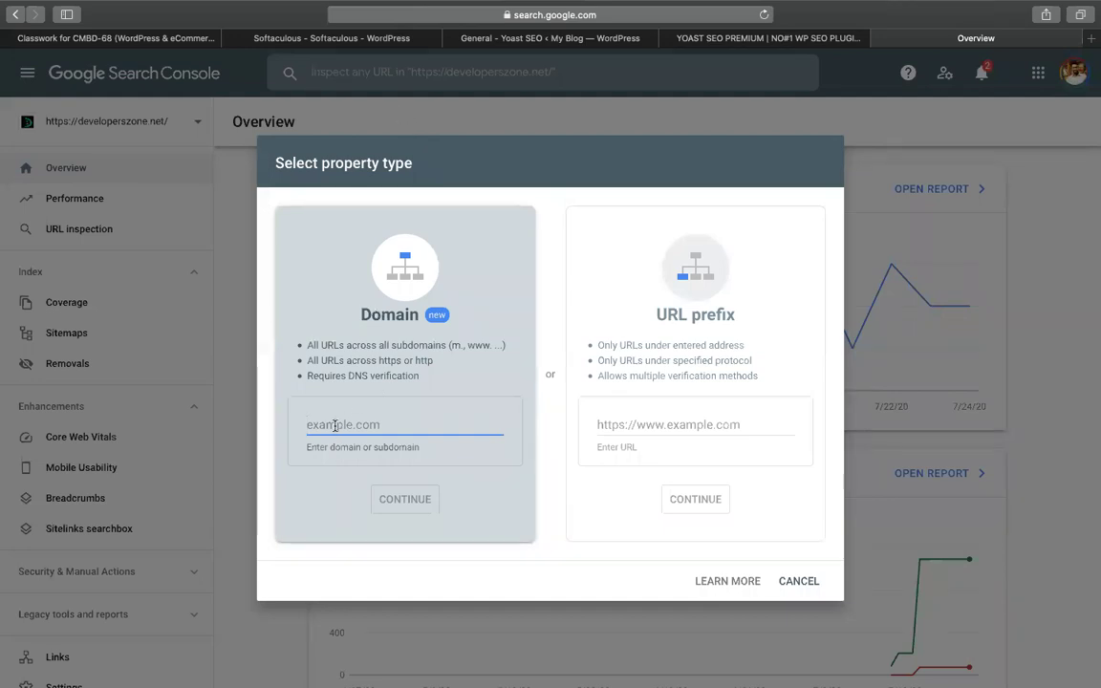
type("code")
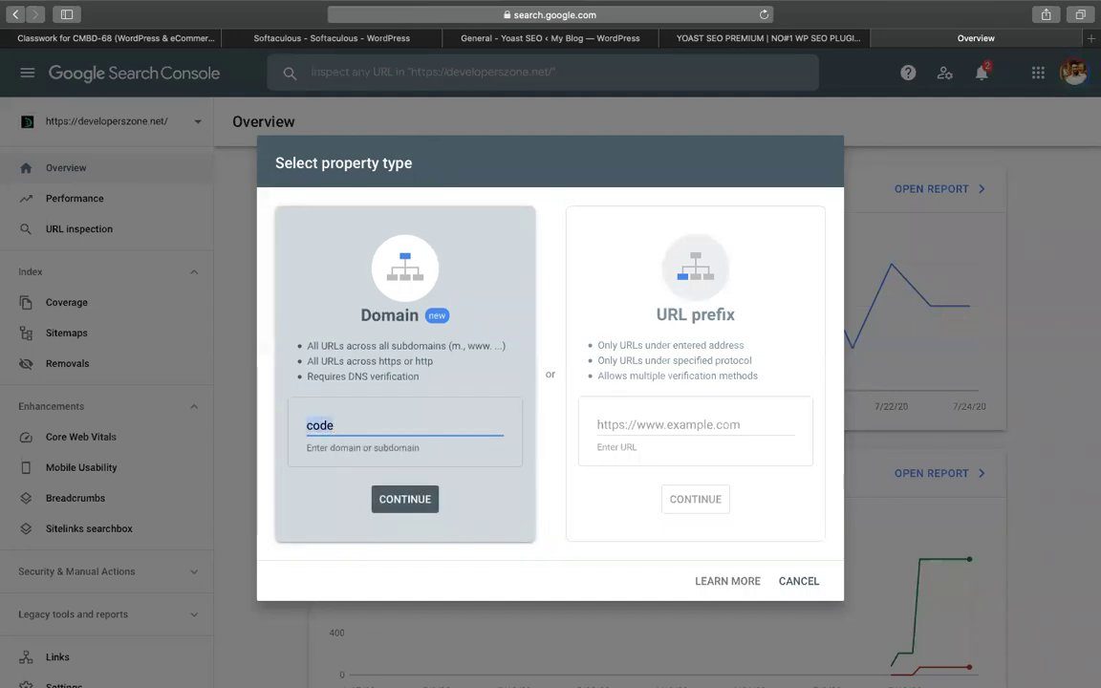
key("BackSpace")
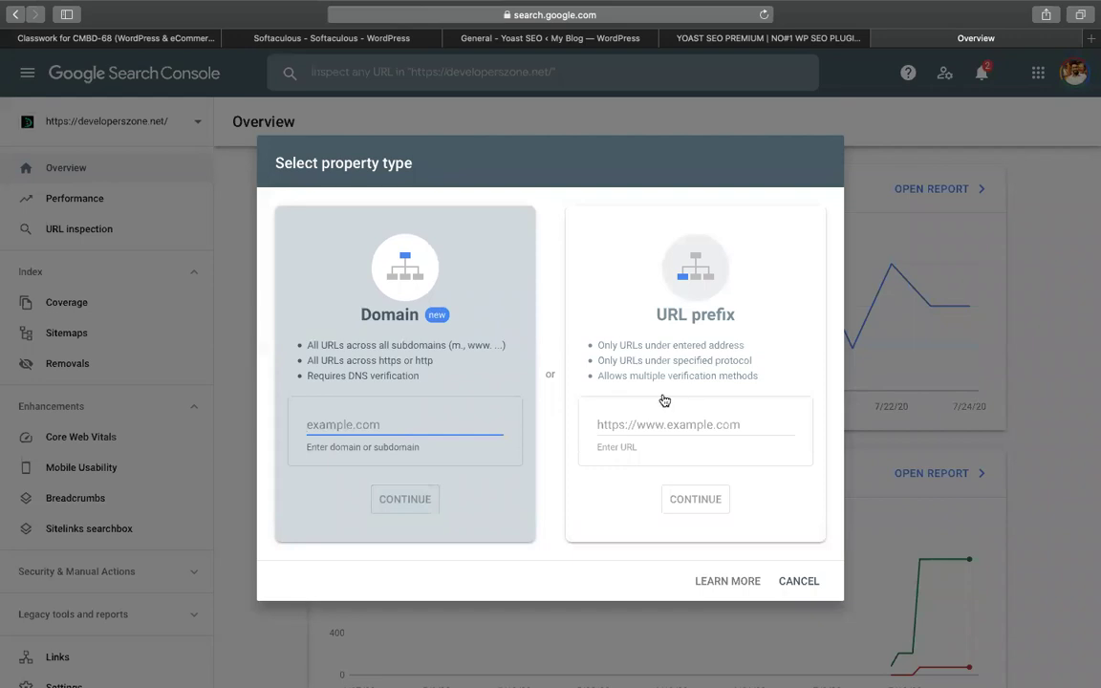
Choose the URL prefix type and paste the copied site address, editing its ending
left_click(633, 422)
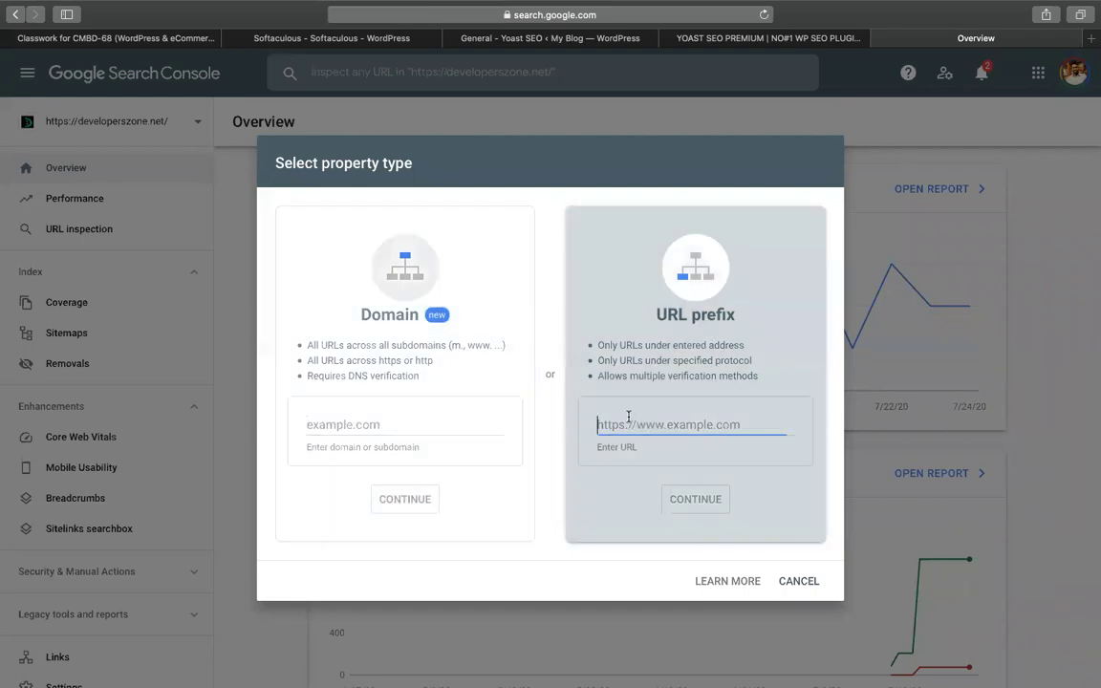
key("super+v")
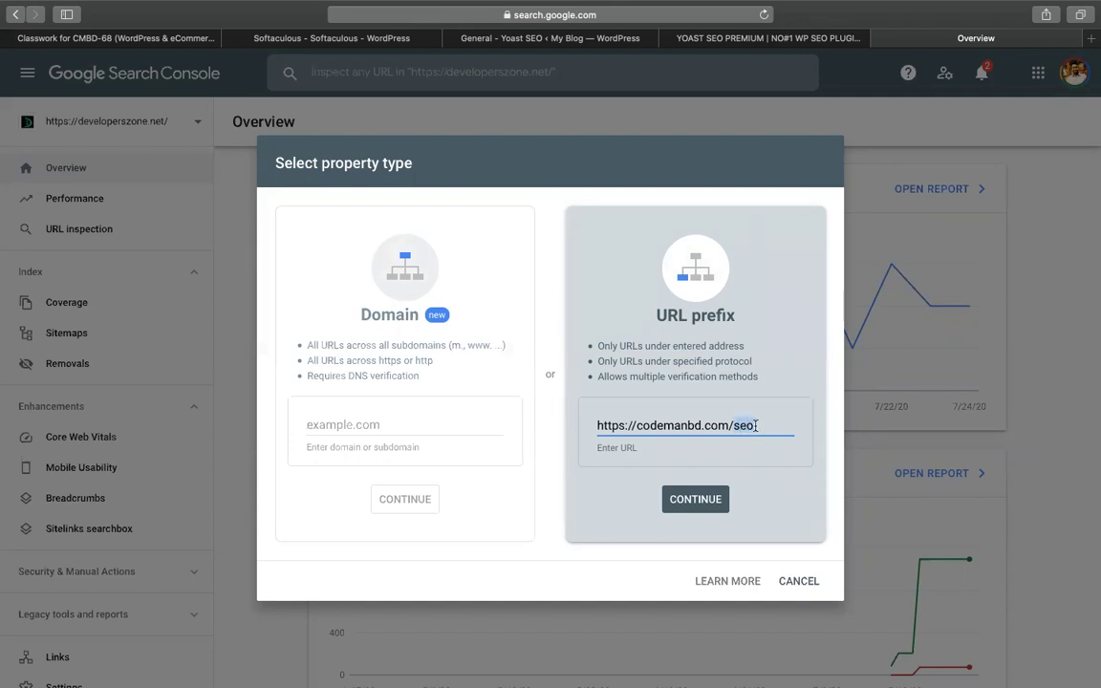
key("BackSpace")
key("BackSpace")
type("re")
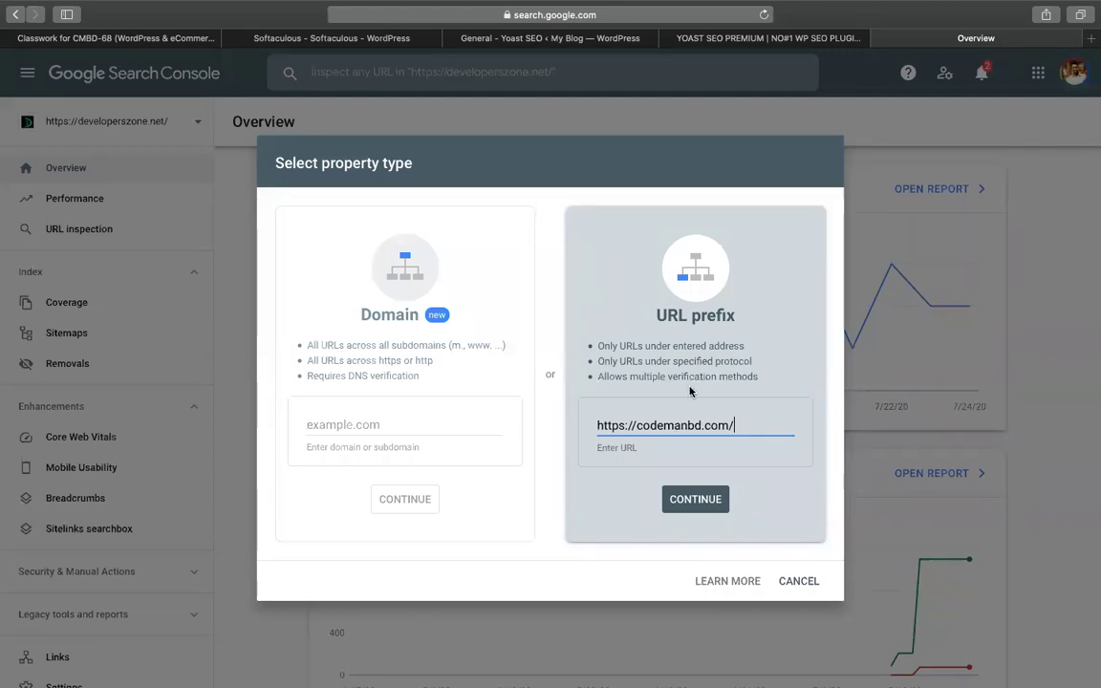
left_click(745, 441)
left_click(775, 424)
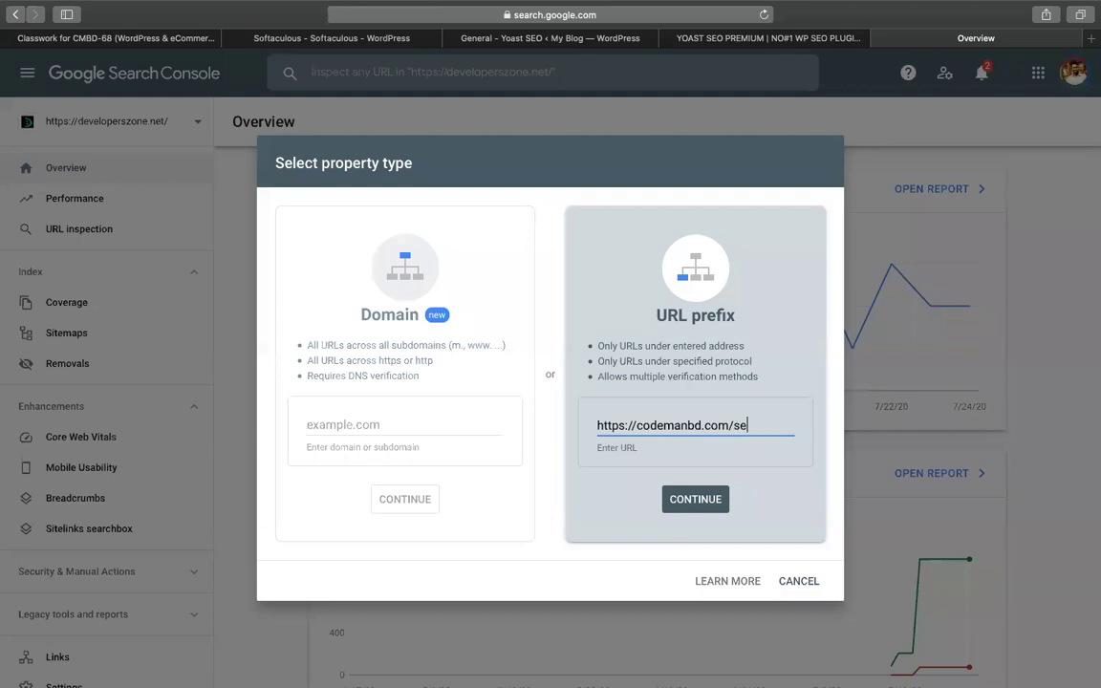
Reselect the URL prefix type and trim the address end to retype it
triple_click(677, 422)
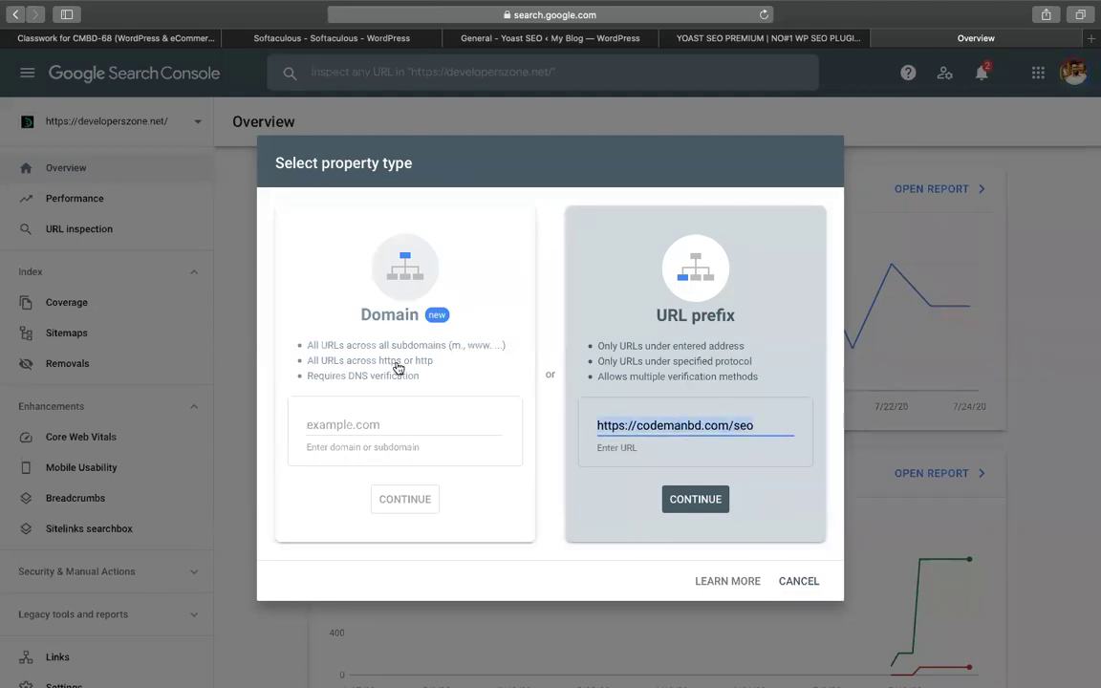
left_click(372, 422)
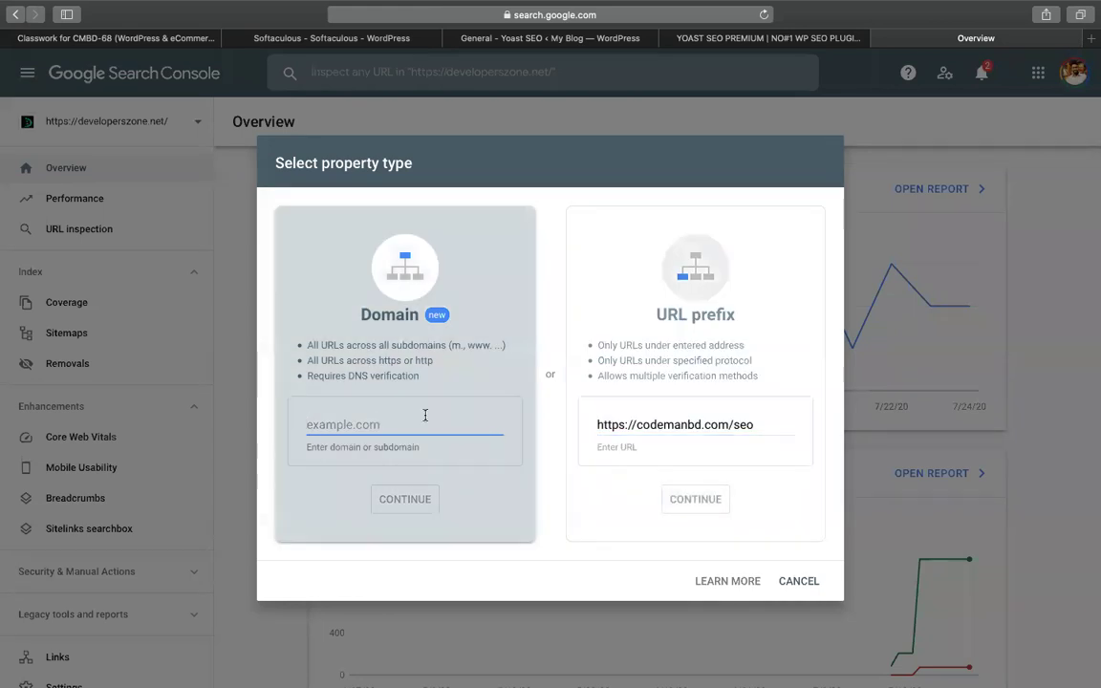
left_click(609, 348)
left_click(670, 424)
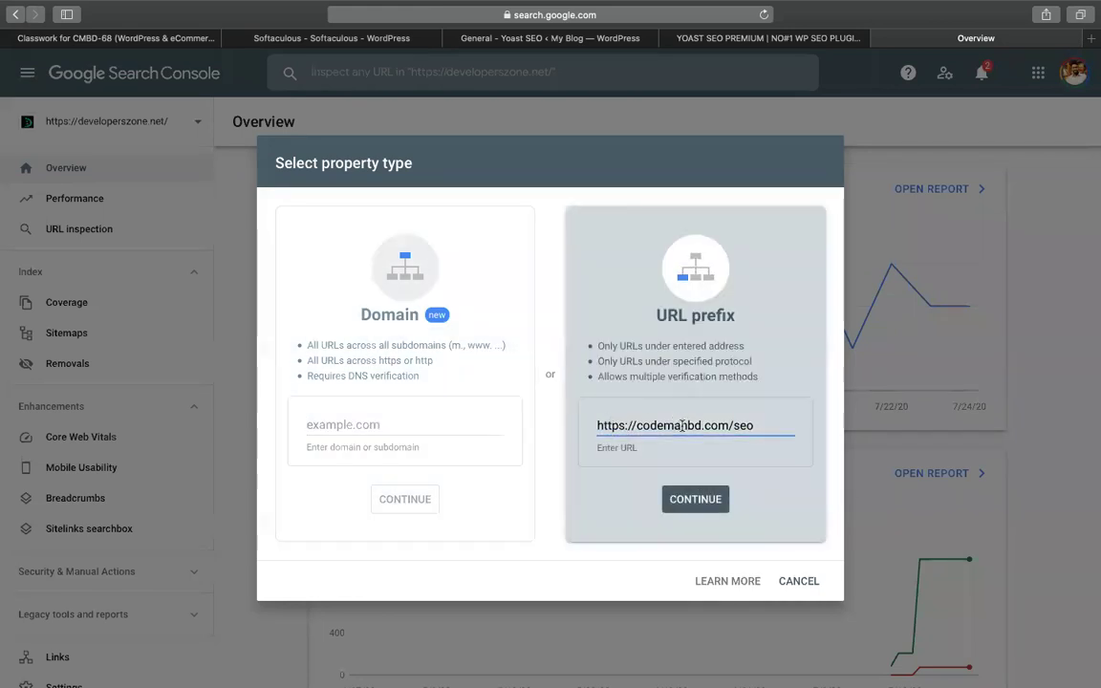
key("super+a")
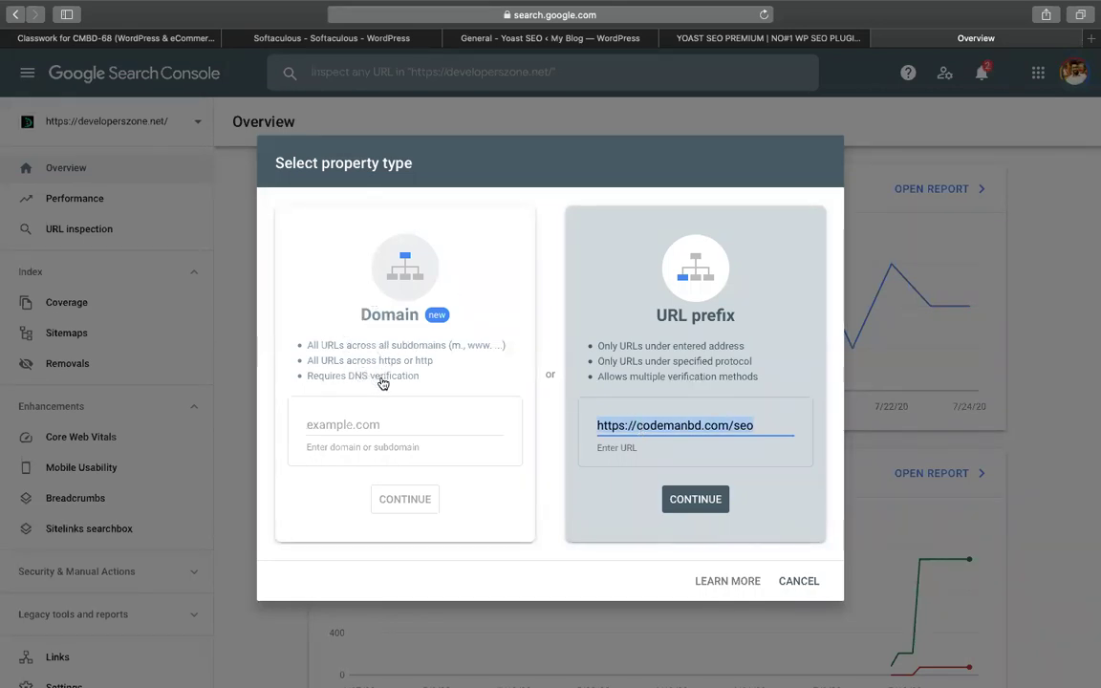
left_click(774, 423)
key("BackSpace")
key("BackSpace")
key("BackSpace")
key("BackSpace")
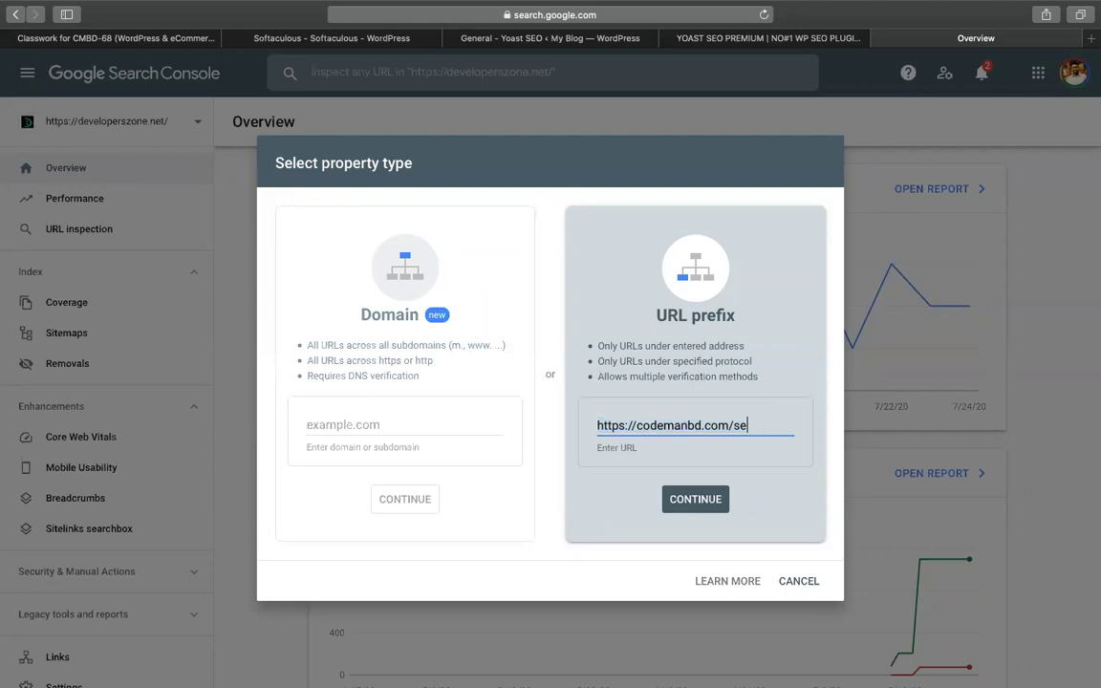
type("/seo")
left_click(698, 497)
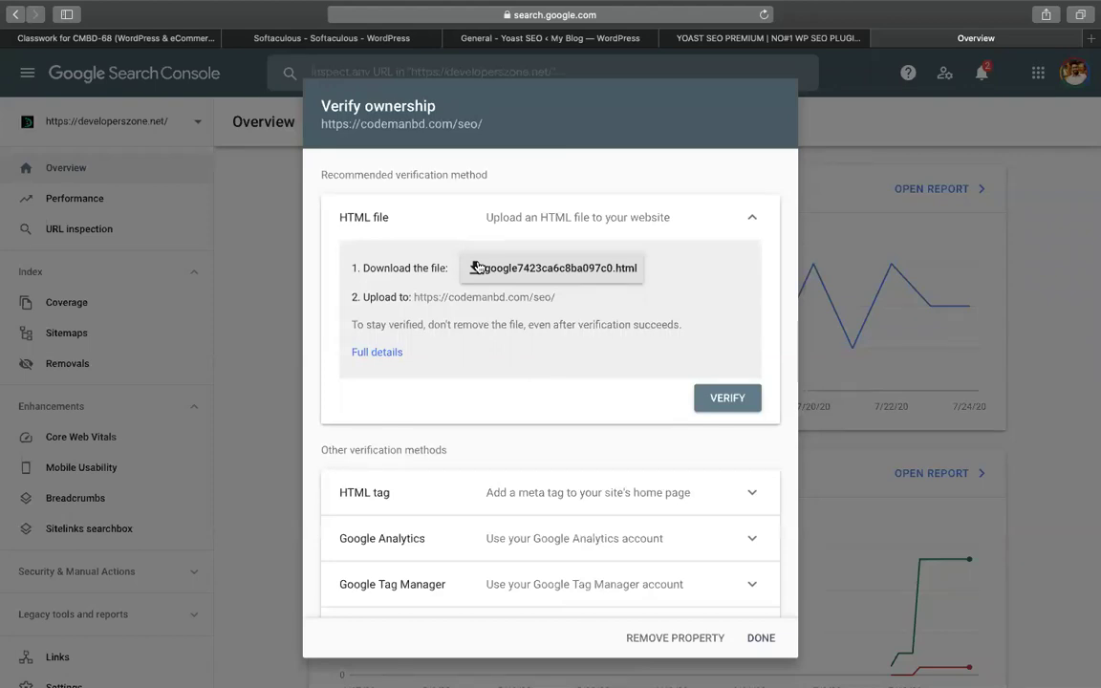
left_click(527, 273)
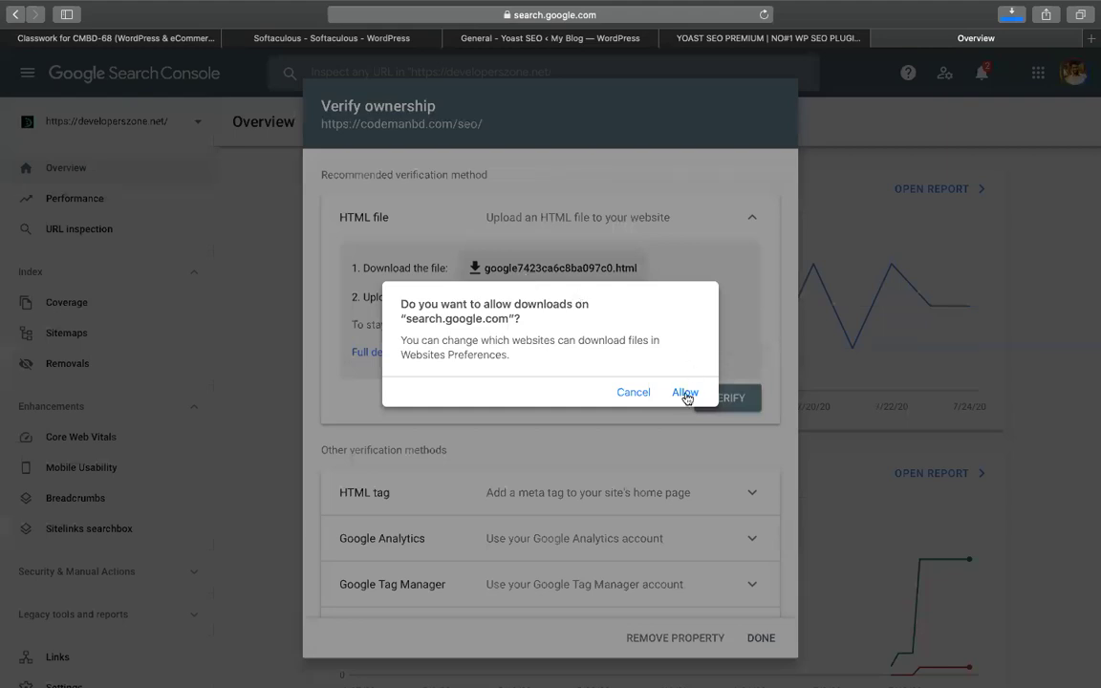
left_click(685, 393)
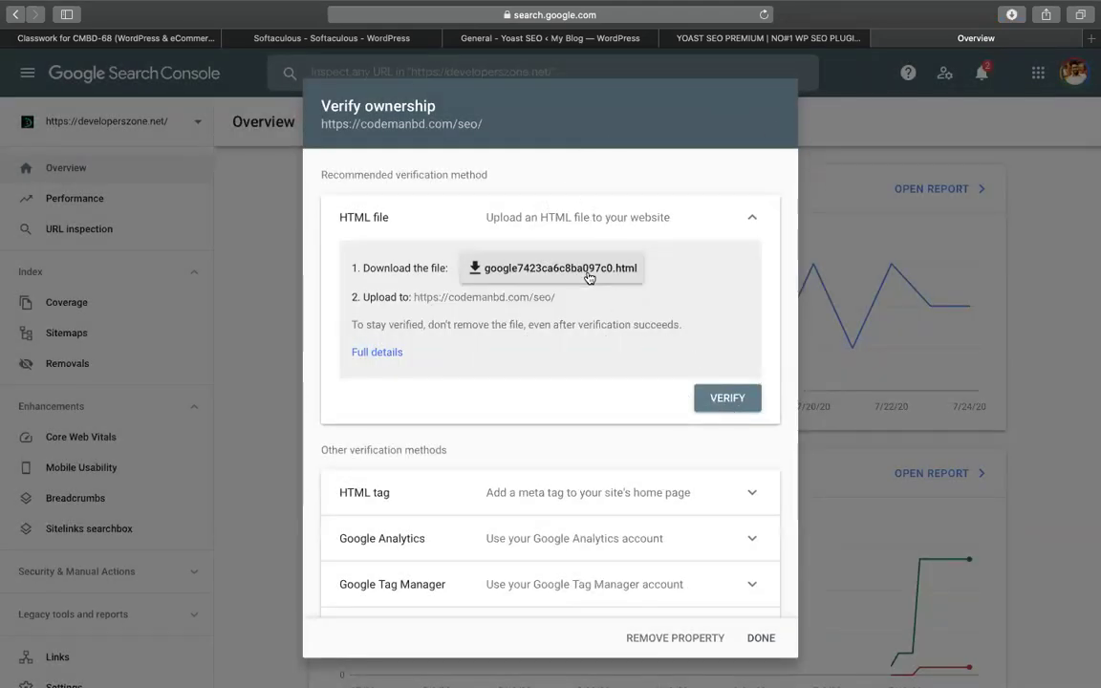
Go from the Softaculous page to cPanel and open File Manager
left_click(364, 45)
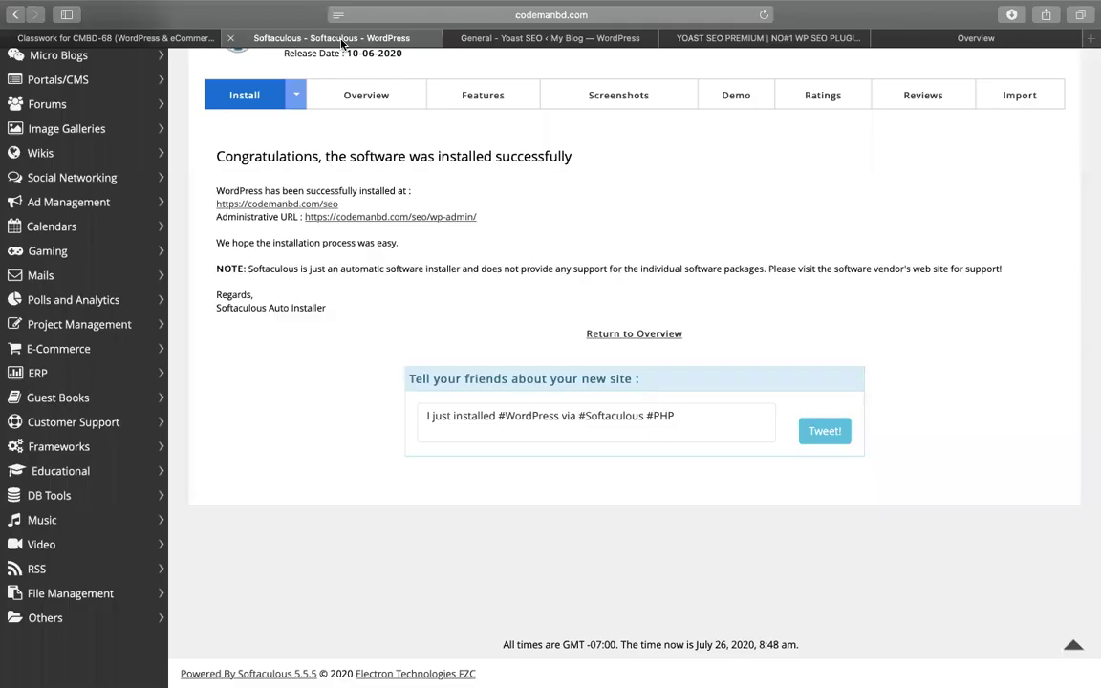
scroll(177, 263, "up", 3)
left_click(79, 81)
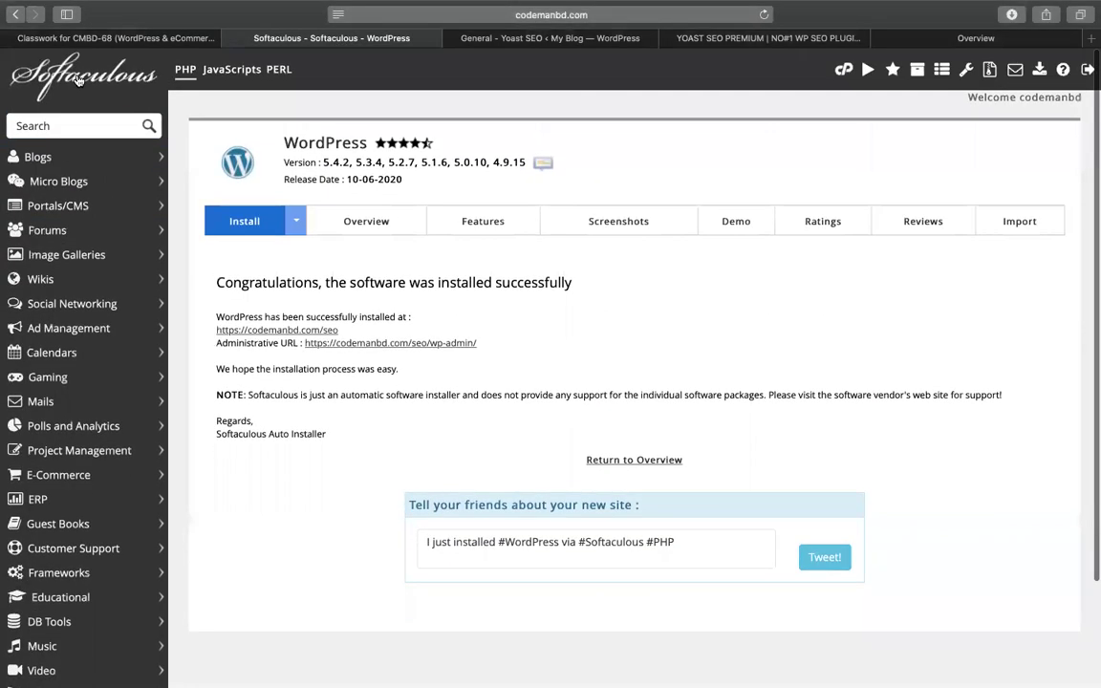
left_click(550, 142)
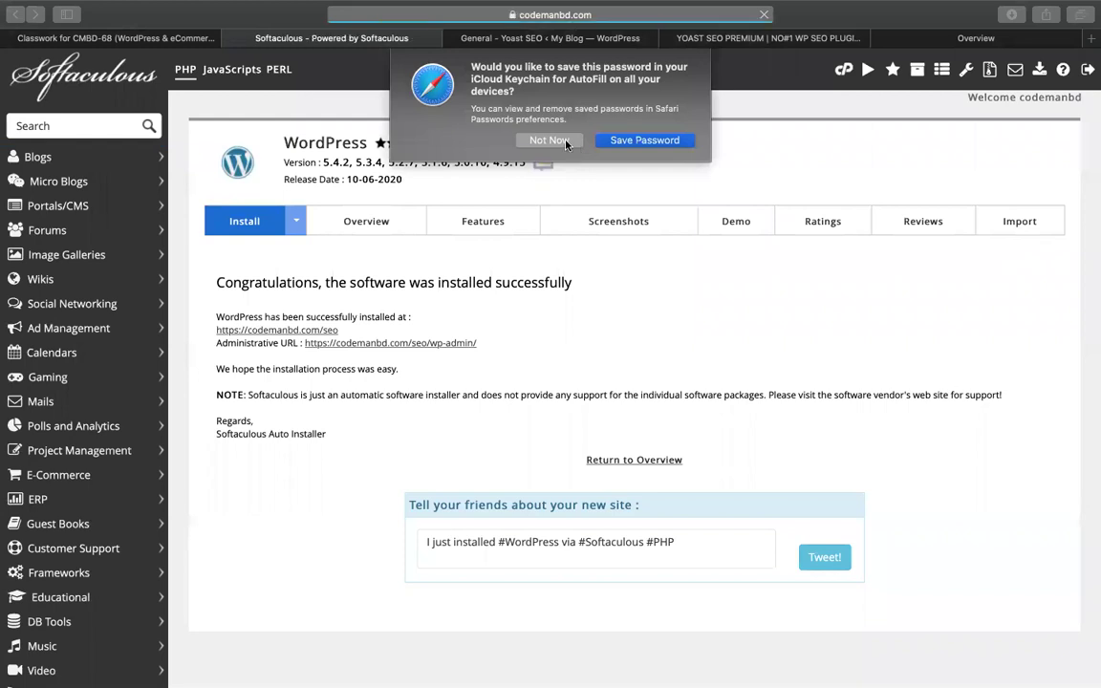
left_click(844, 69)
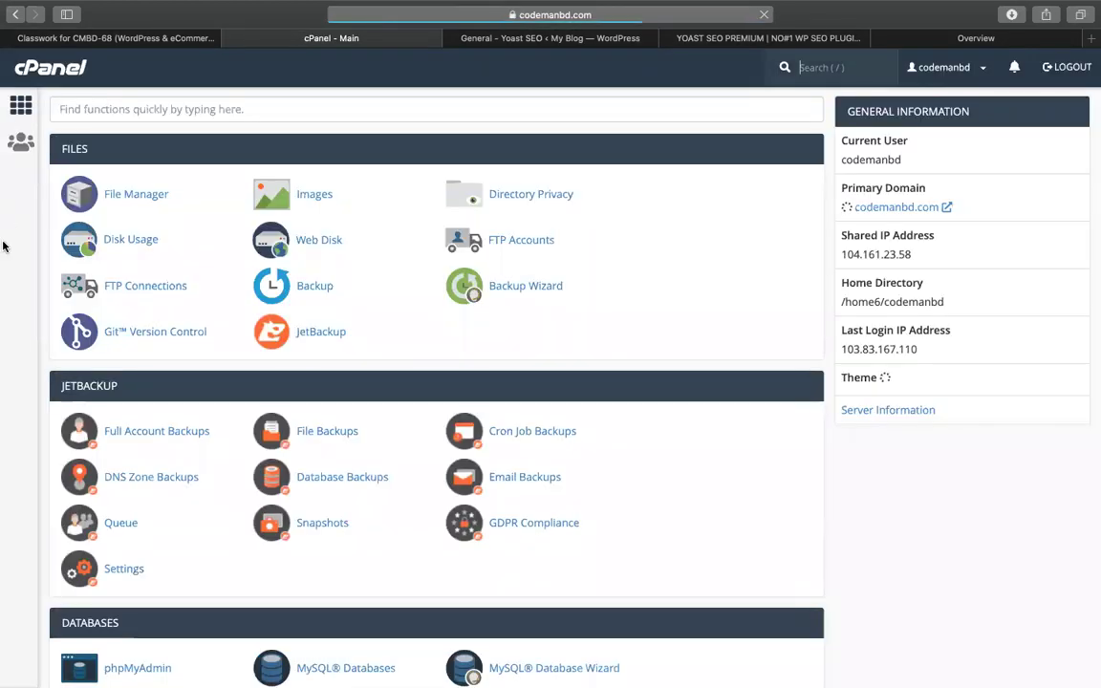
left_click(124, 193)
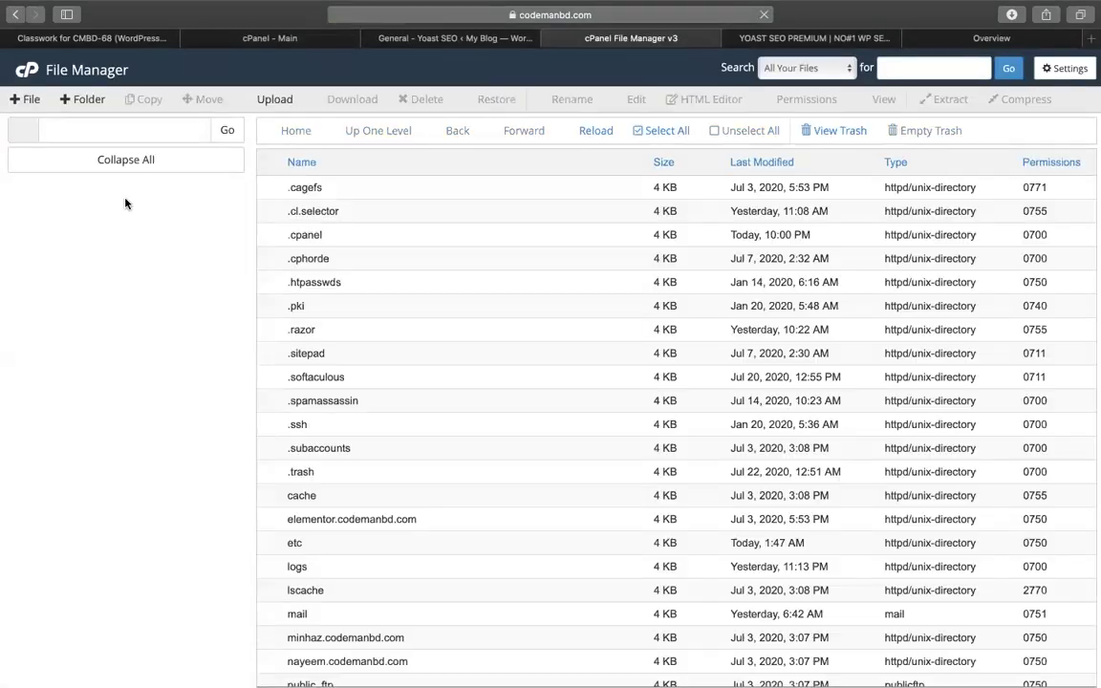
Open public_html/seo and look over its wp-admin, wp-content and wp-includes folders
scroll(312, 489, "down", 5)
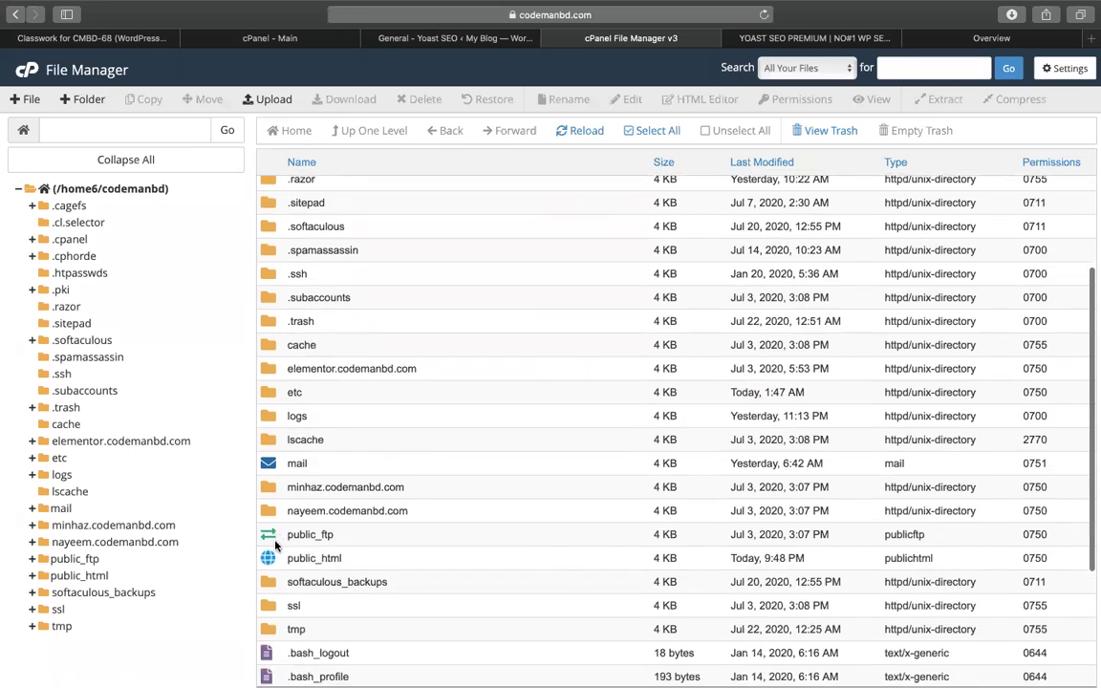
double_click(269, 558)
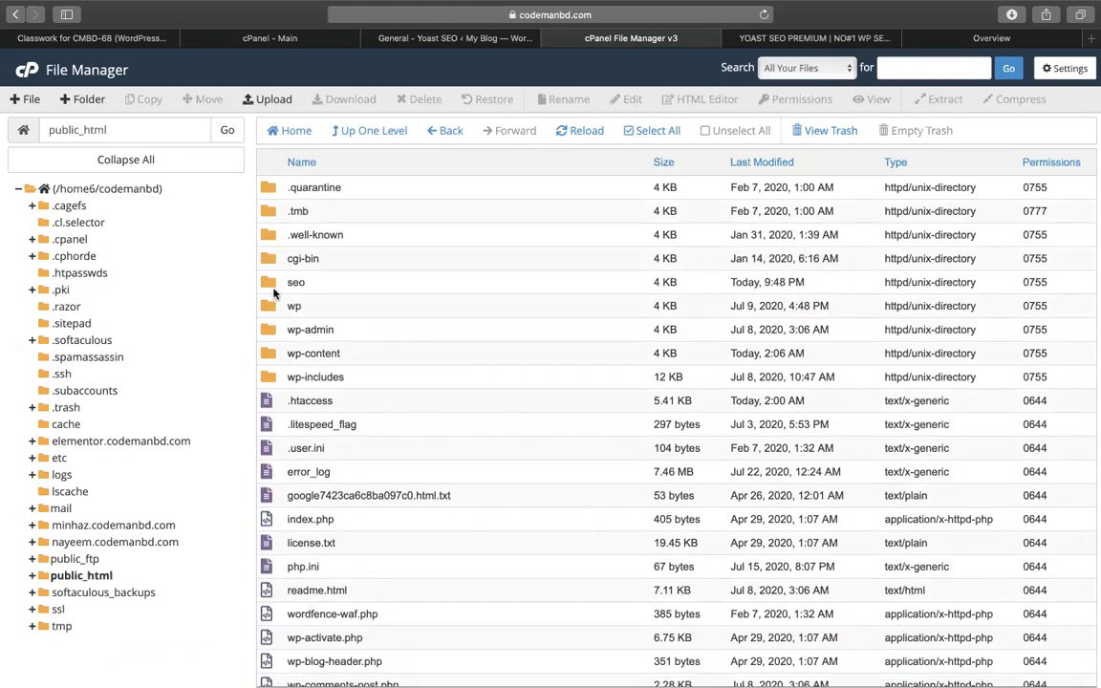
double_click(268, 283)
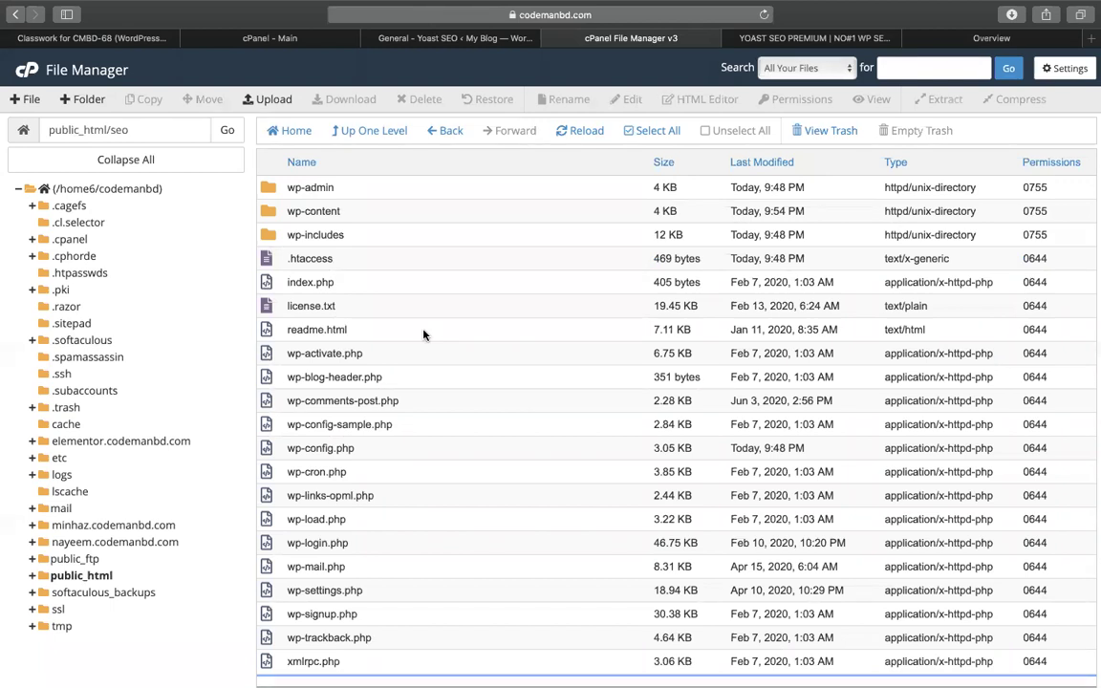
left_click(309, 187)
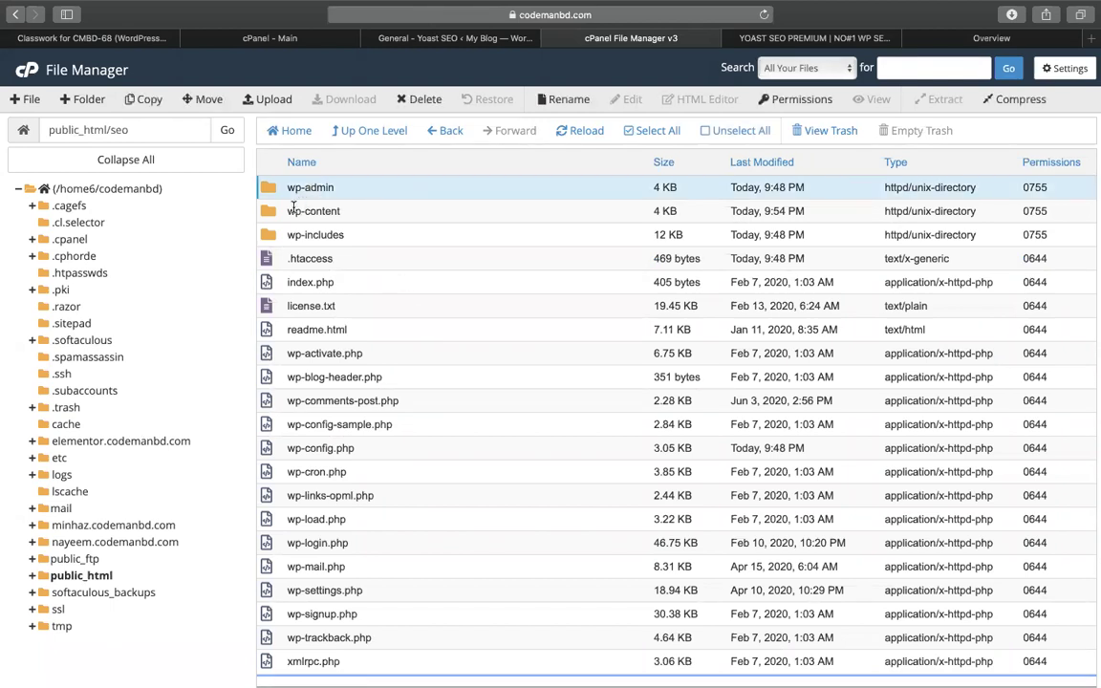
left_click(293, 209)
left_click(296, 235)
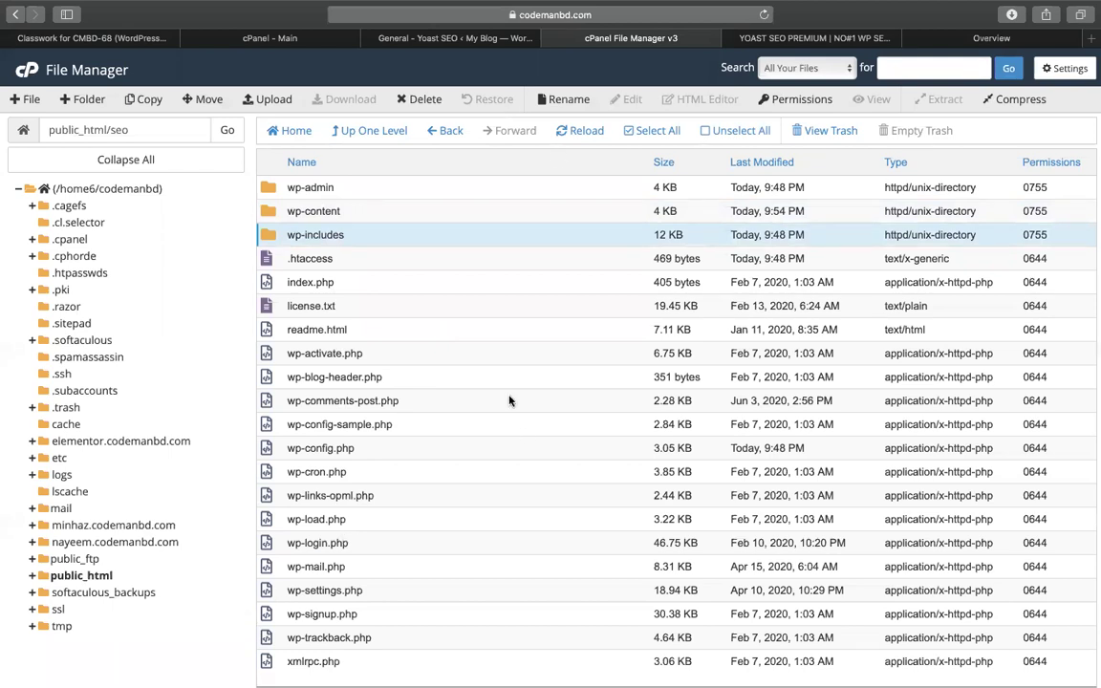
Try the Upload page for seo, cancel the file chooser, and reopen File Manager from cPanel
left_click(272, 99)
left_click(521, 316)
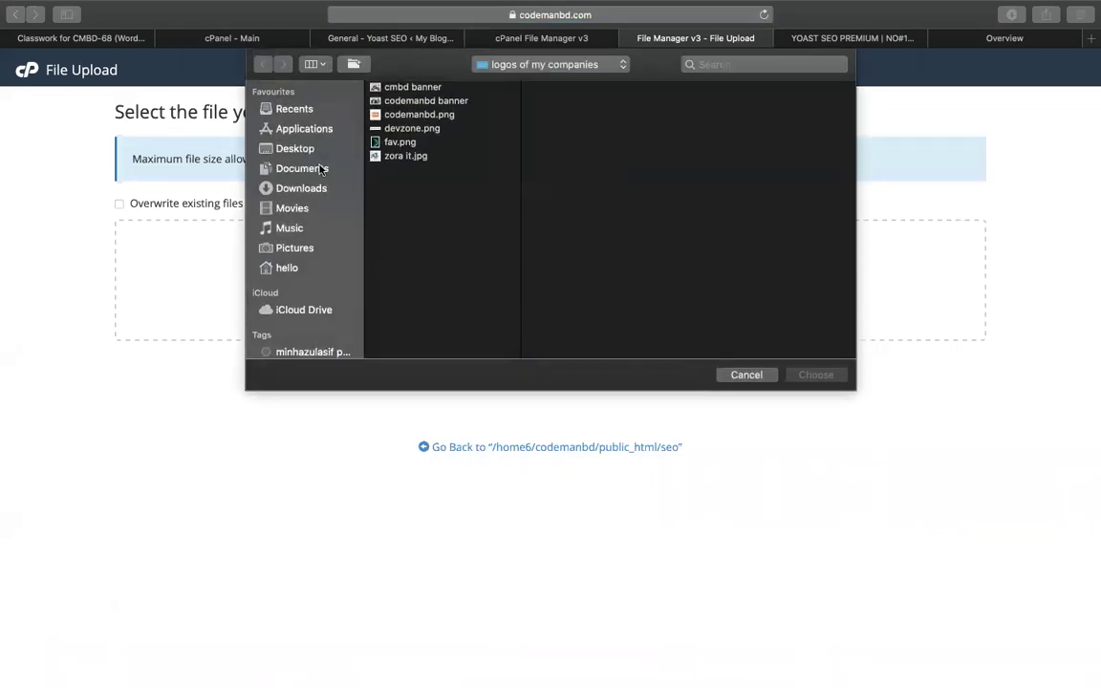
left_click(300, 188)
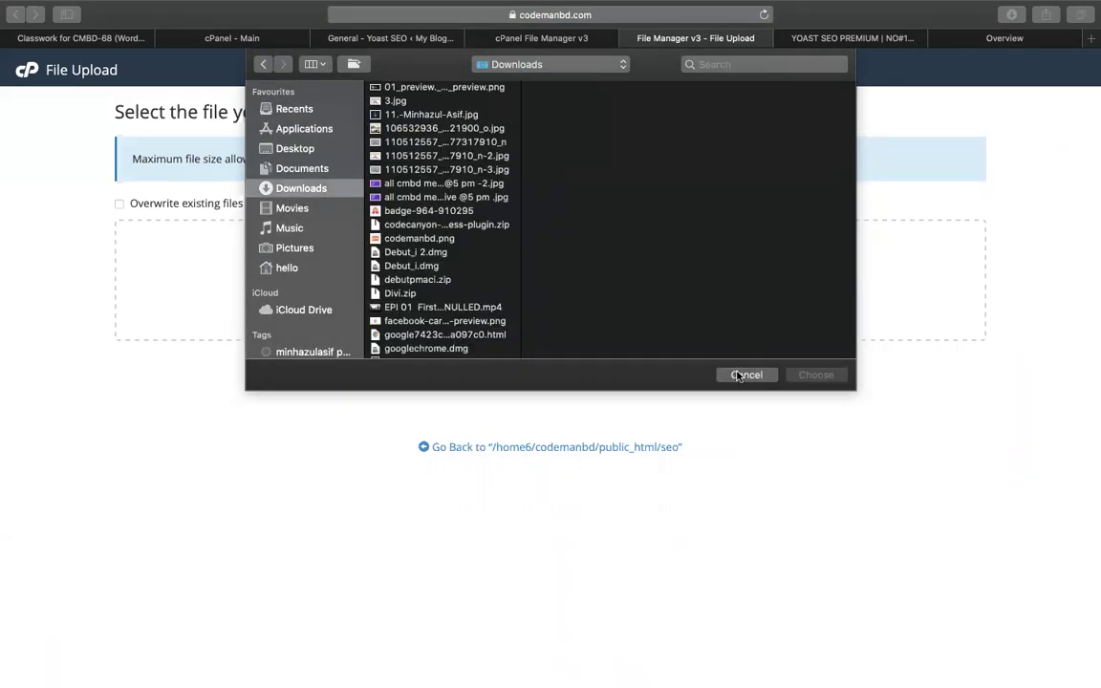
left_click(745, 375)
left_click(541, 38)
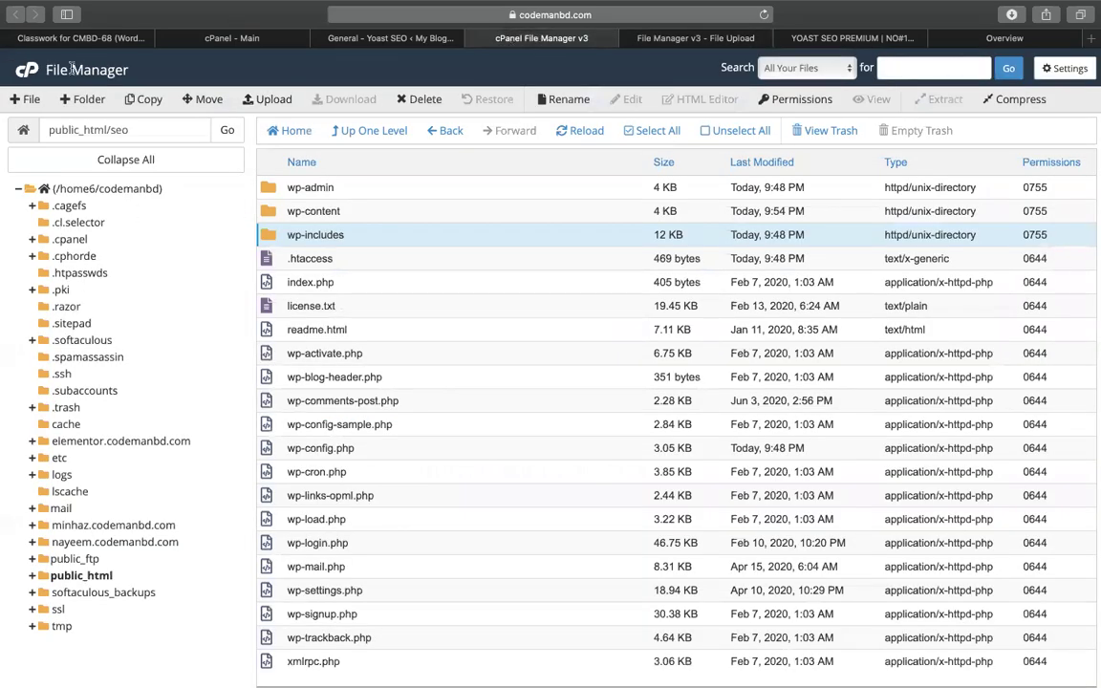
left_click(27, 72)
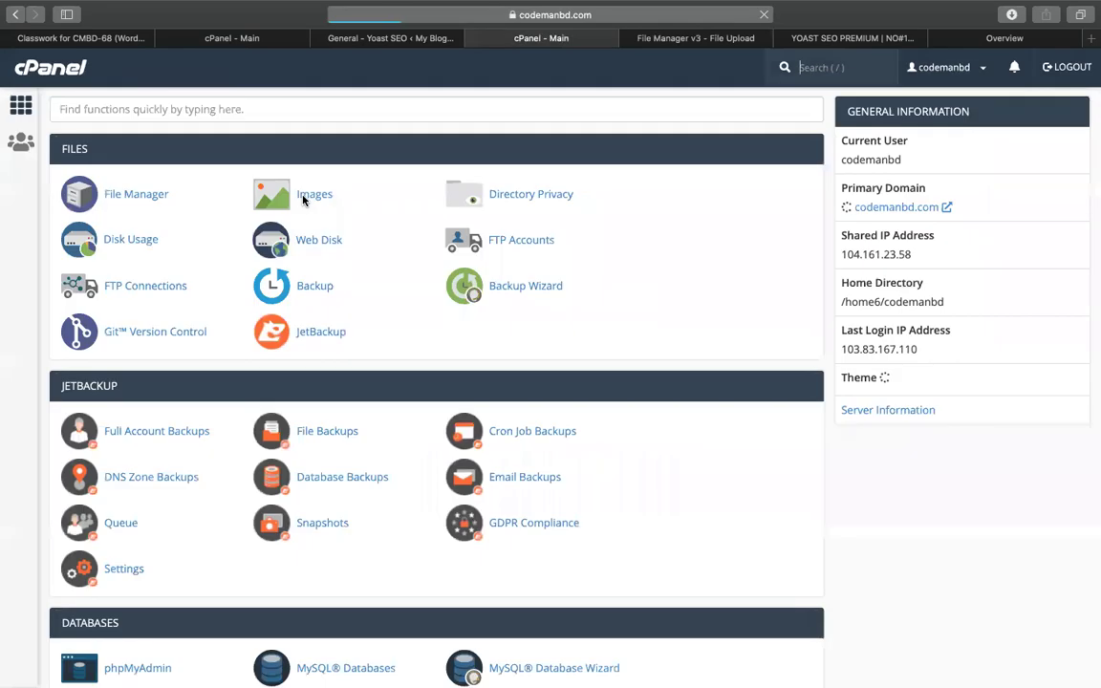
left_click(150, 195)
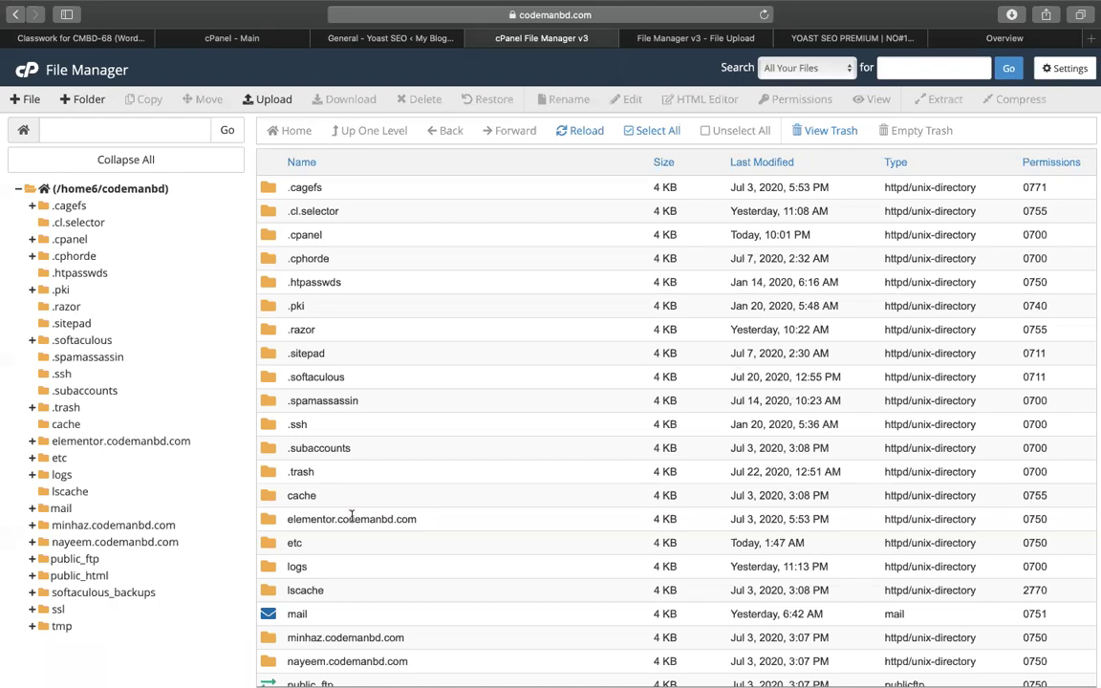
Return to public_html/seo and upload google7423ca6c8ba097c0.html from Downloads
scroll(351, 516, "down", 5)
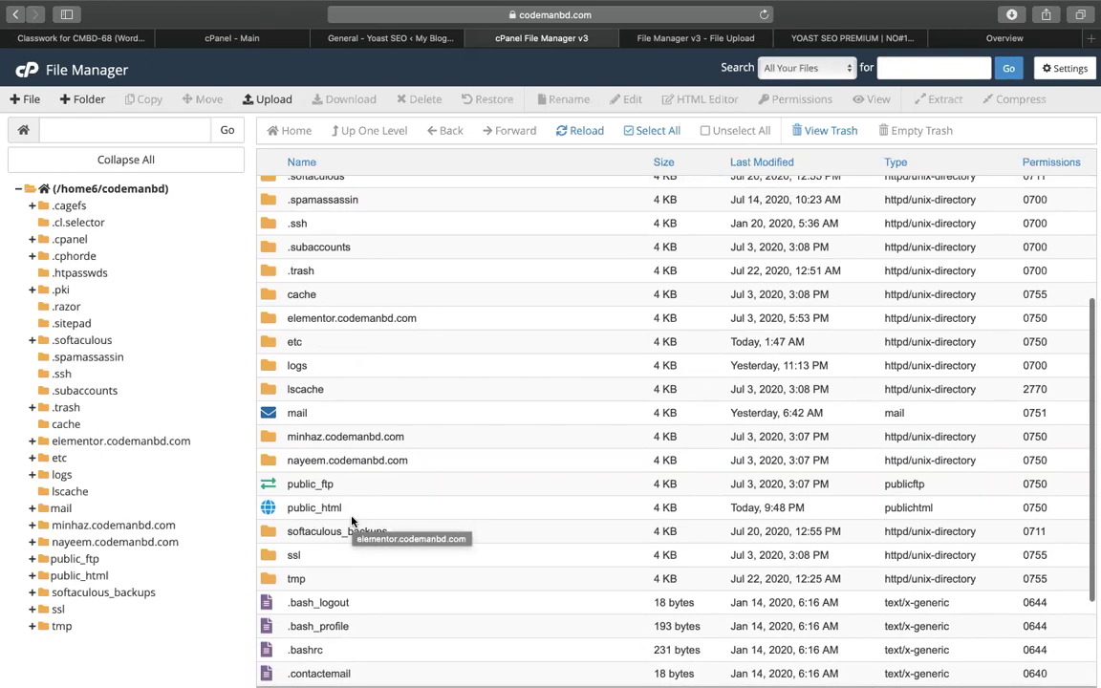
double_click(268, 511)
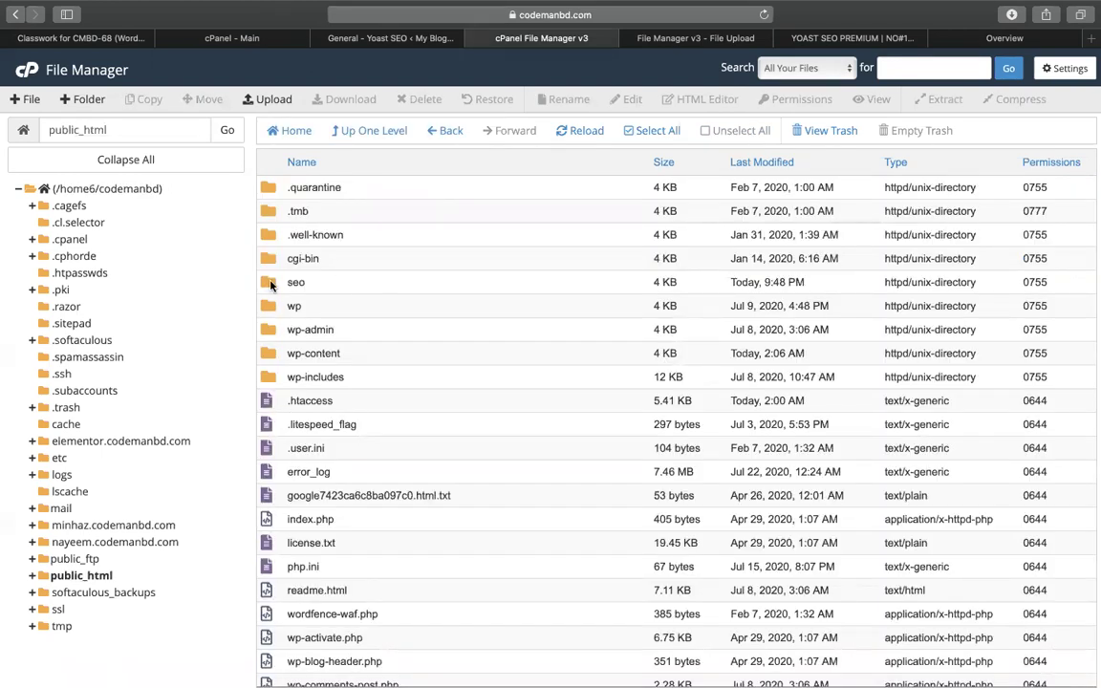
double_click(270, 283)
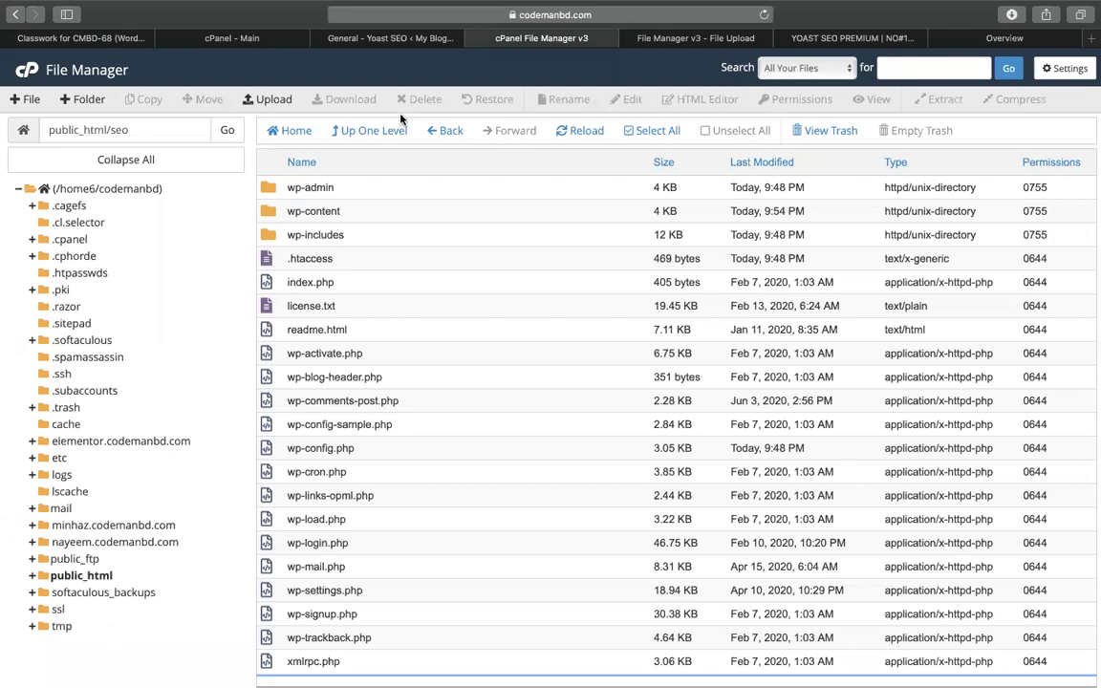
left_click(270, 99)
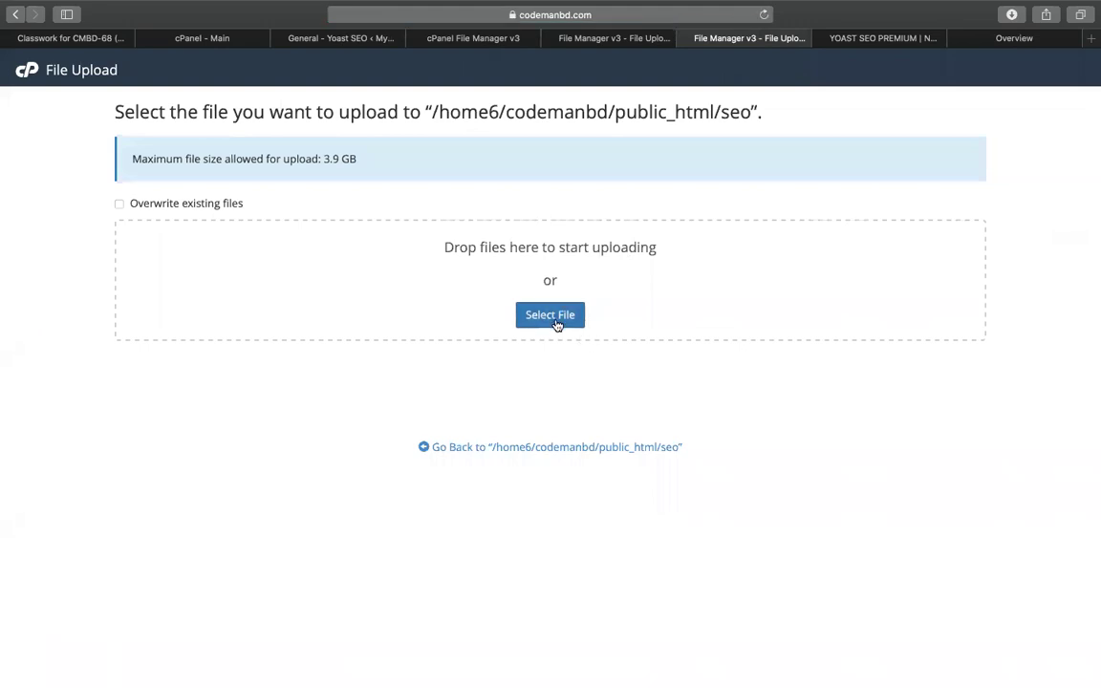
left_click(558, 318)
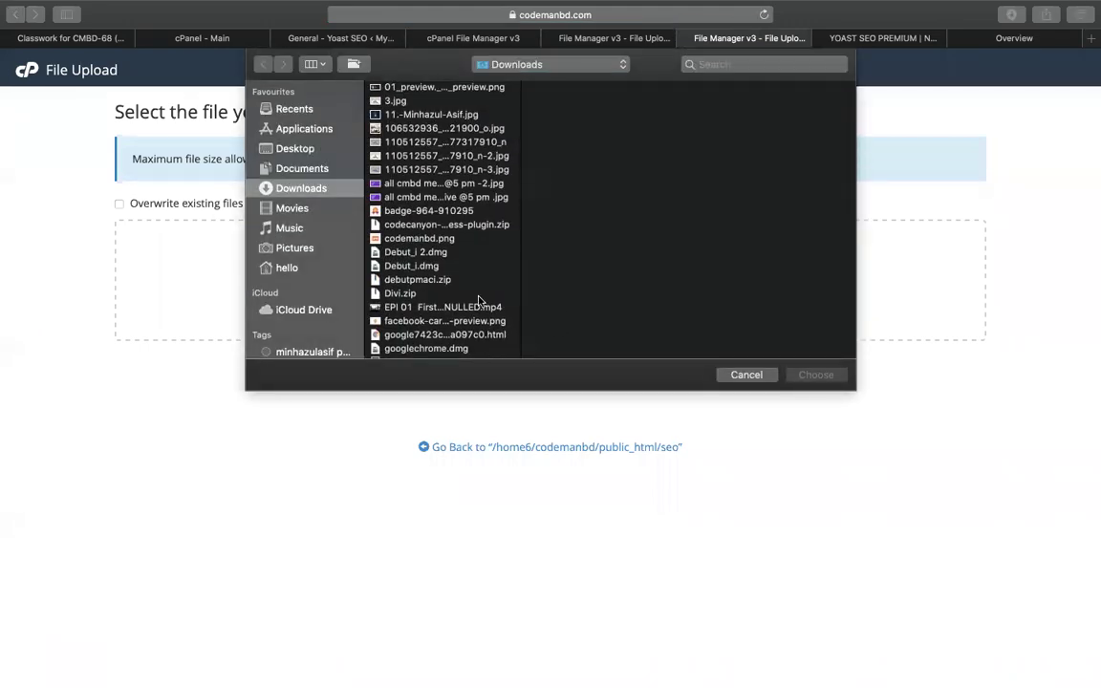
left_click(418, 335)
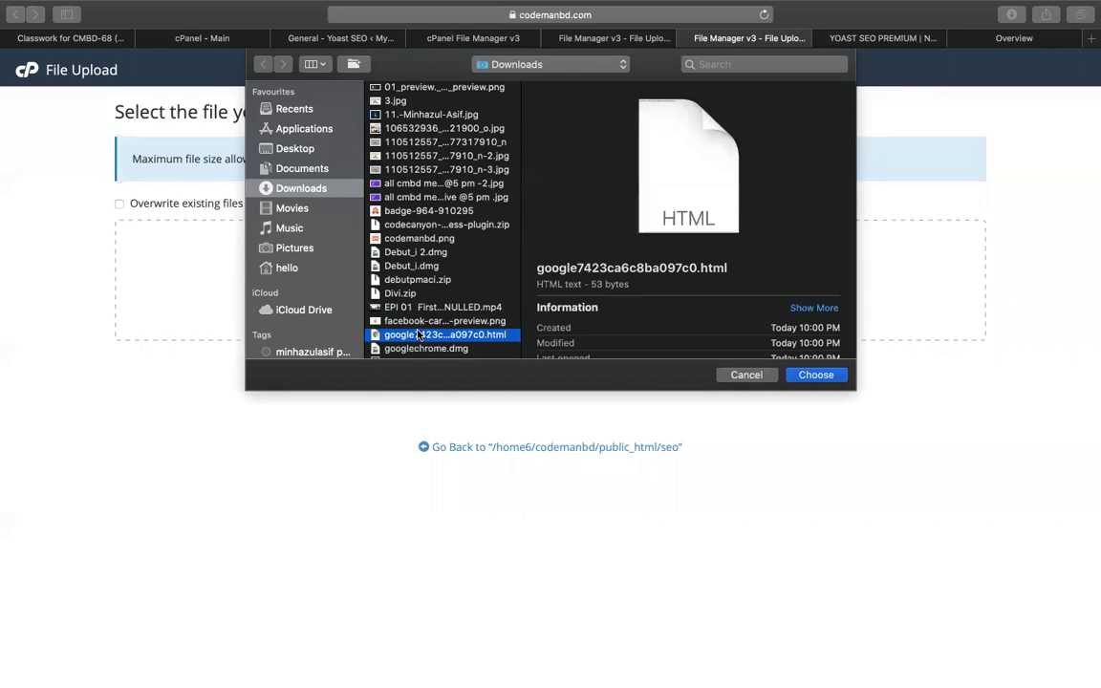
scroll(449, 306, "down", 3)
scroll(460, 332, "down", 3)
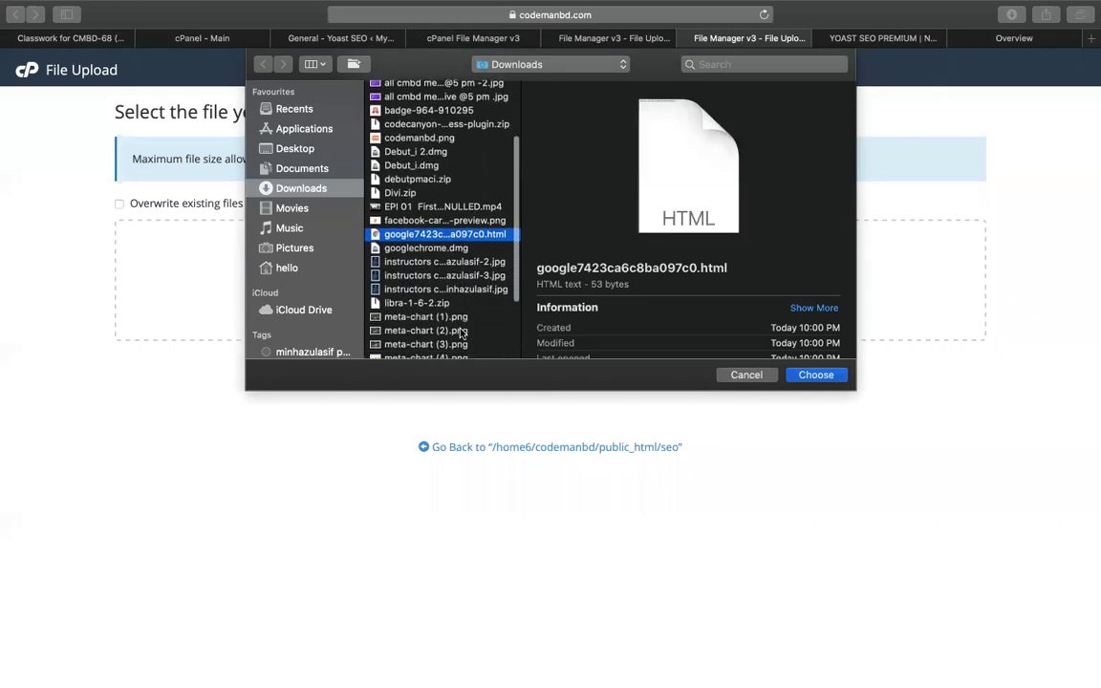
scroll(459, 332, "down", 2)
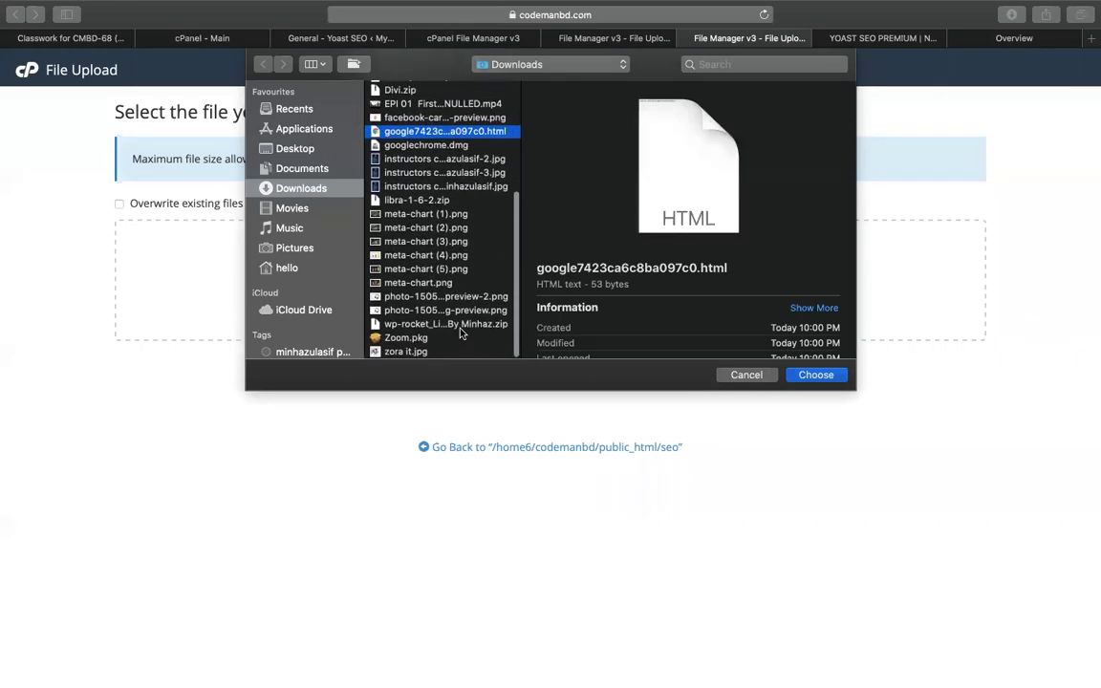
key("Return")
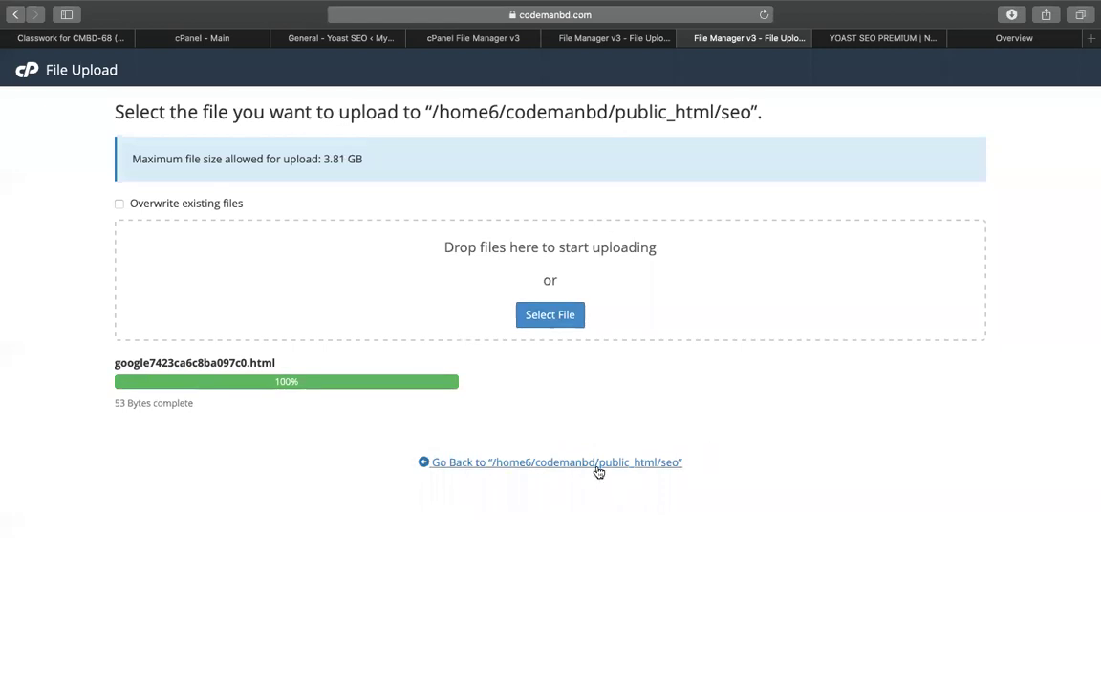
Close the upload pages and confirm google7423ca6c8ba097c0.html is listed in public_html/seo
key("super+w")
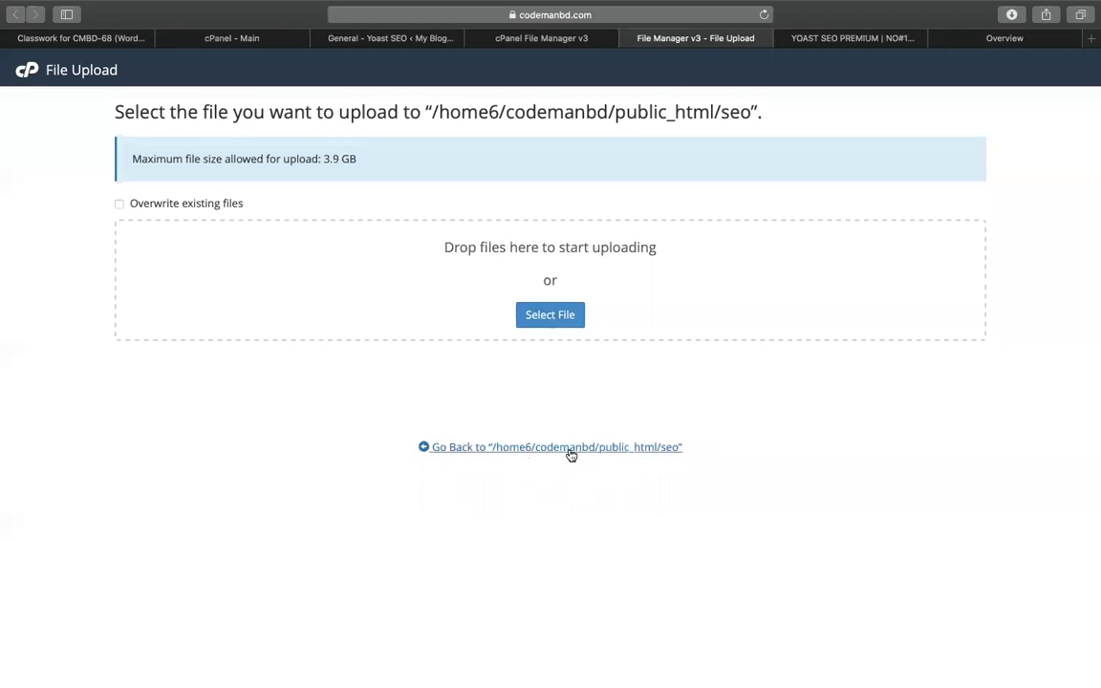
left_click(570, 448)
scroll(543, 498, "down", 1)
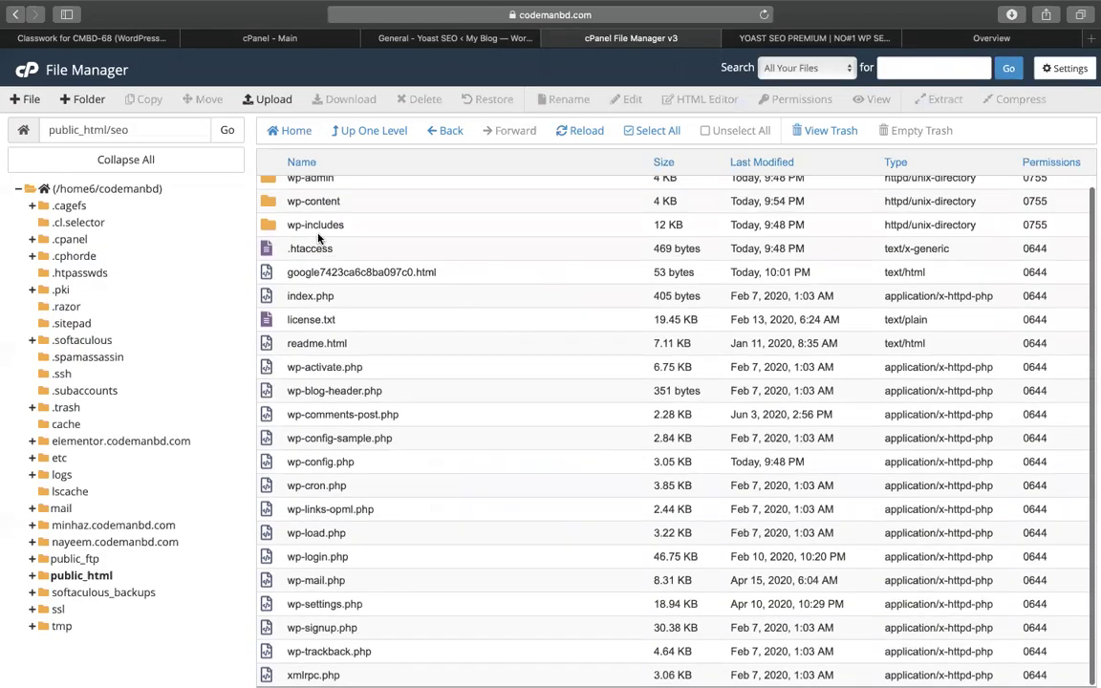
left_click(310, 271)
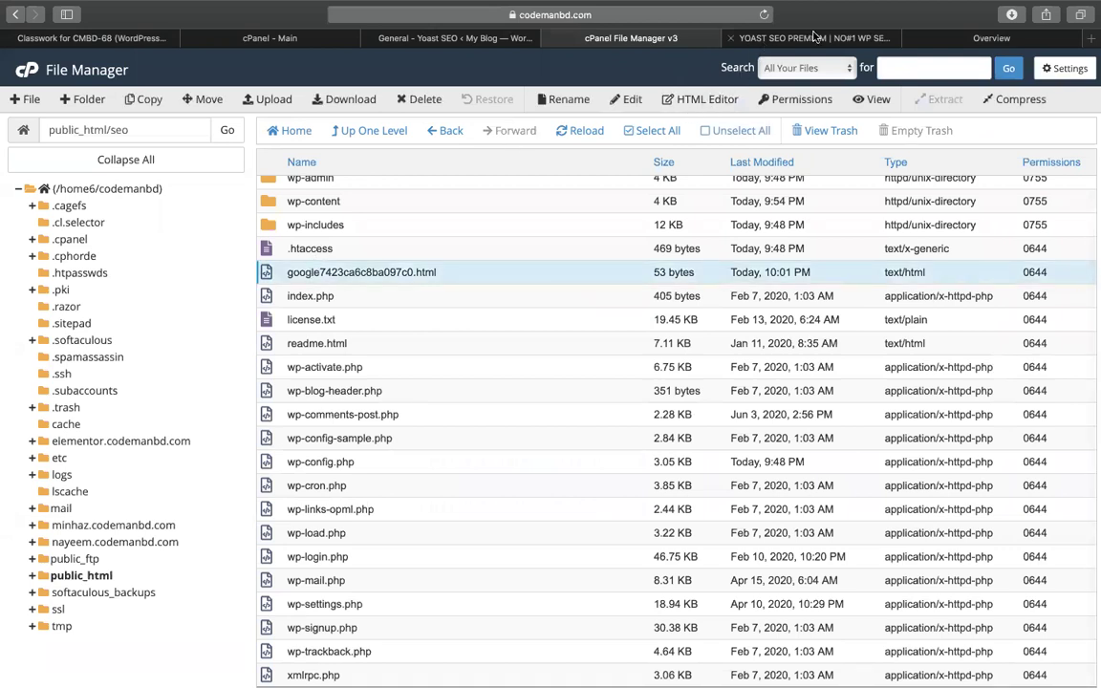
left_click(960, 44)
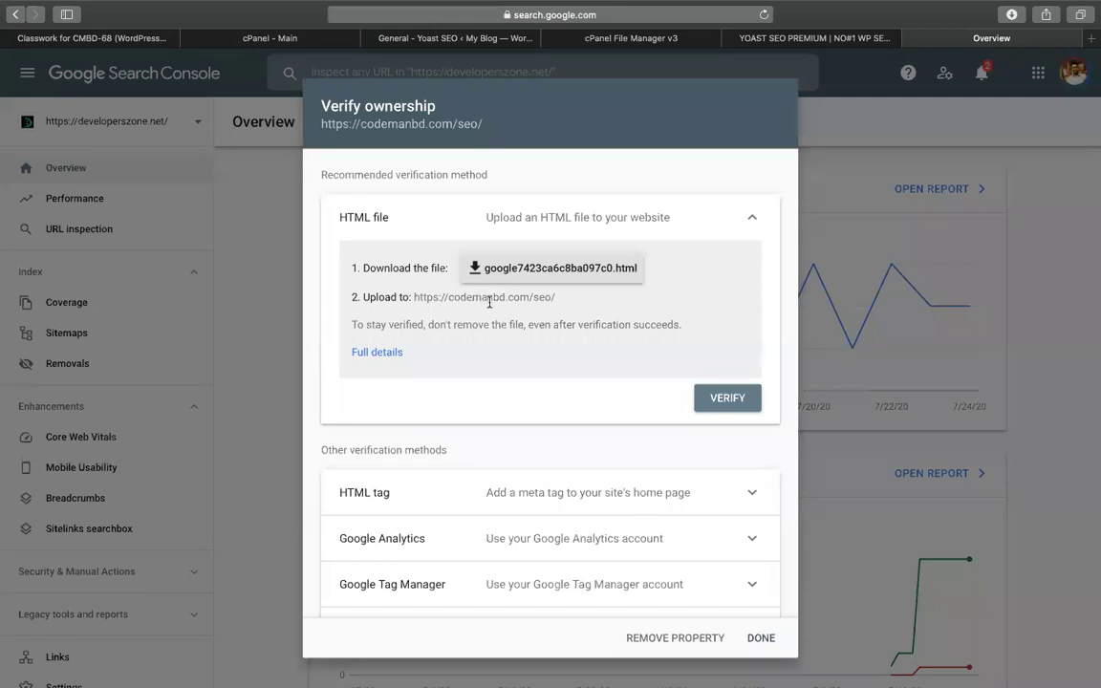
left_click(705, 399)
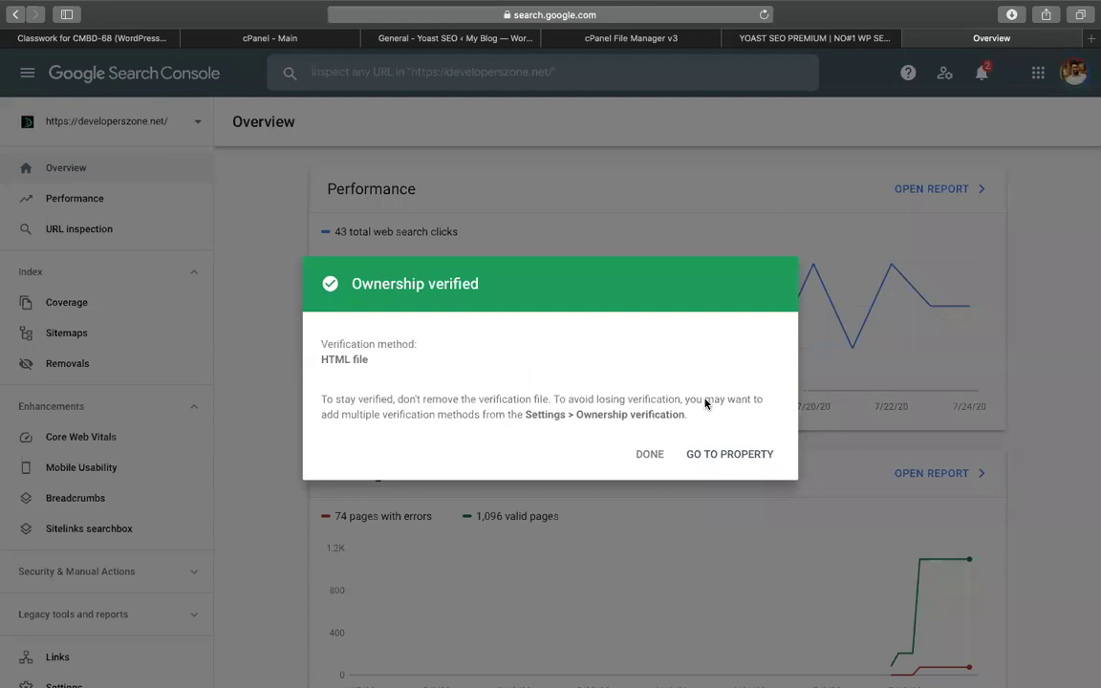
left_click(717, 452)
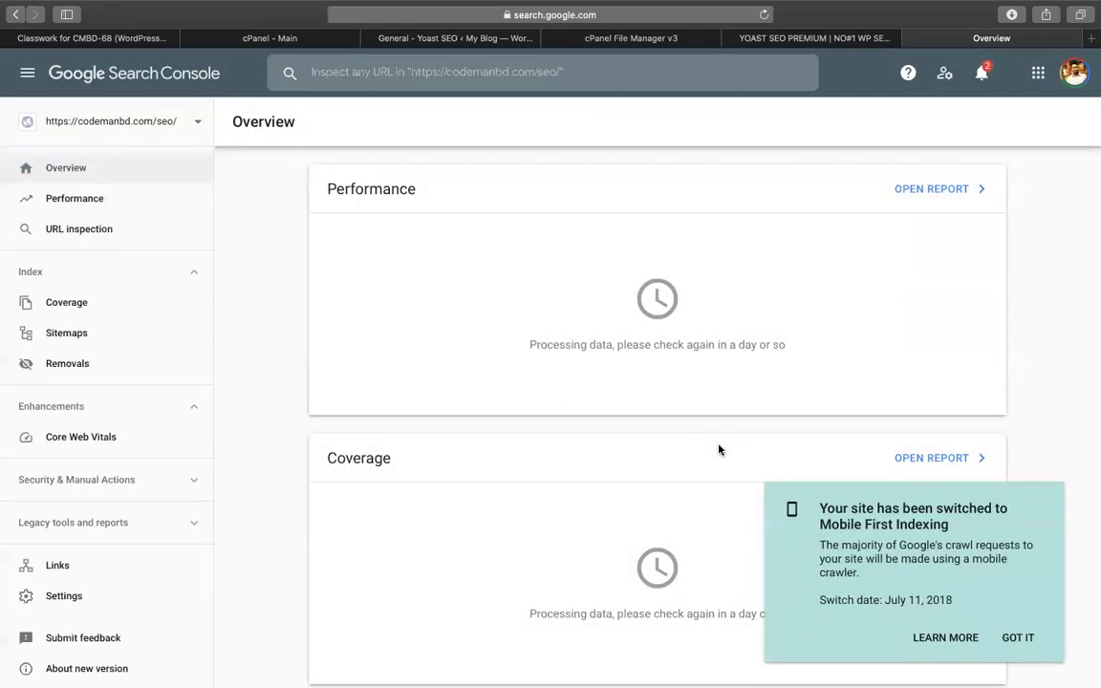
Dismiss the Mobile First Indexing notice on the Overview page
left_click(1015, 632)
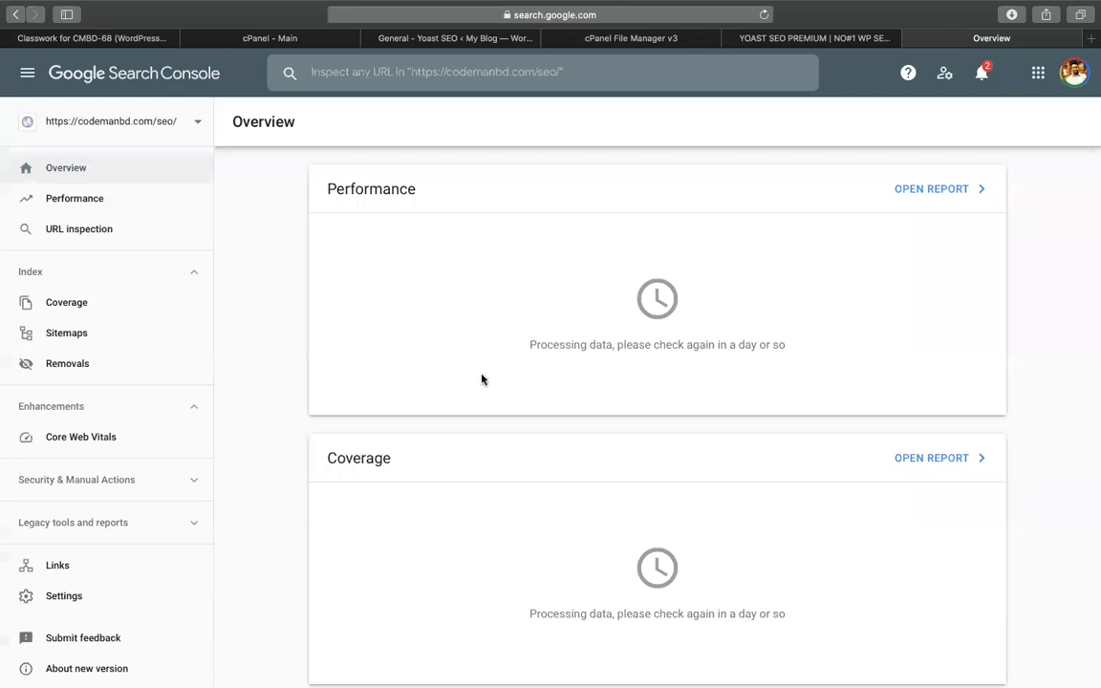
scroll(481, 379, "down", 5)
scroll(481, 380, "up", 5)
scroll(482, 380, "down", 2)
scroll(482, 379, "up", 2)
left_click(194, 129)
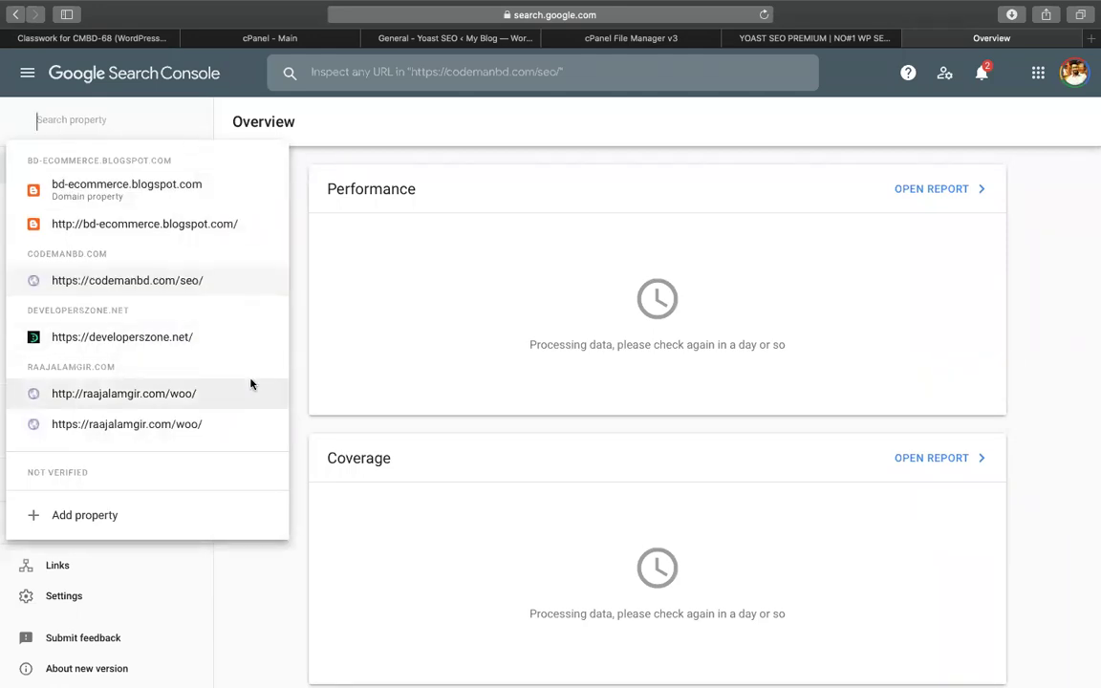
scroll(250, 384, "down", 6)
scroll(194, 422, "up", 5)
left_click(164, 348)
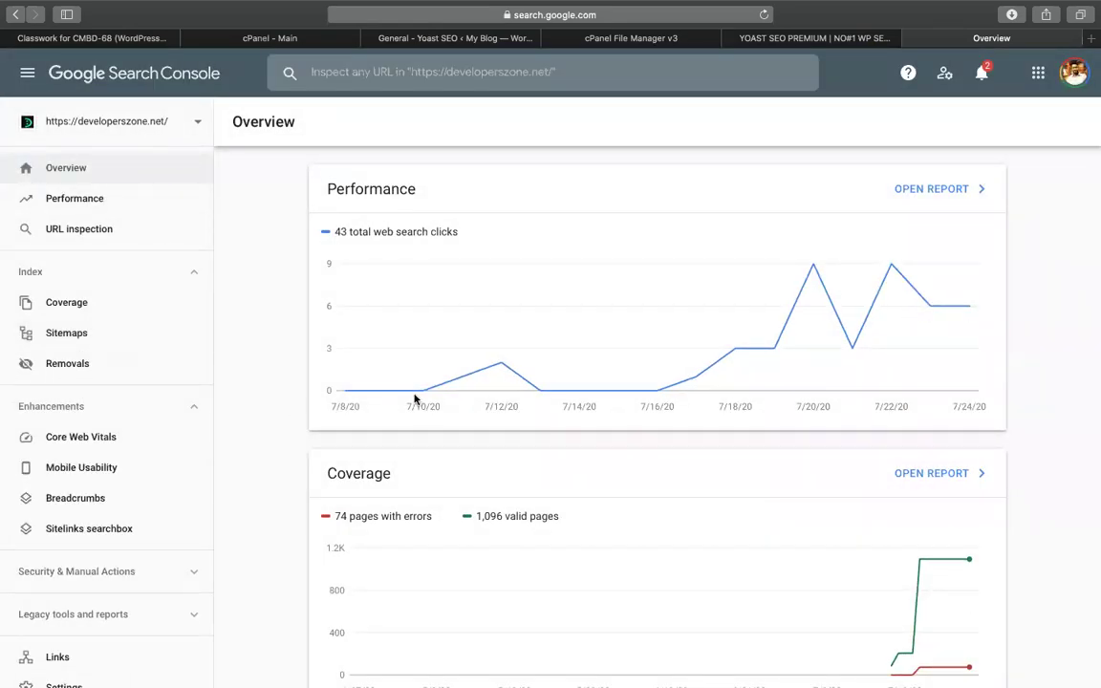
Review the developerszone.net Overview charts, then open its Performance report
mouse_move(814, 273)
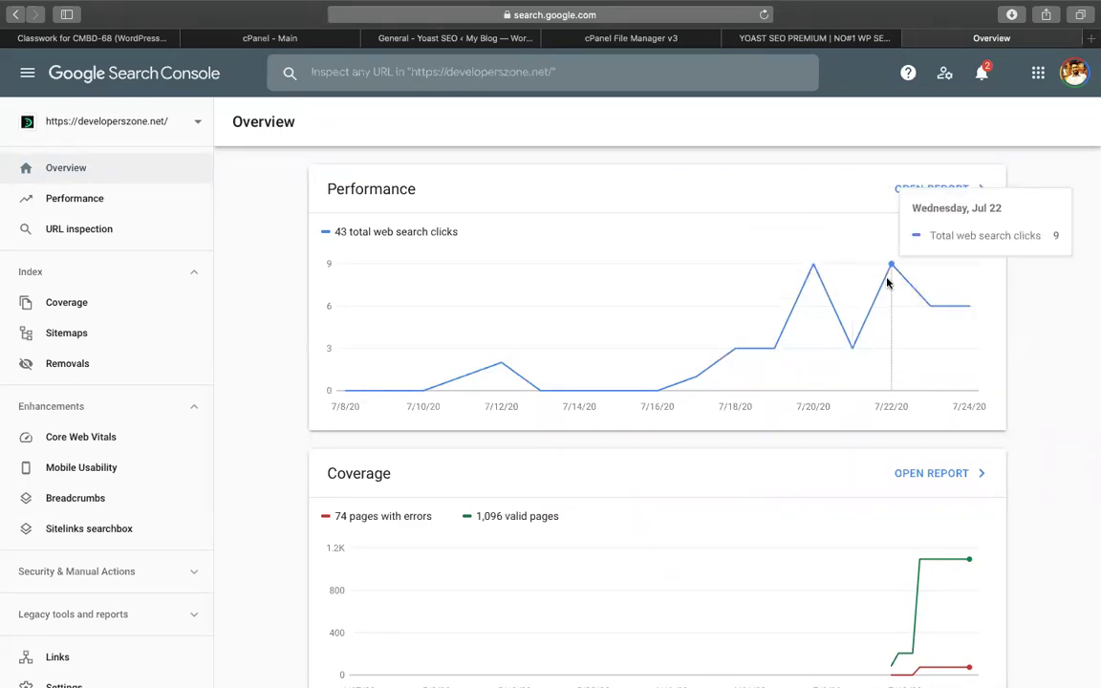
scroll(745, 402, "down", 5)
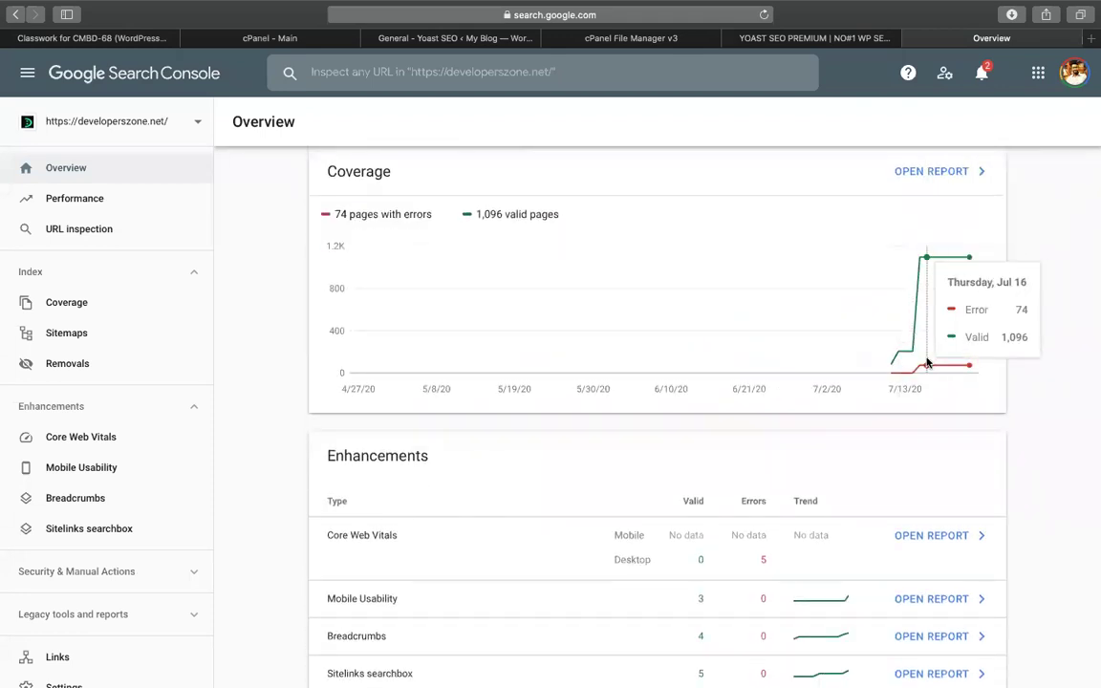
scroll(926, 362, "down", 1)
scroll(925, 362, "up", 1)
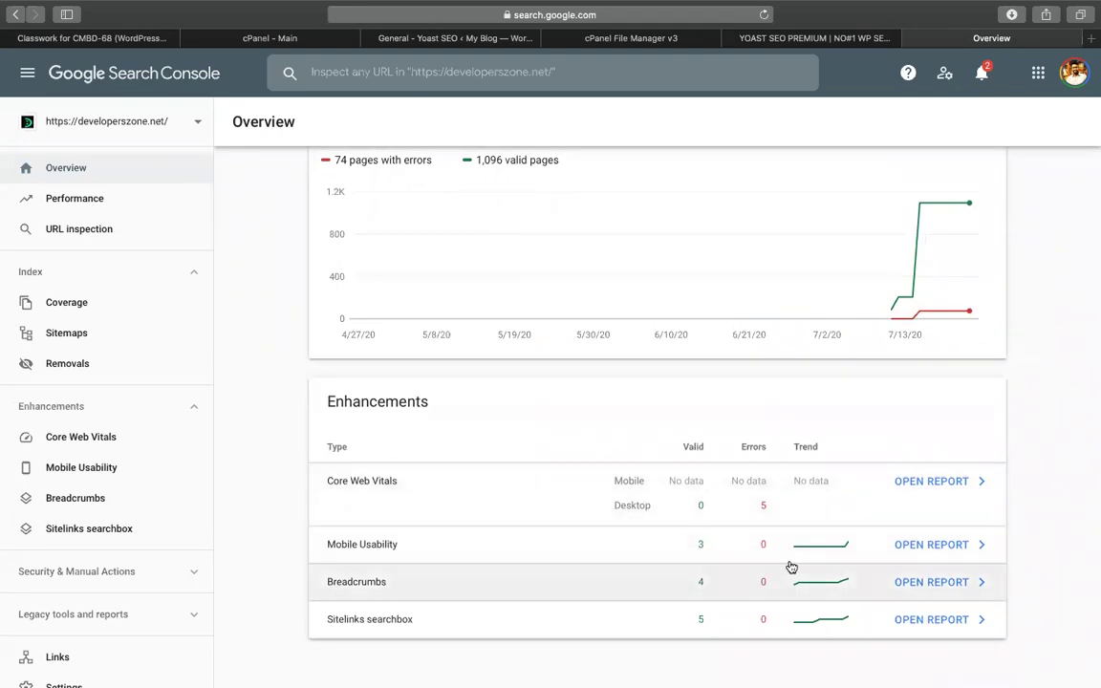
scroll(356, 500, "down", 1)
scroll(356, 500, "up", 5)
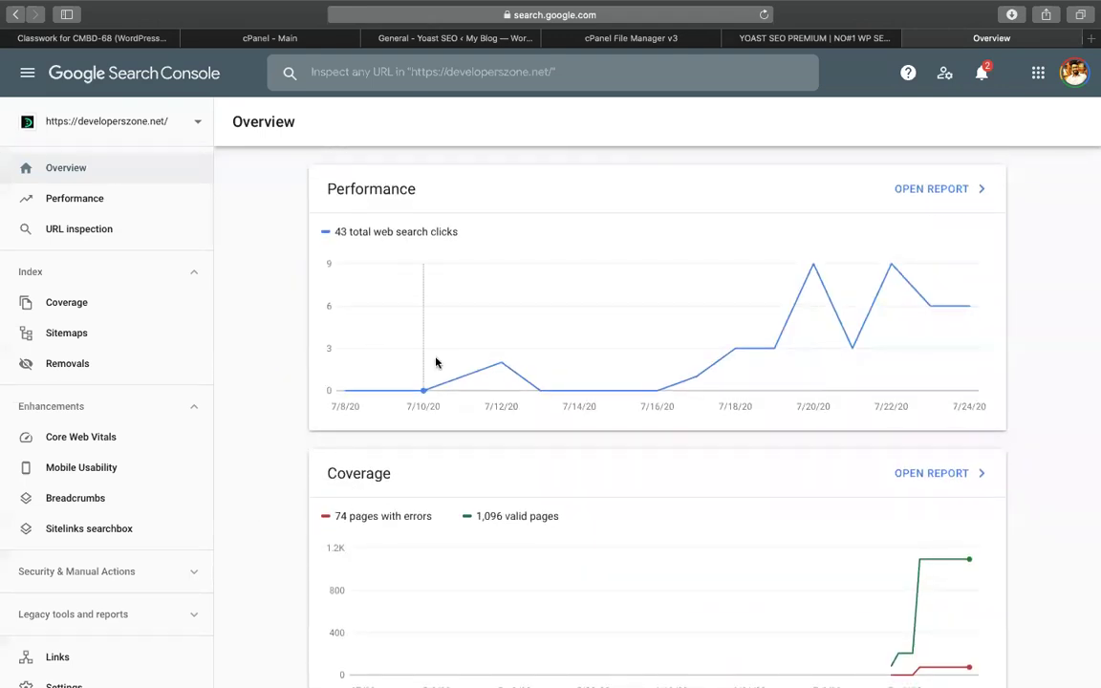
left_click(72, 191)
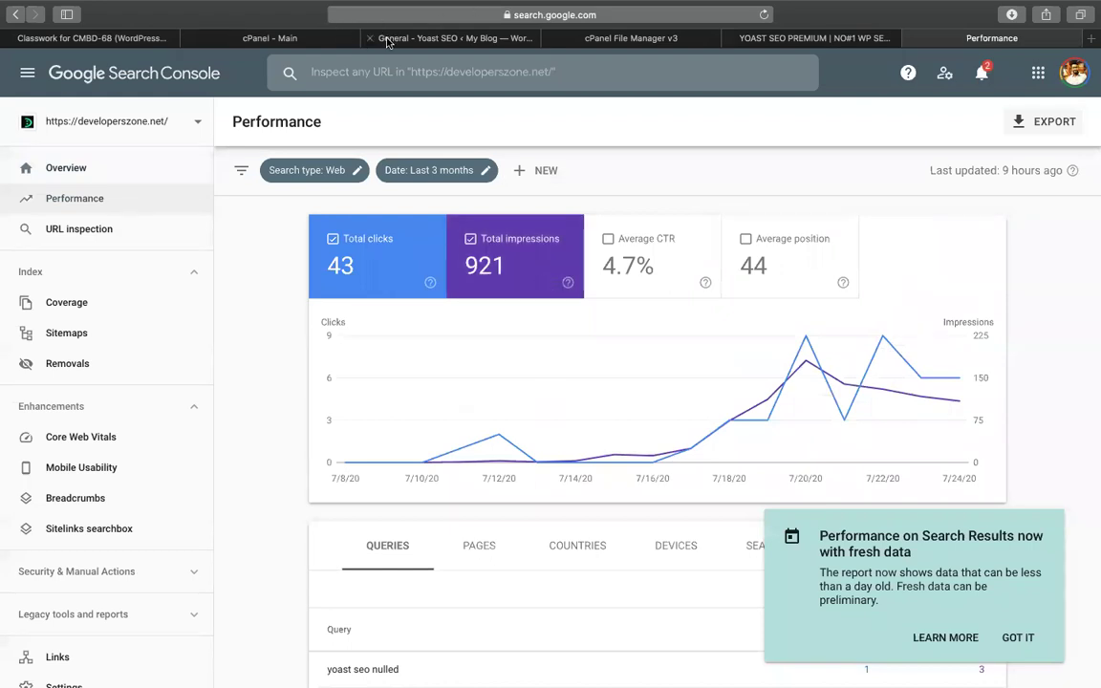
In WordPress, edit the home page and expand its featured beach image
left_click(438, 39)
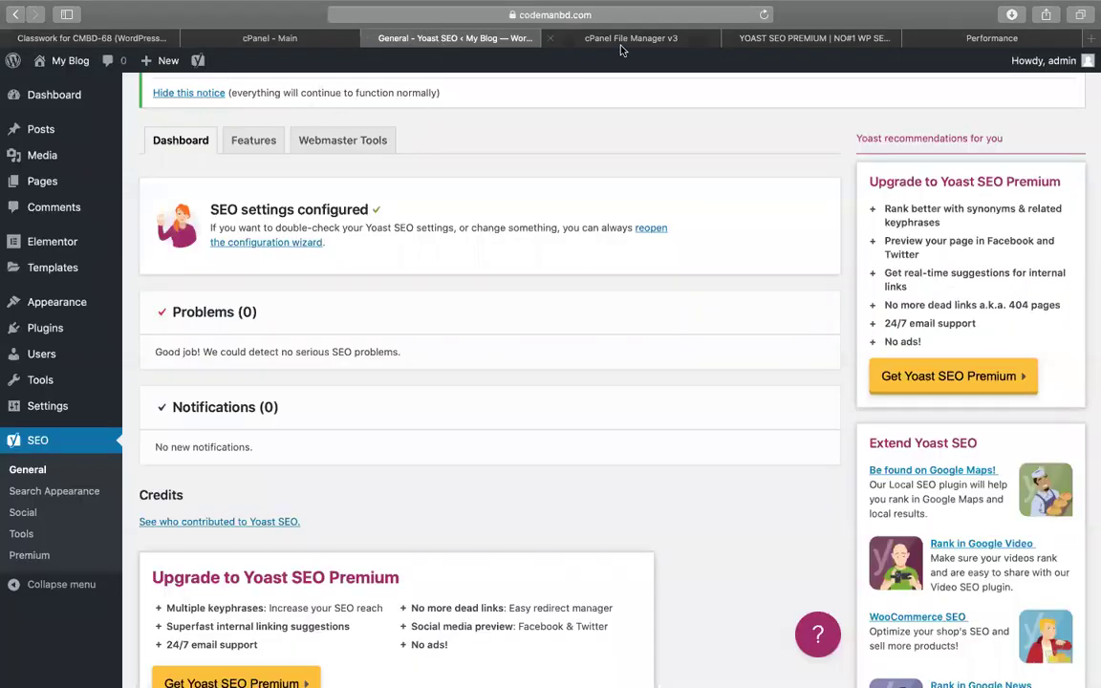
scroll(129, 287, "up", 3)
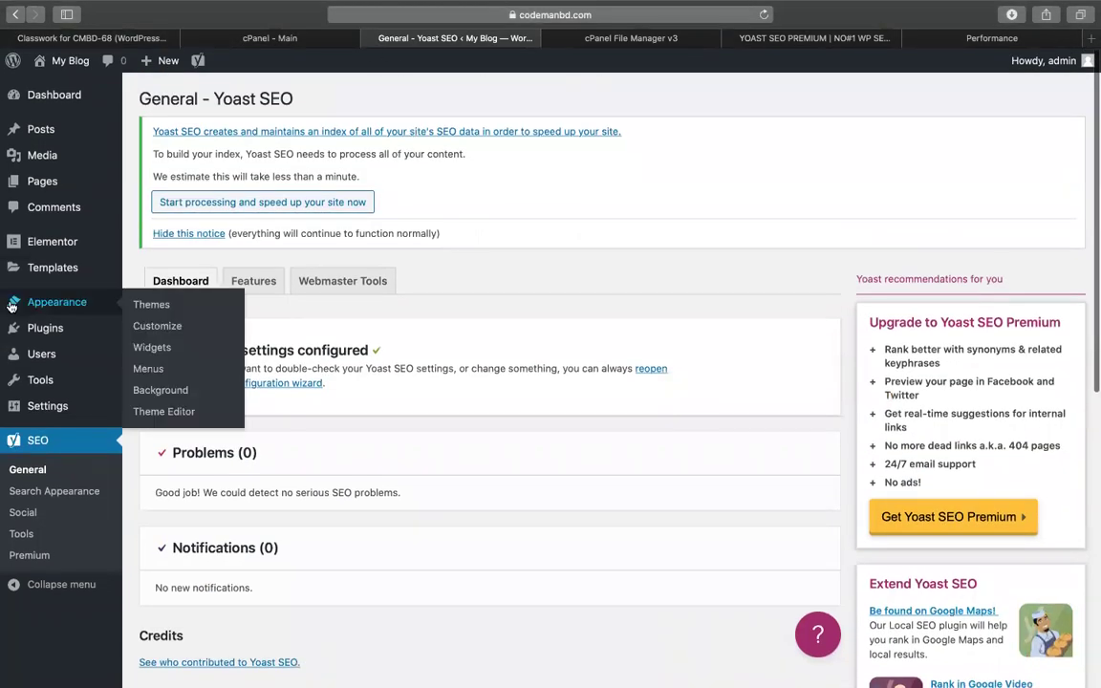
left_click(31, 194)
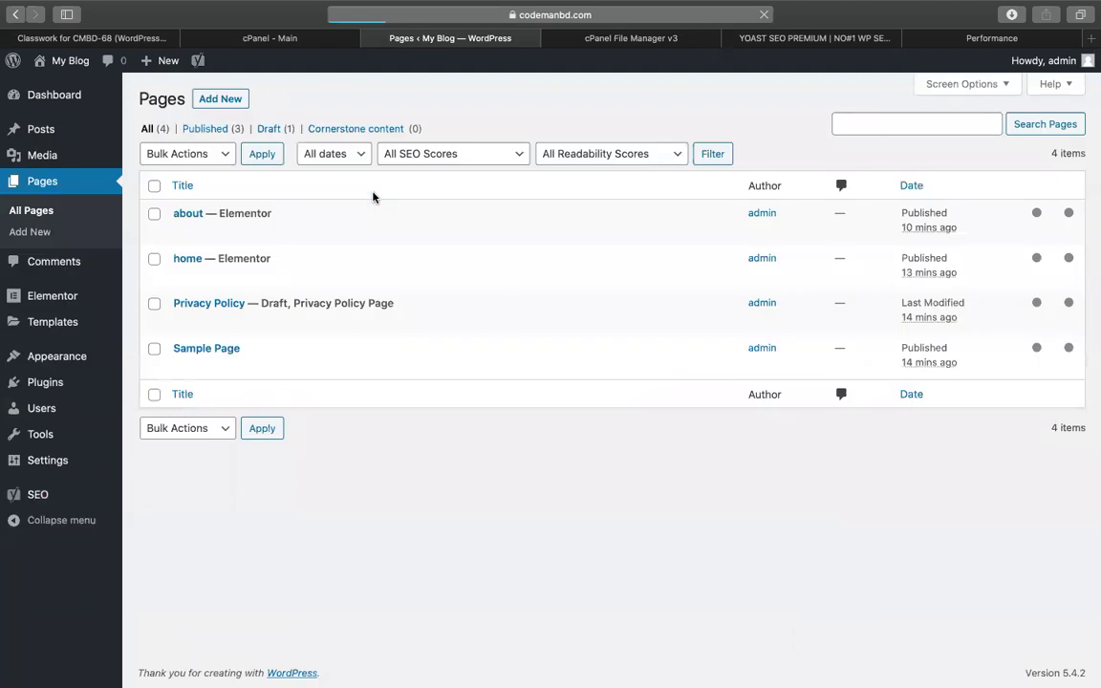
left_click(184, 277)
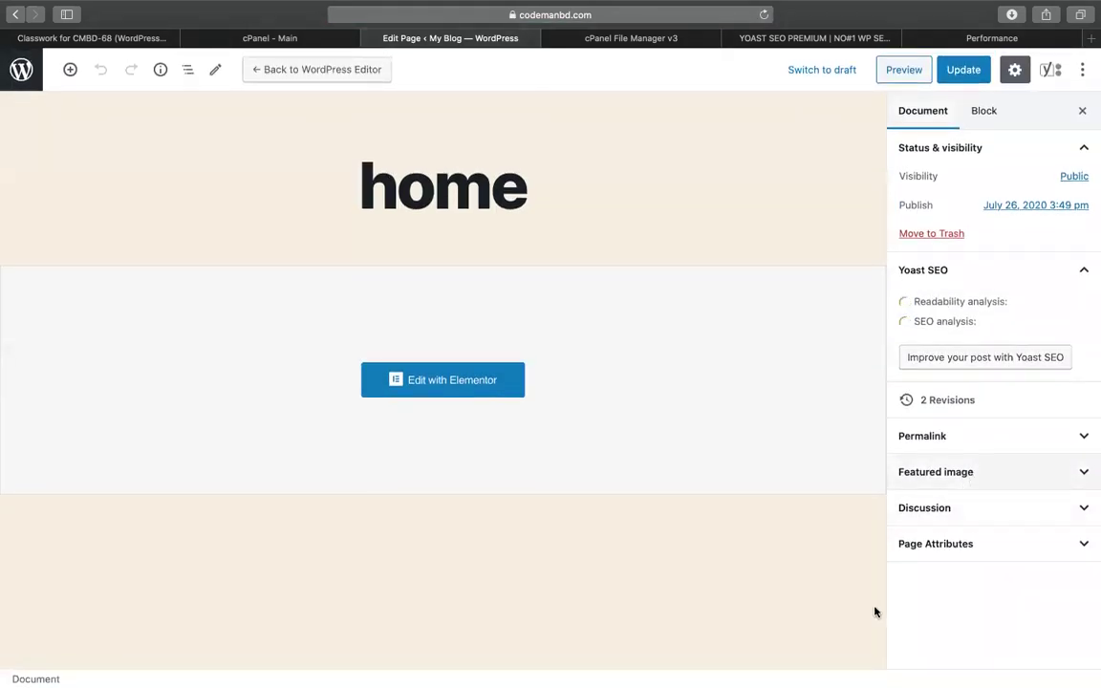
left_click(917, 472)
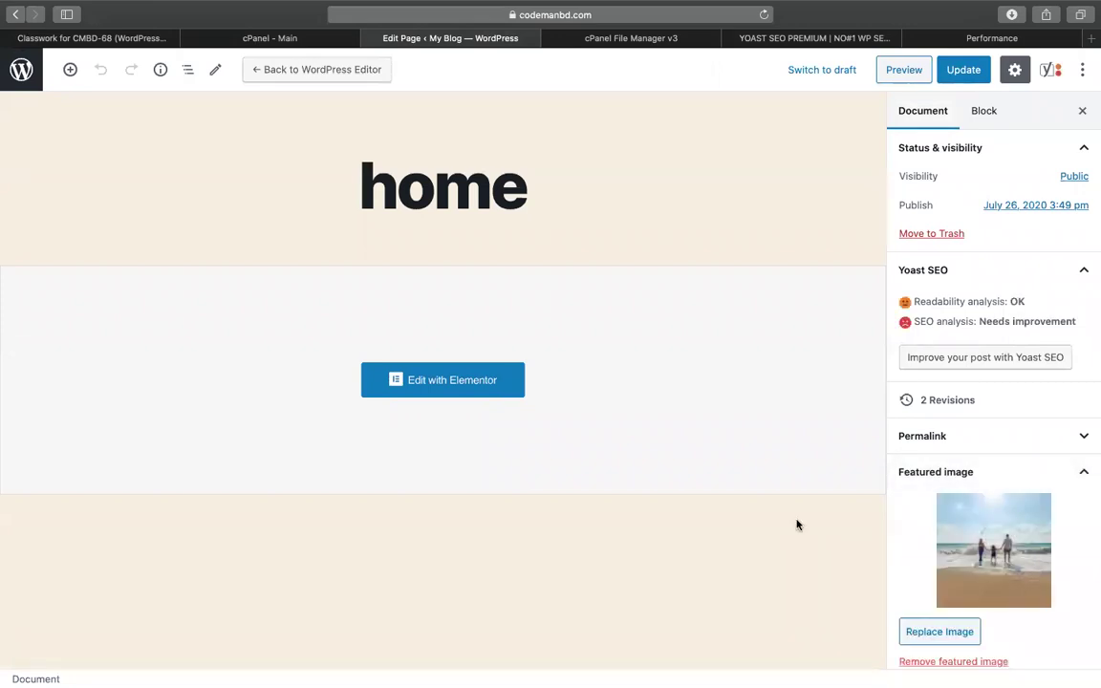
scroll(796, 525, "down", 2)
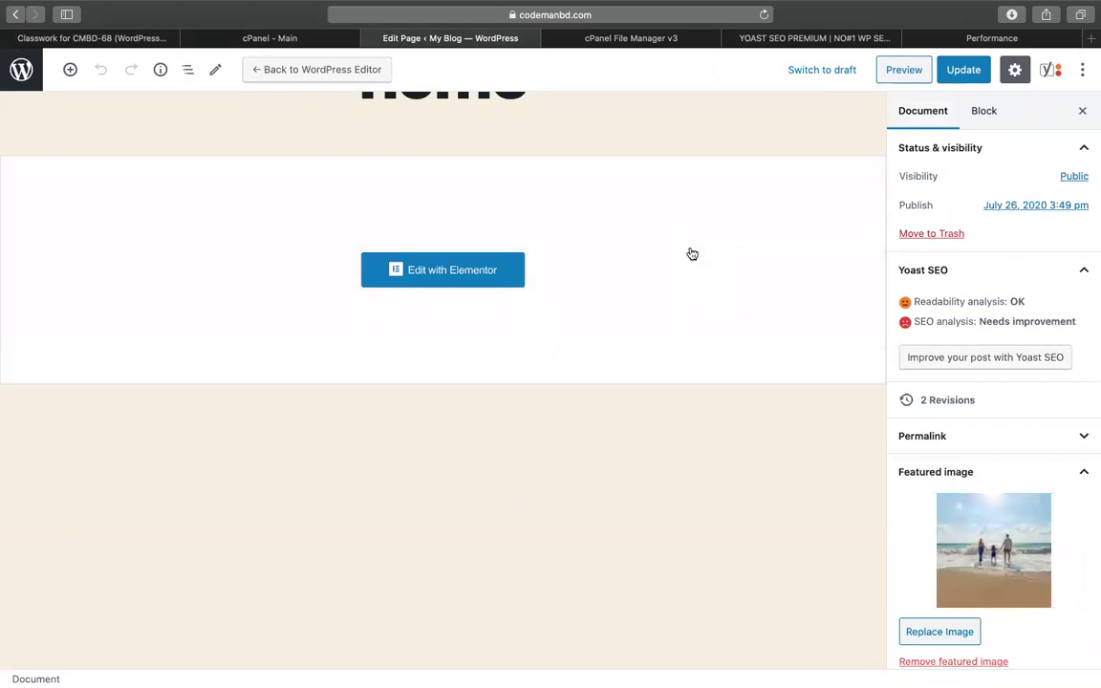
Return via the Sheets tab to Search Console's Performance report
left_click(770, 19)
left_click(841, 38)
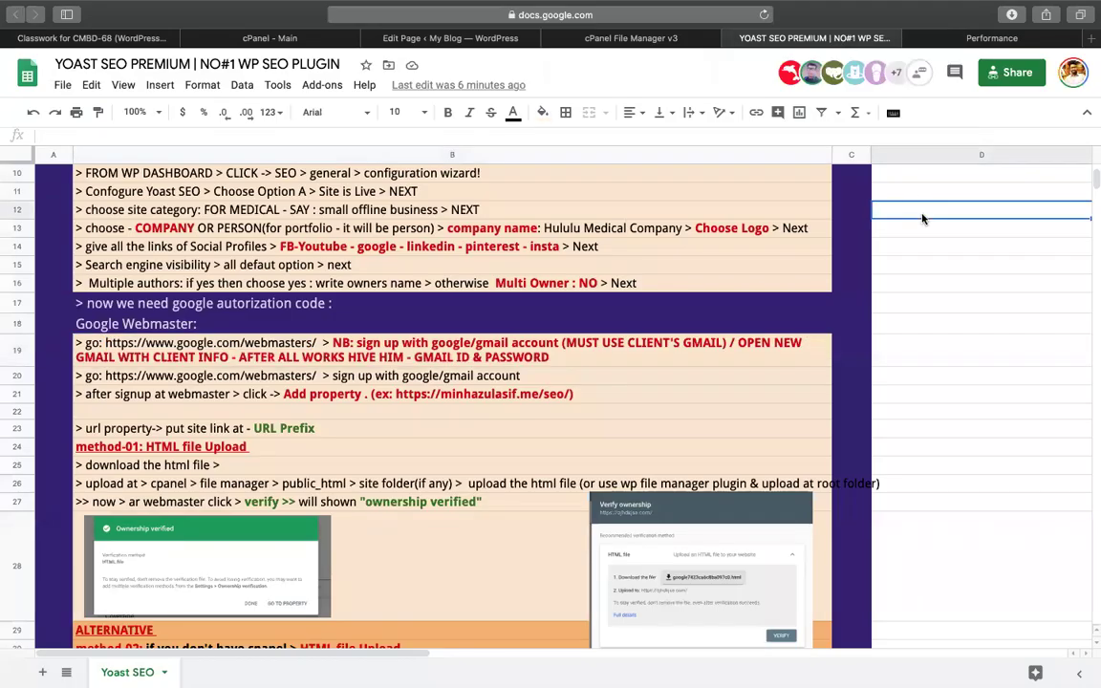
left_click(906, 37)
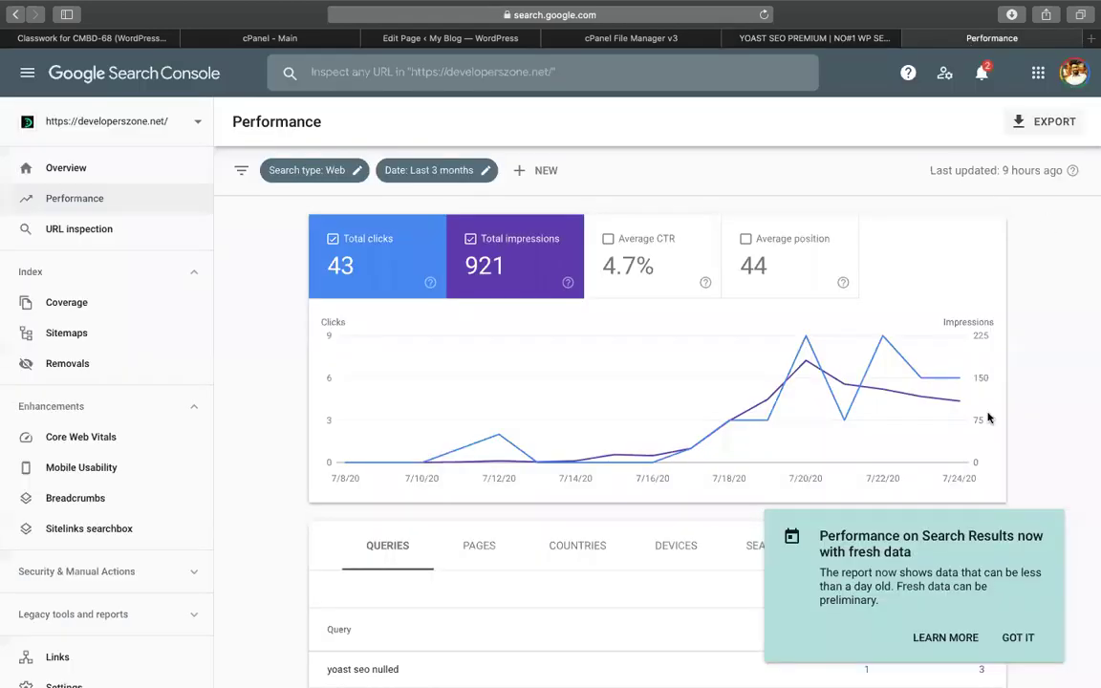
Dismiss the fresh-data notice and inspect the Performance clicks chart
left_click(1018, 636)
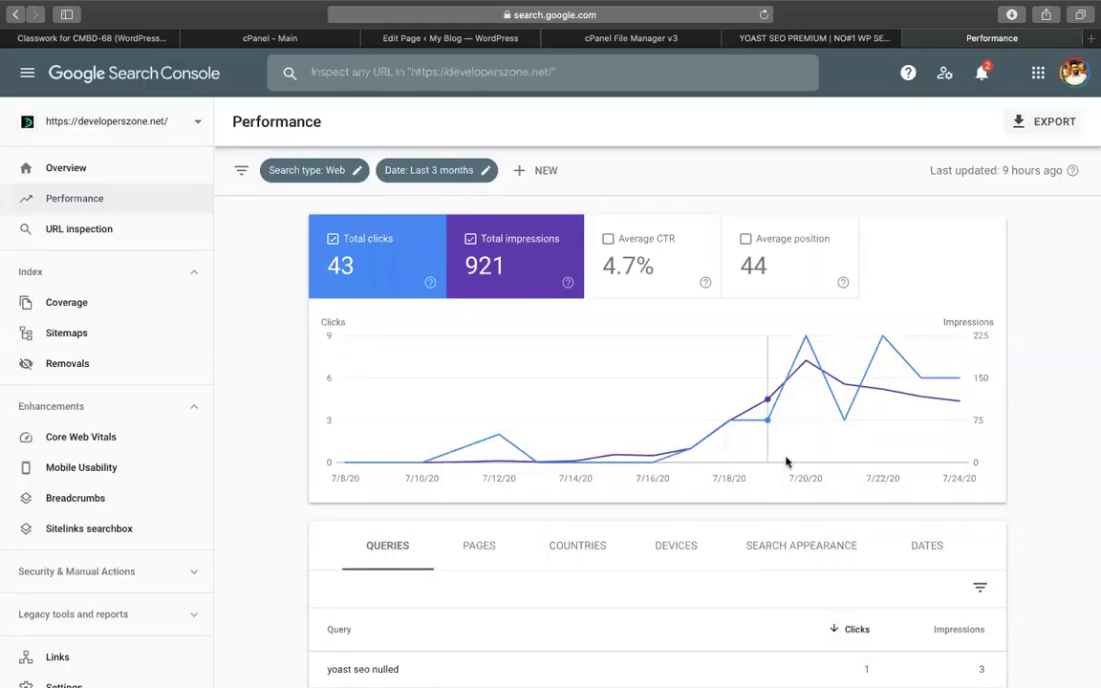
scroll(786, 461, "down", 1)
scroll(786, 461, "down", 3)
scroll(785, 462, "up", 4)
mouse_move(804, 357)
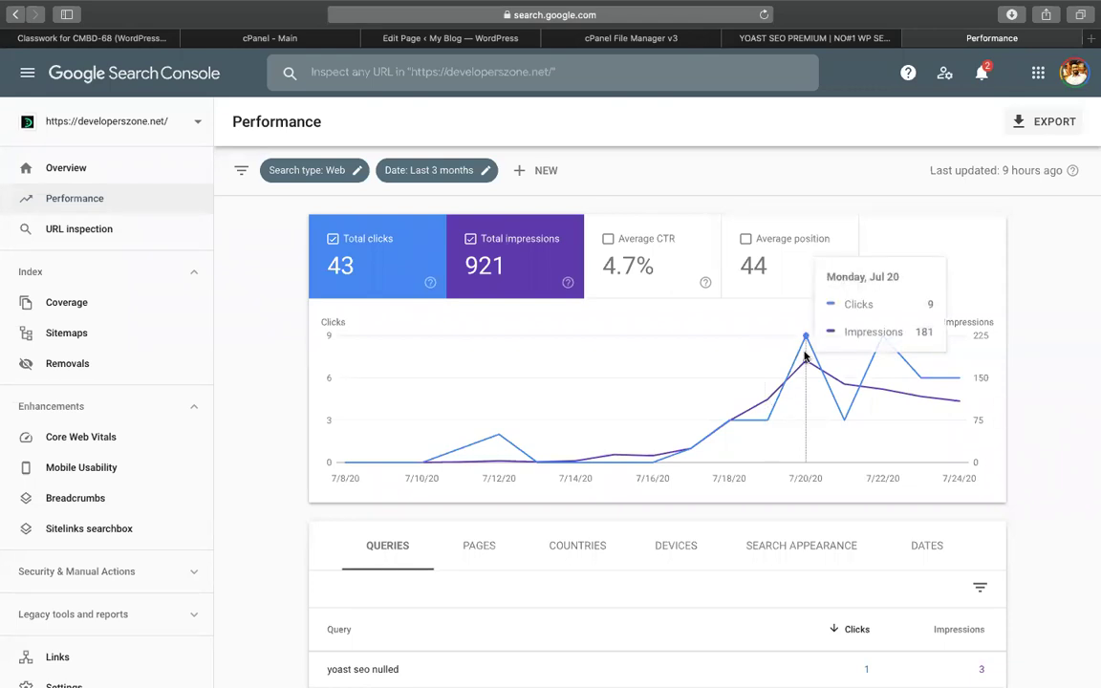
mouse_move(853, 385)
Scroll to the Queries table of 161 queries, then open the Coverage report
scroll(854, 384, "down", 1)
scroll(854, 382, "down", 3)
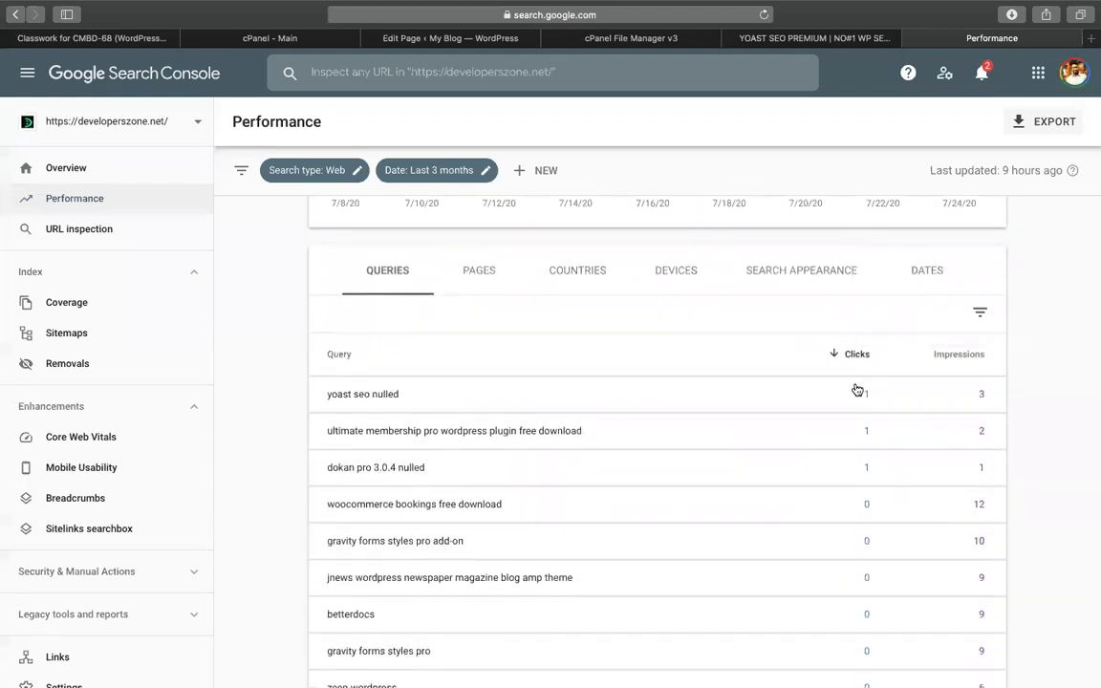
scroll(830, 519, "down", 2)
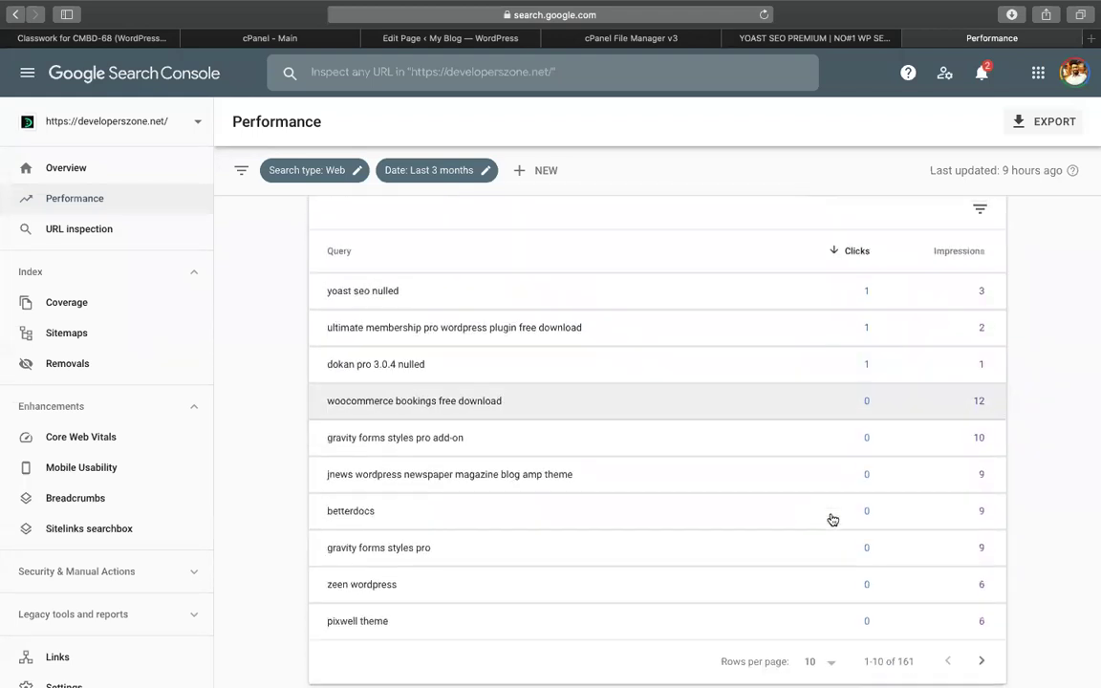
left_click(94, 231)
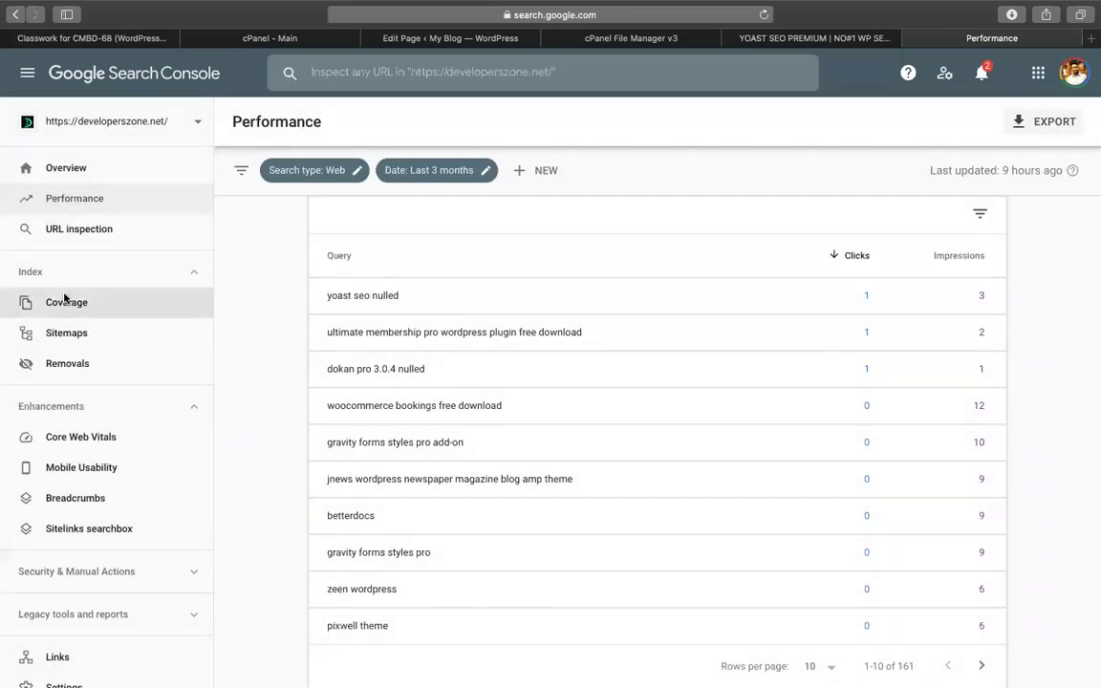
left_click(64, 300)
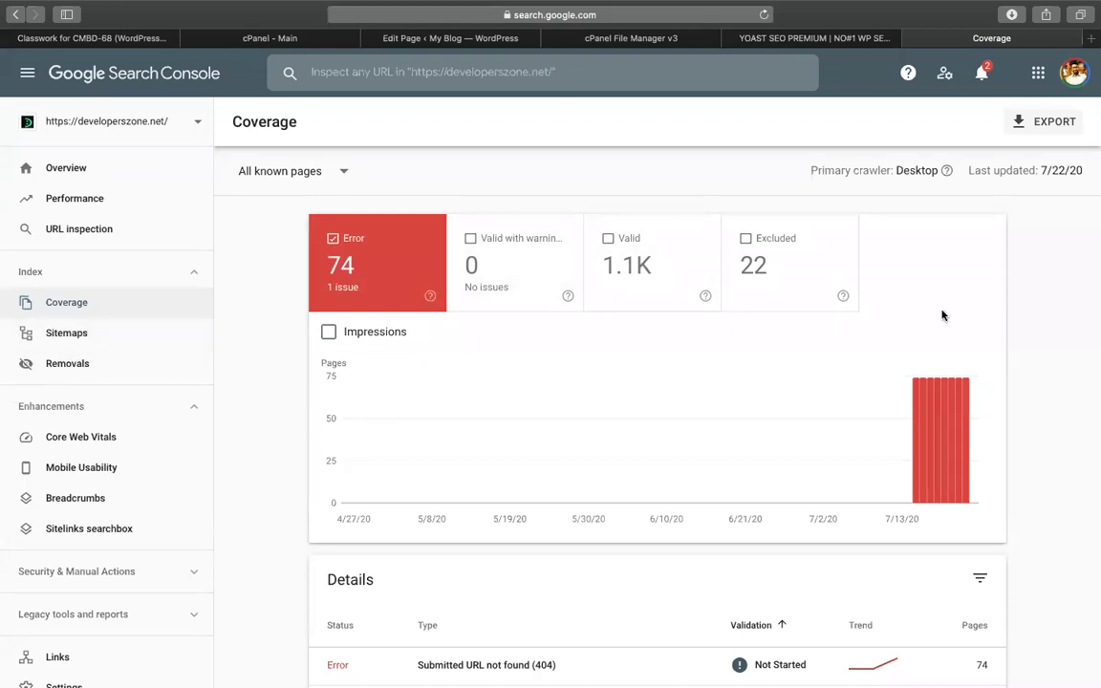
Review the Coverage details listing 74 Submitted URL not found (404) errors
scroll(653, 514, "down", 2)
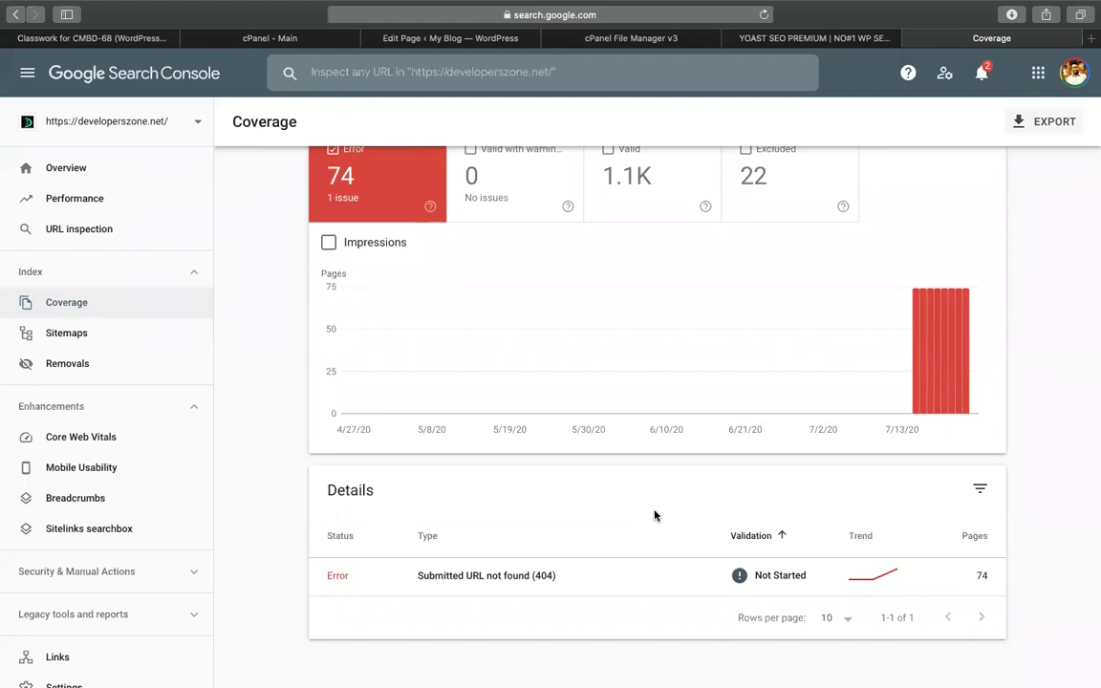
scroll(654, 516, "up", 2)
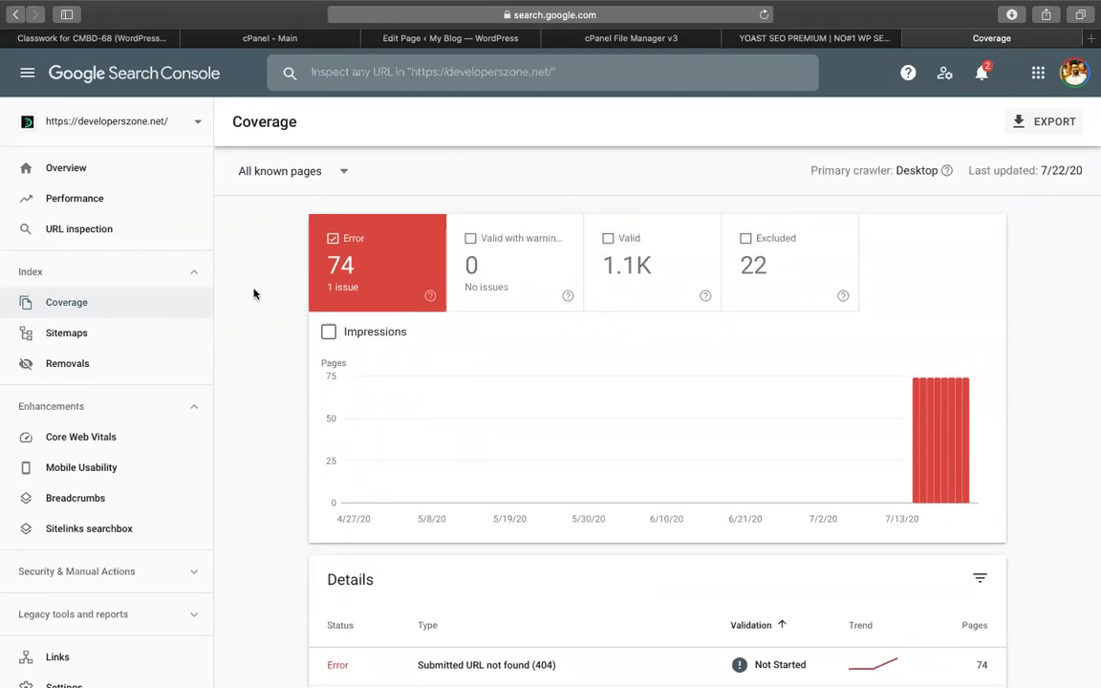
left_click(160, 121)
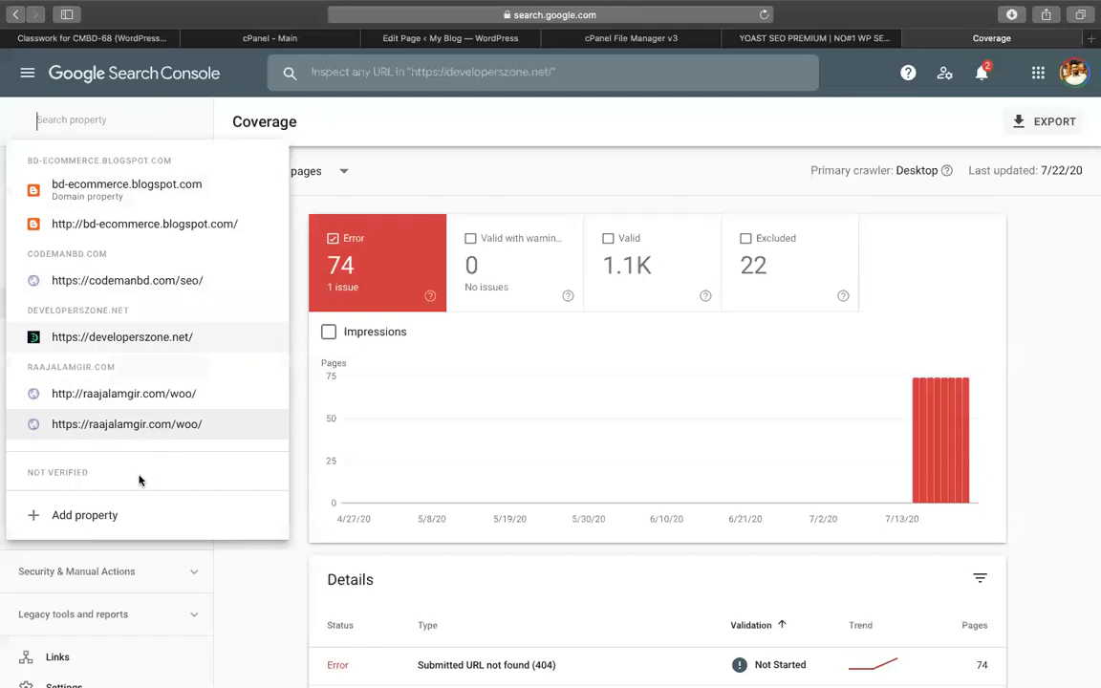
scroll(95, 358, "down", 3)
scroll(101, 358, "down", 2)
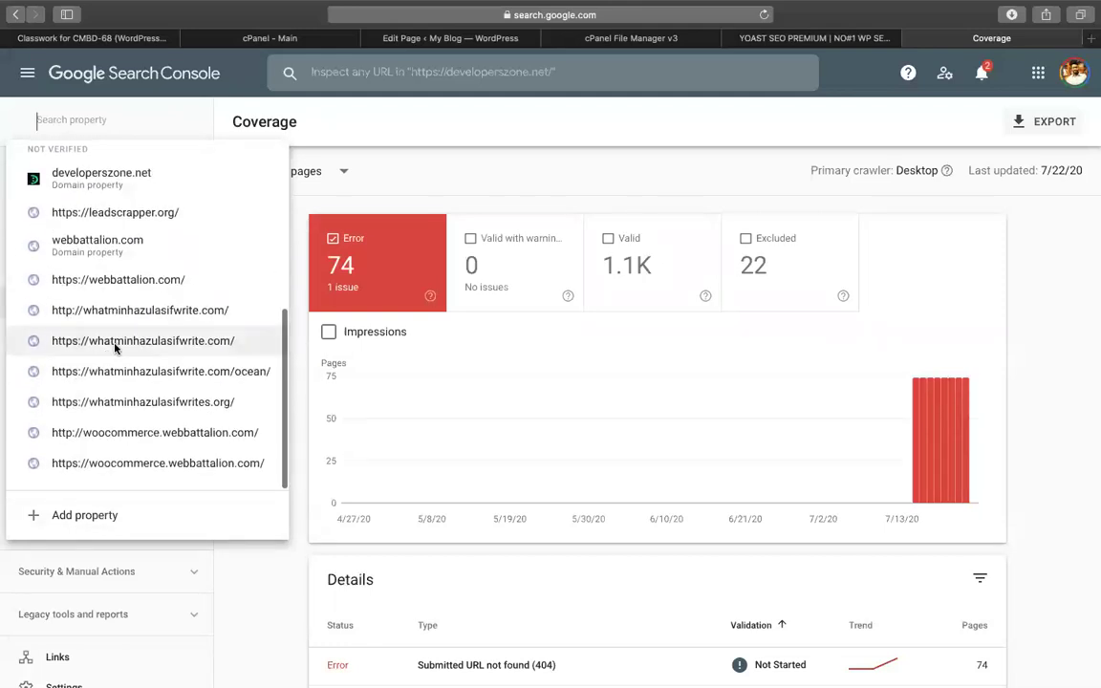
scroll(169, 221, "up", 5)
scroll(169, 222, "down", 5)
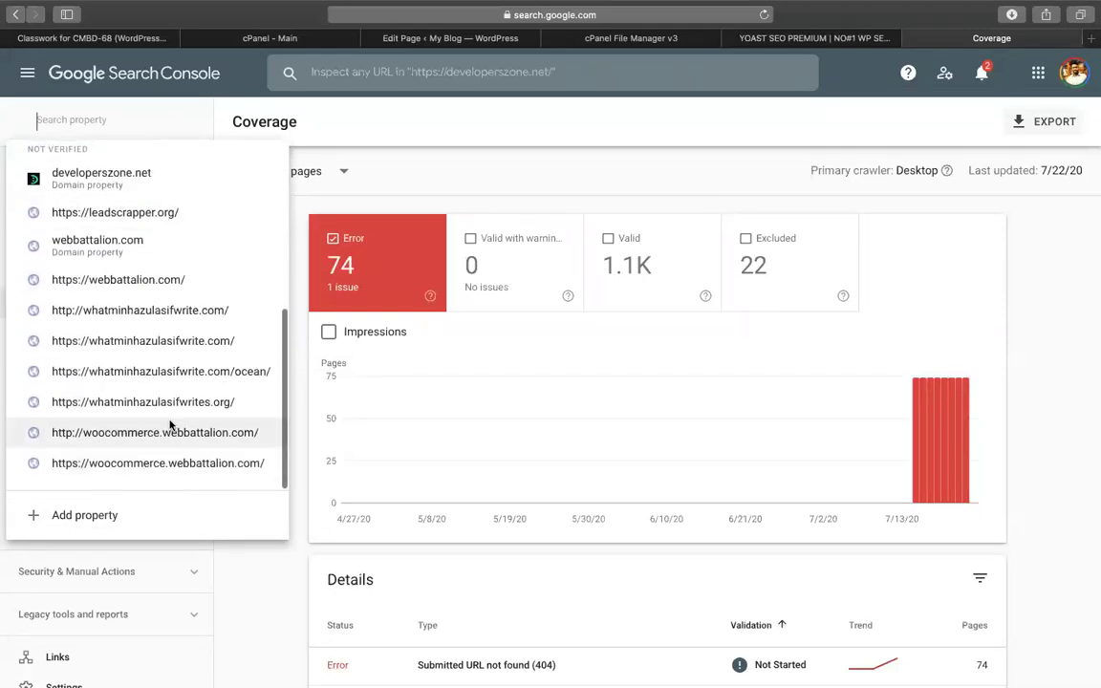
scroll(191, 324, "up", 5)
scroll(161, 243, "down", 5)
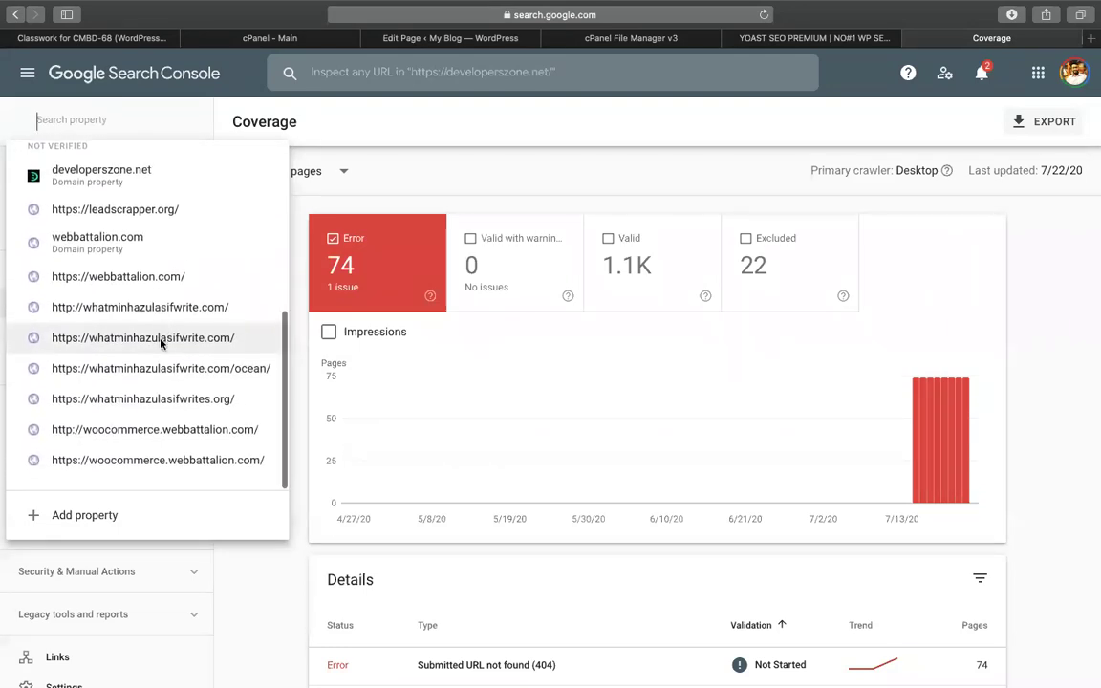
left_click(260, 547)
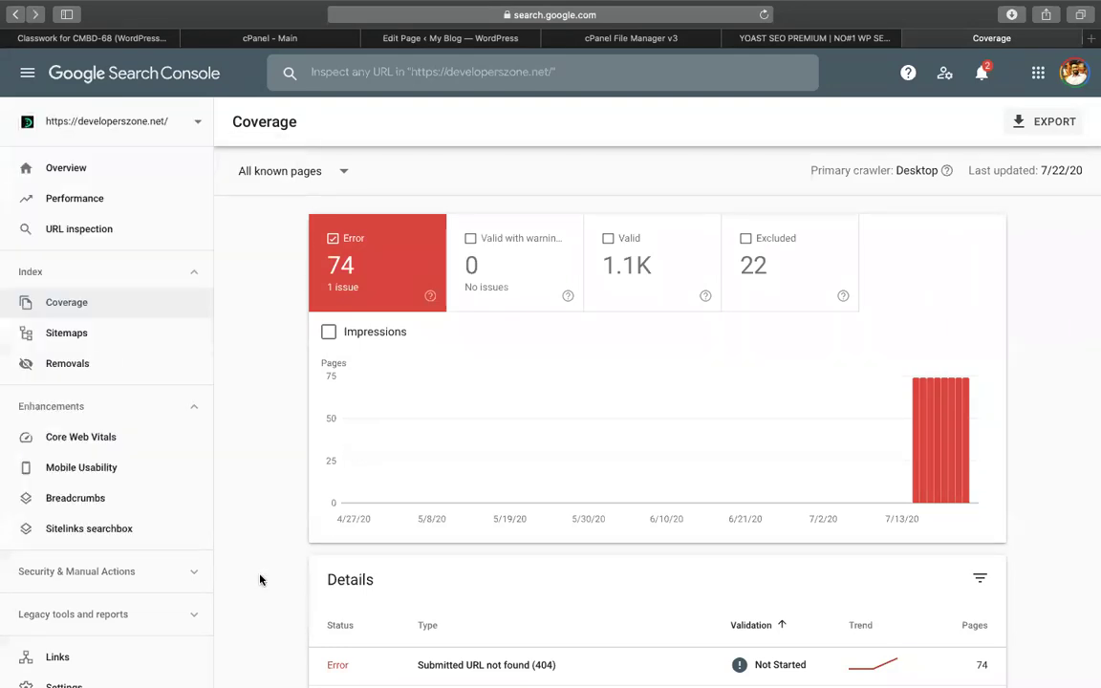
left_click(60, 134)
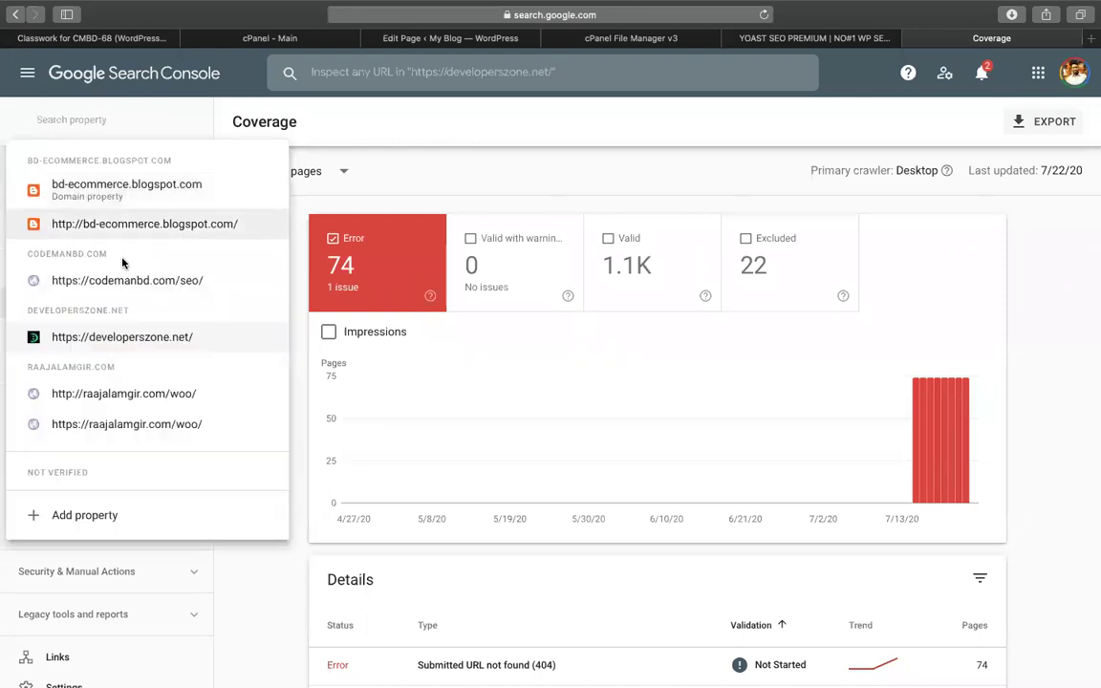